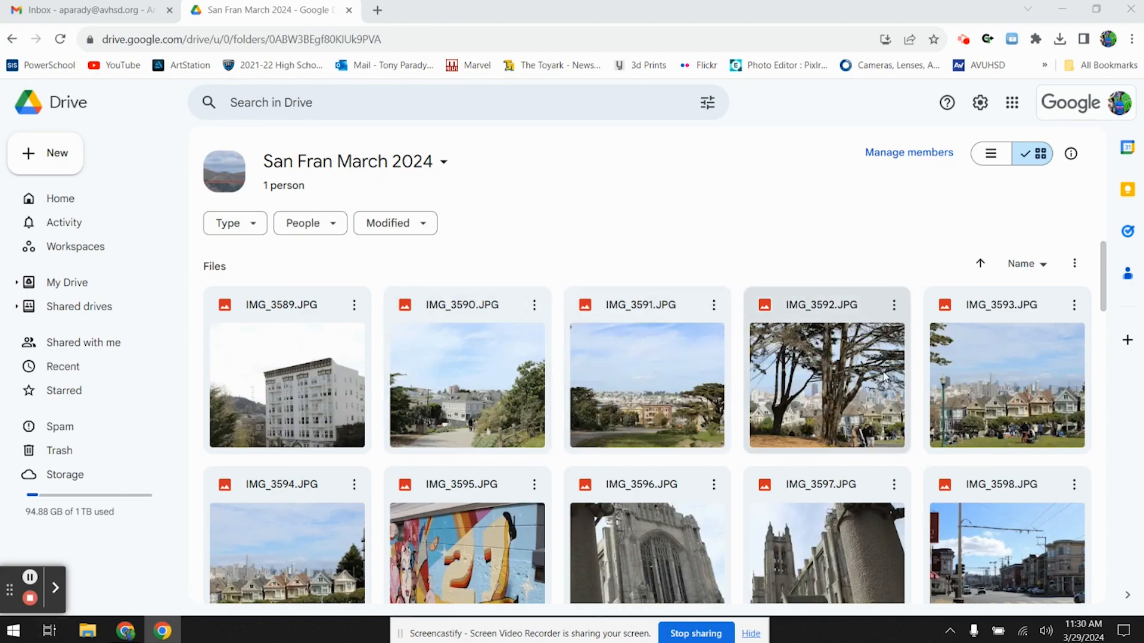
# Step: Look through the photo thumbnails in the San Fran March 2024 folder from the first image to the last
pyautogui.scroll(-1, 759, 444)
pyautogui.scroll(-8, 759, 441)
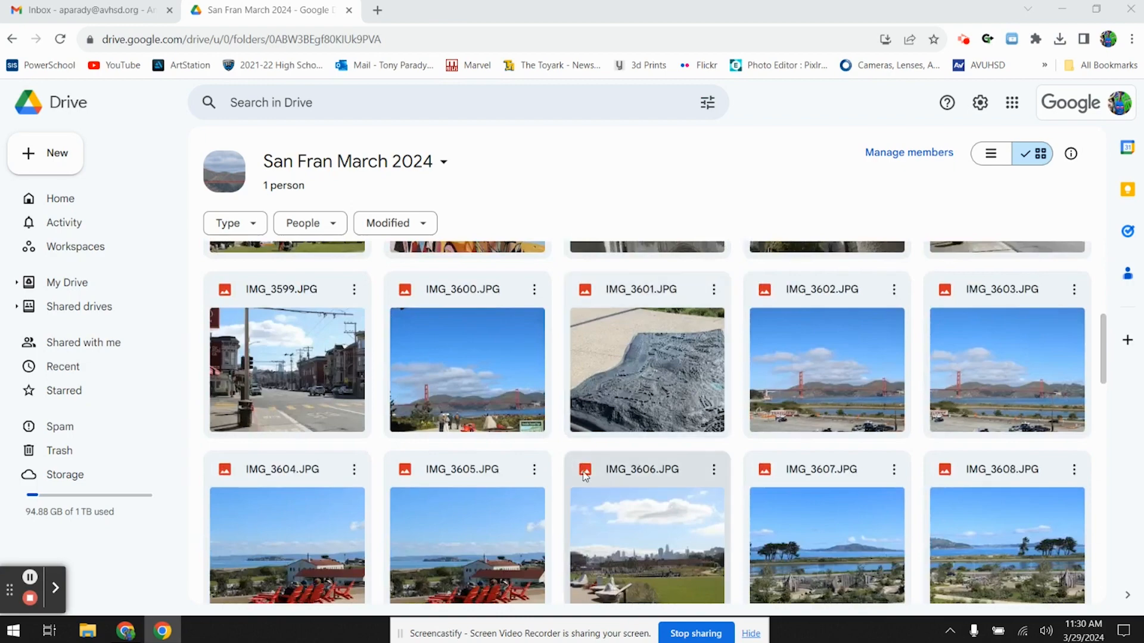
pyautogui.scroll(-8, 494, 495)
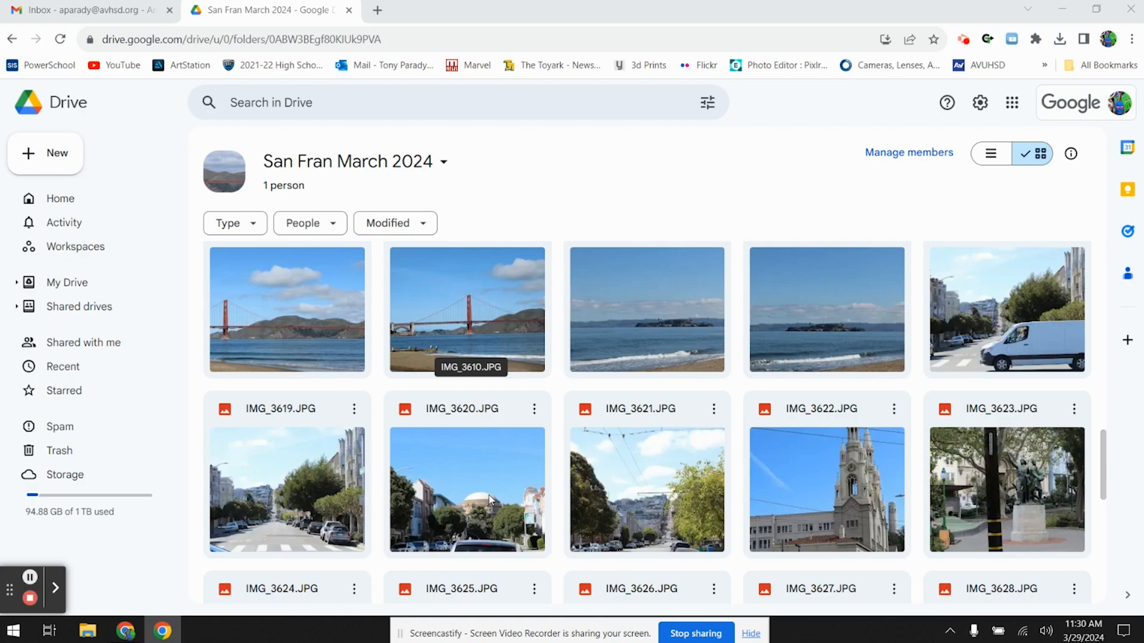
pyautogui.scroll(-5, 489, 499)
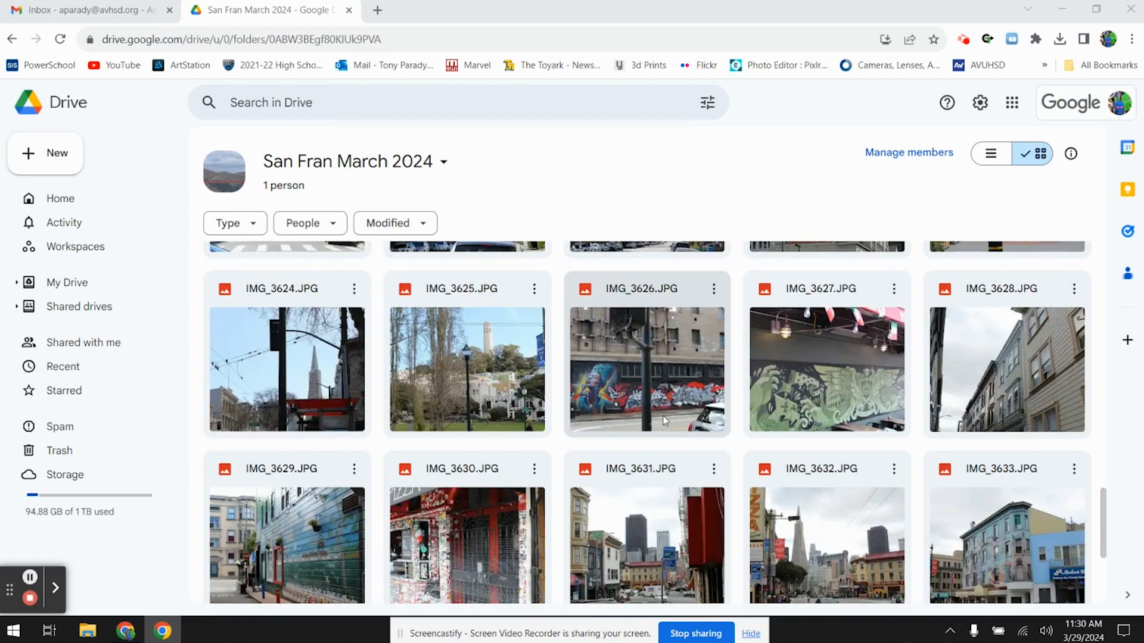
pyautogui.scroll(-6, 663, 416)
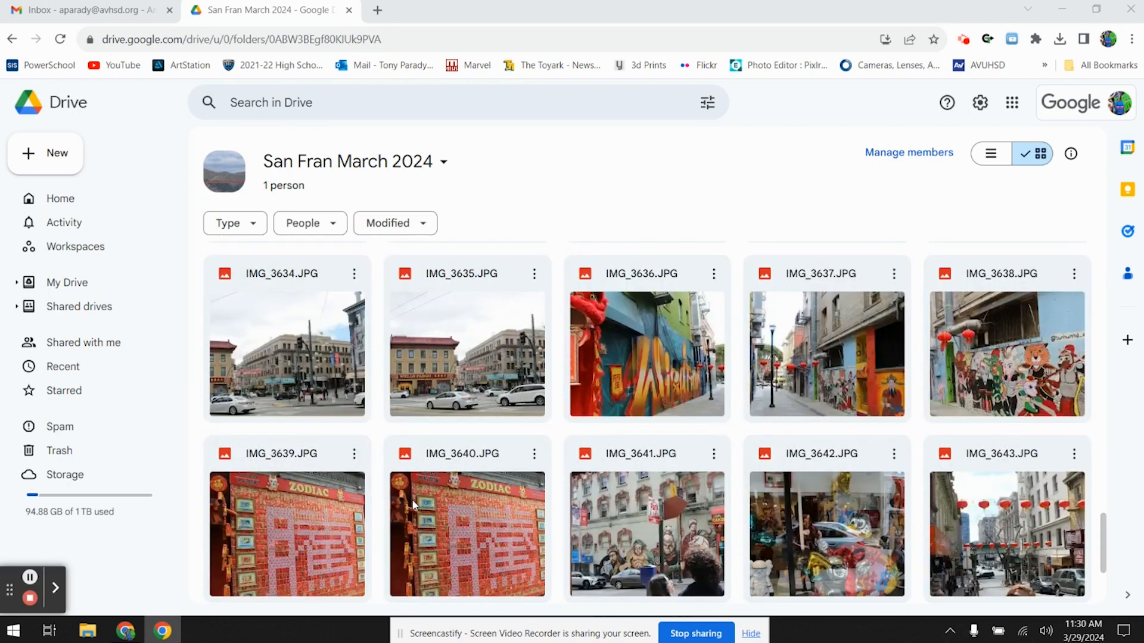
pyautogui.scroll(-3, 413, 499)
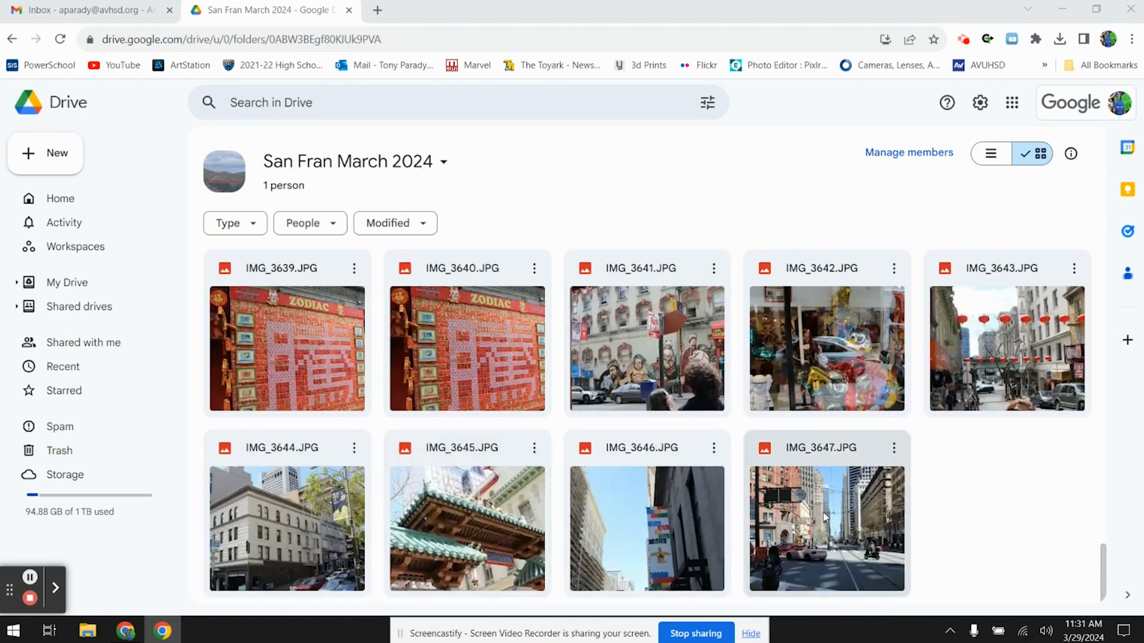
# Step: Preview IMG_3647.JPG at full size, browse backward through the photos to IMG_3637.JPG, and close the preview
pyautogui.doubleClick(824, 517)
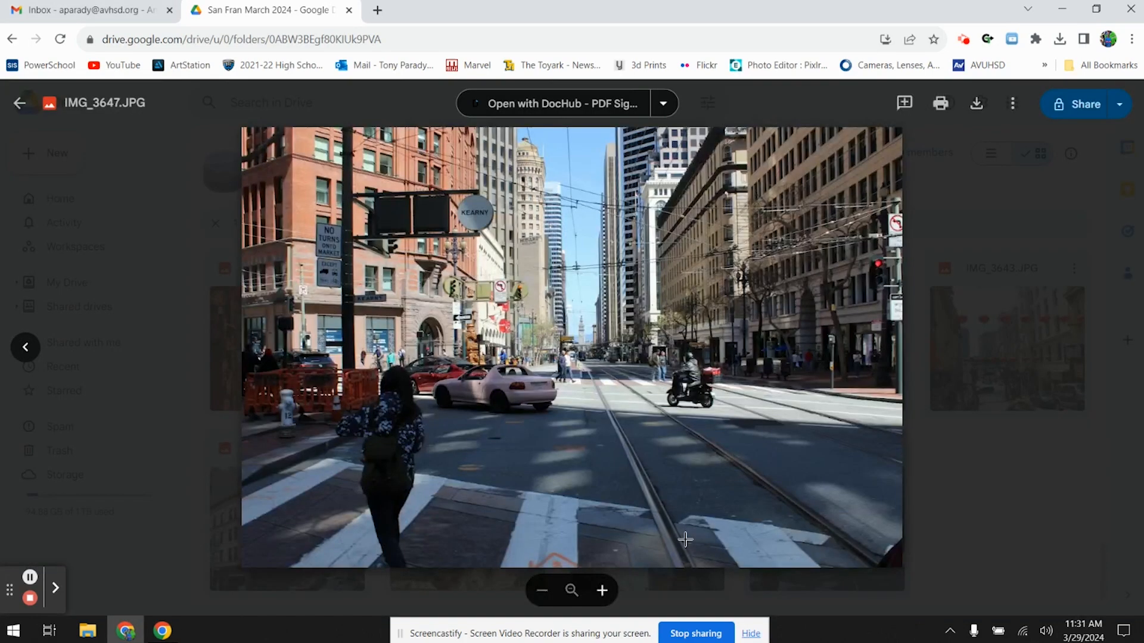
pyautogui.click(31, 350)
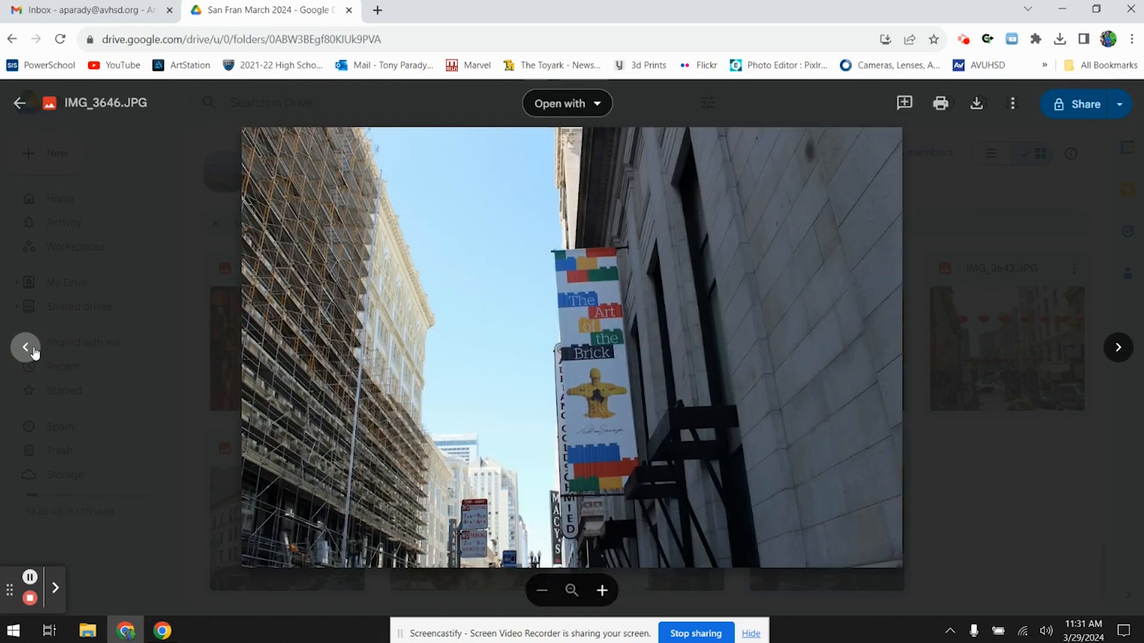
pyautogui.click(33, 348)
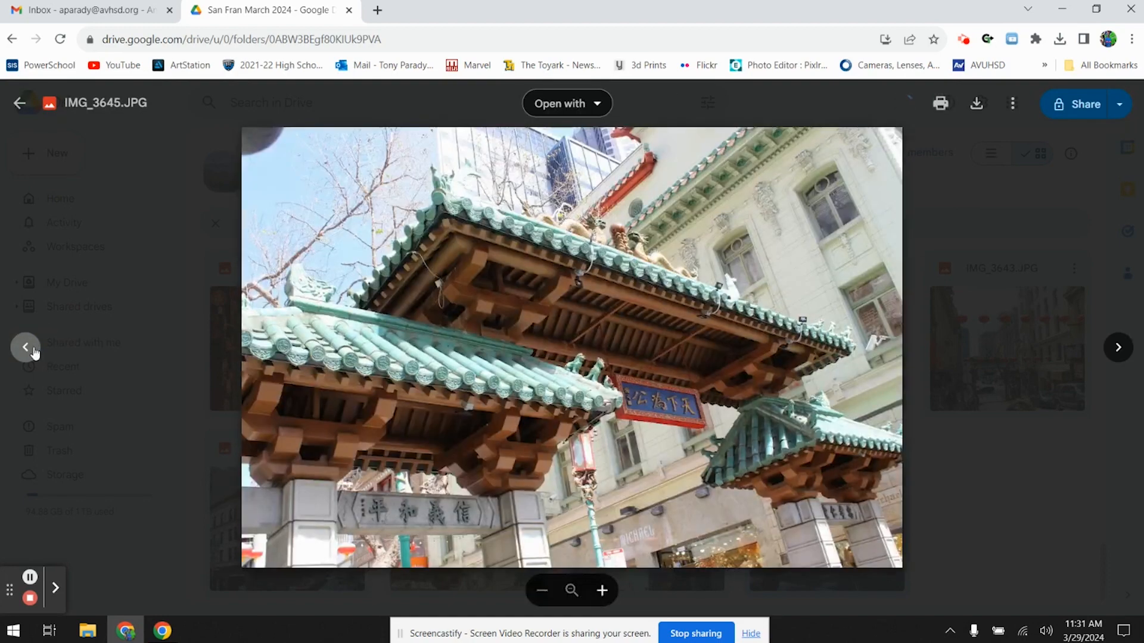
pyautogui.click(33, 349)
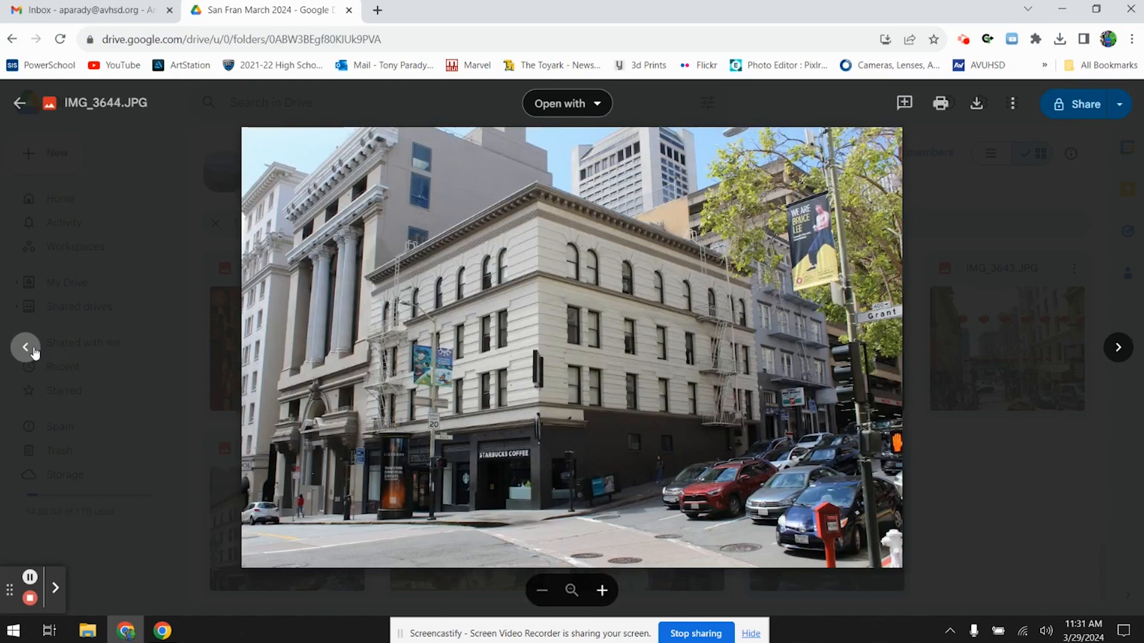
pyautogui.click(26, 347)
pyautogui.click(27, 347)
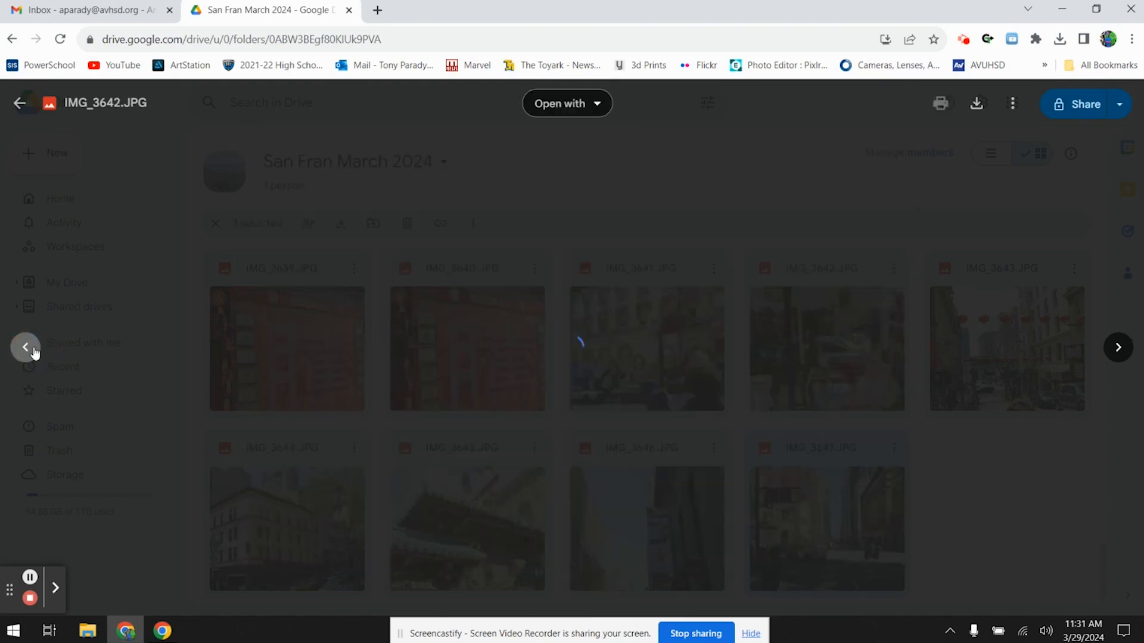
pyautogui.click(33, 352)
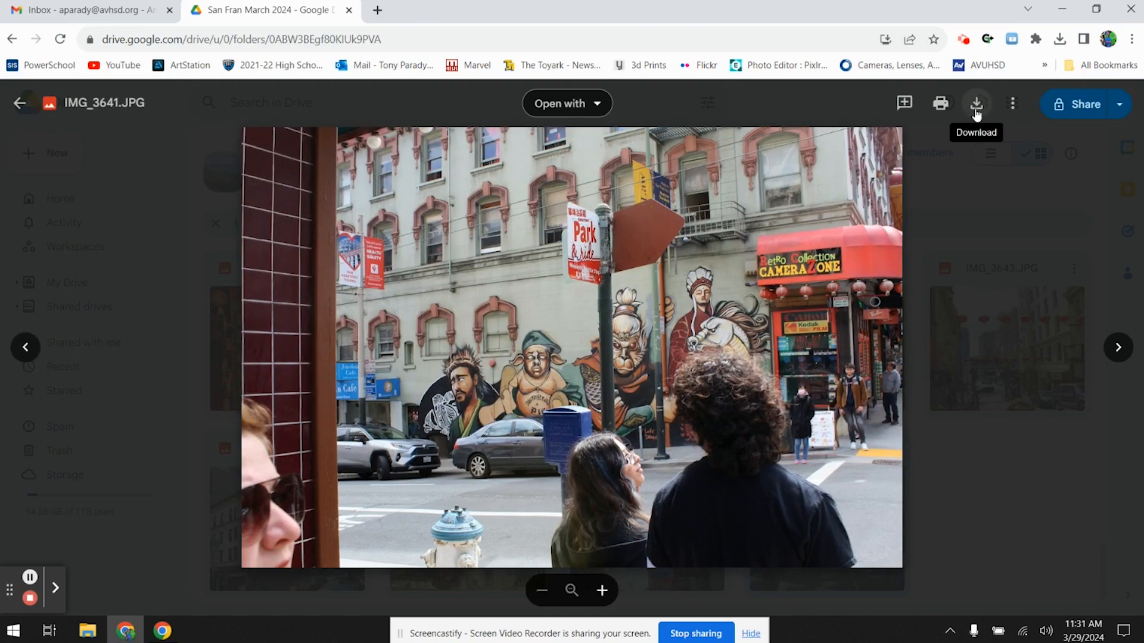
pyautogui.click(29, 350)
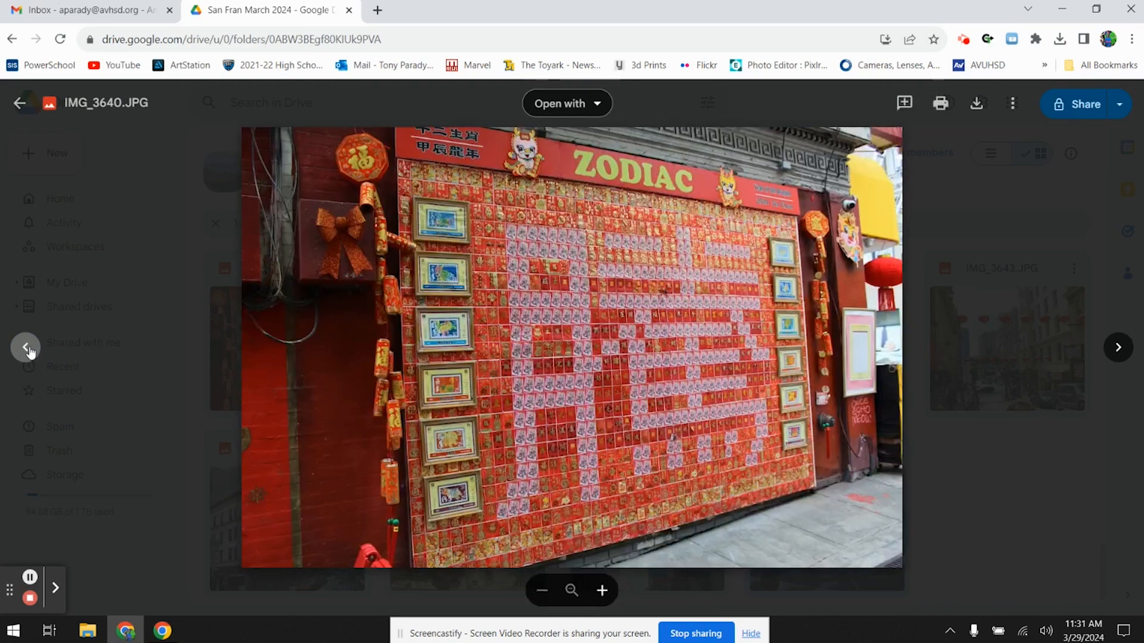
pyautogui.click(28, 347)
pyautogui.click(27, 348)
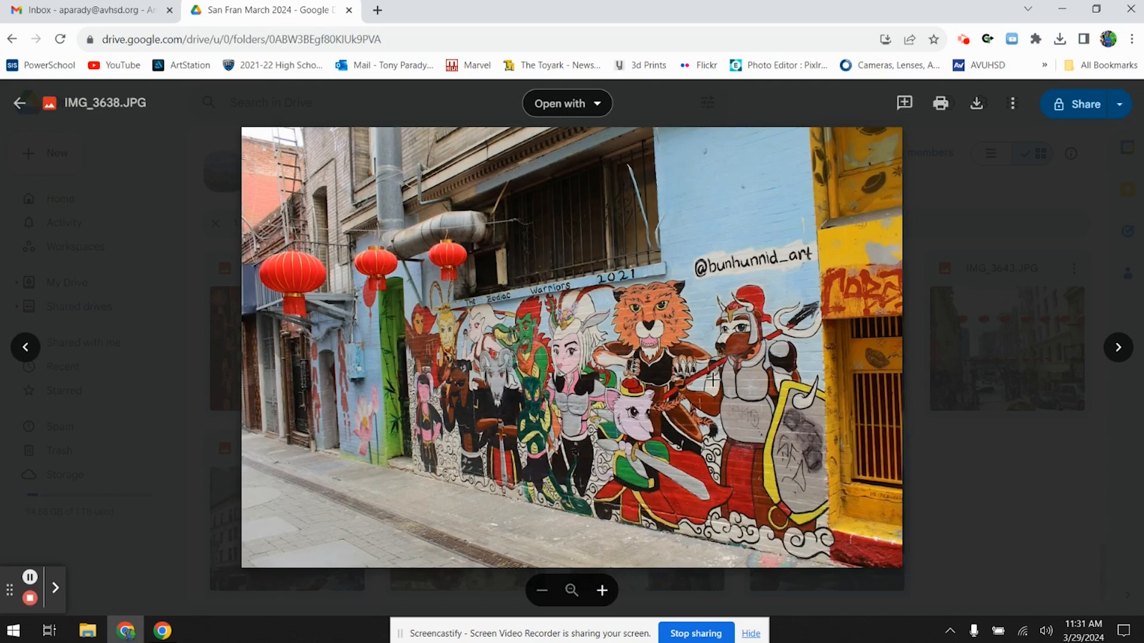
pyautogui.click(27, 350)
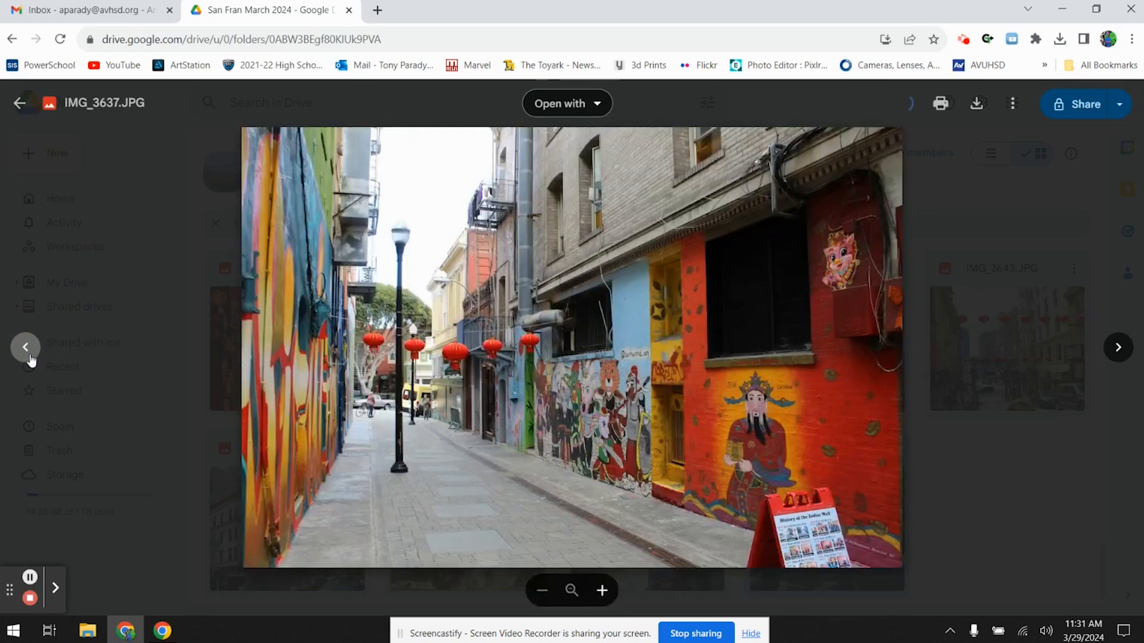
pyautogui.click(986, 459)
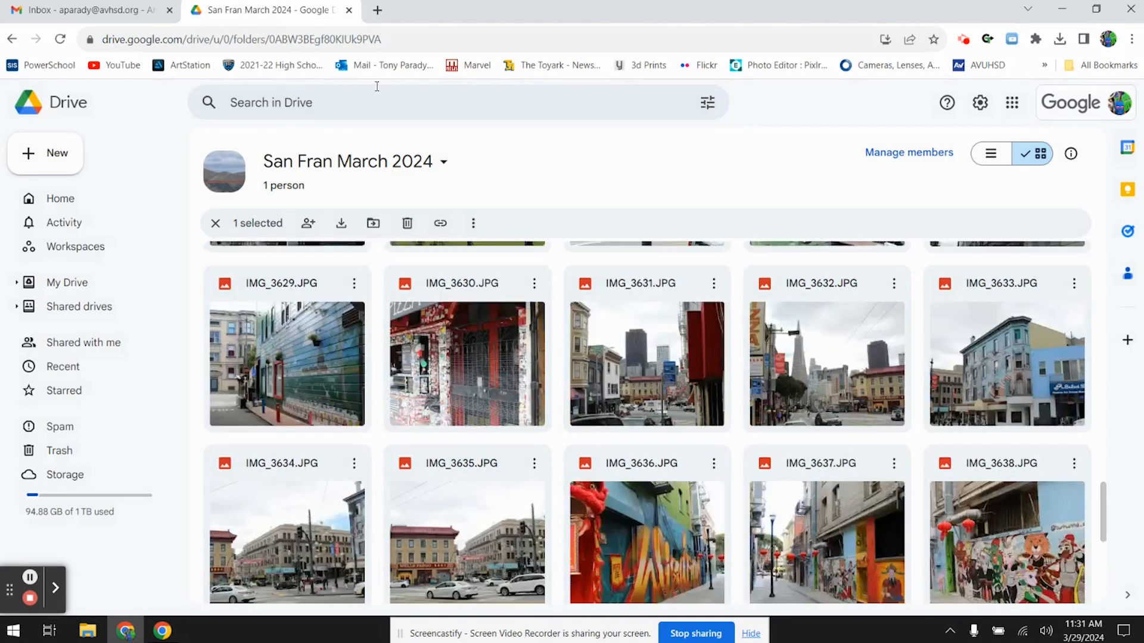
# Step: Search Google for "interstate sign" in a new browser tab
pyautogui.click(380, 11)
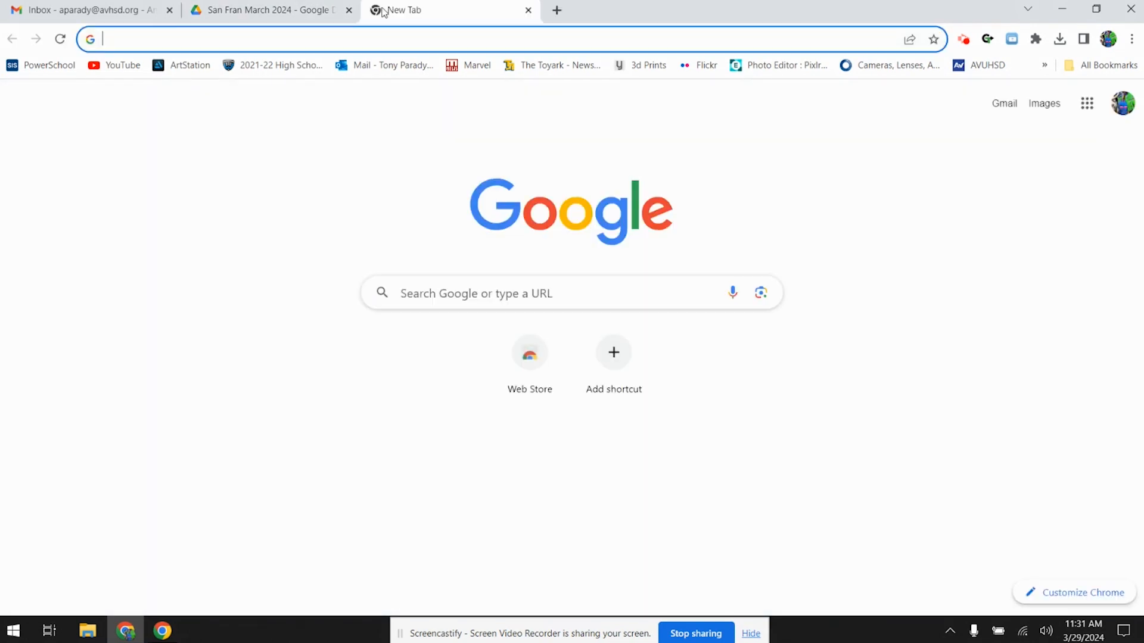
pyautogui.write('inte')
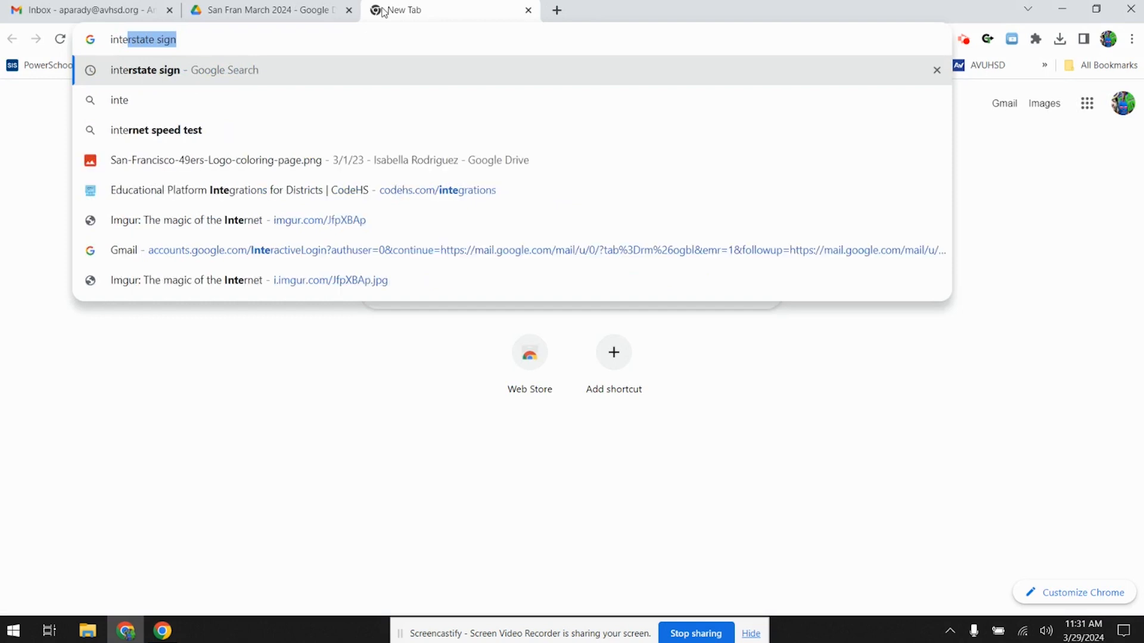
pyautogui.click(148, 81)
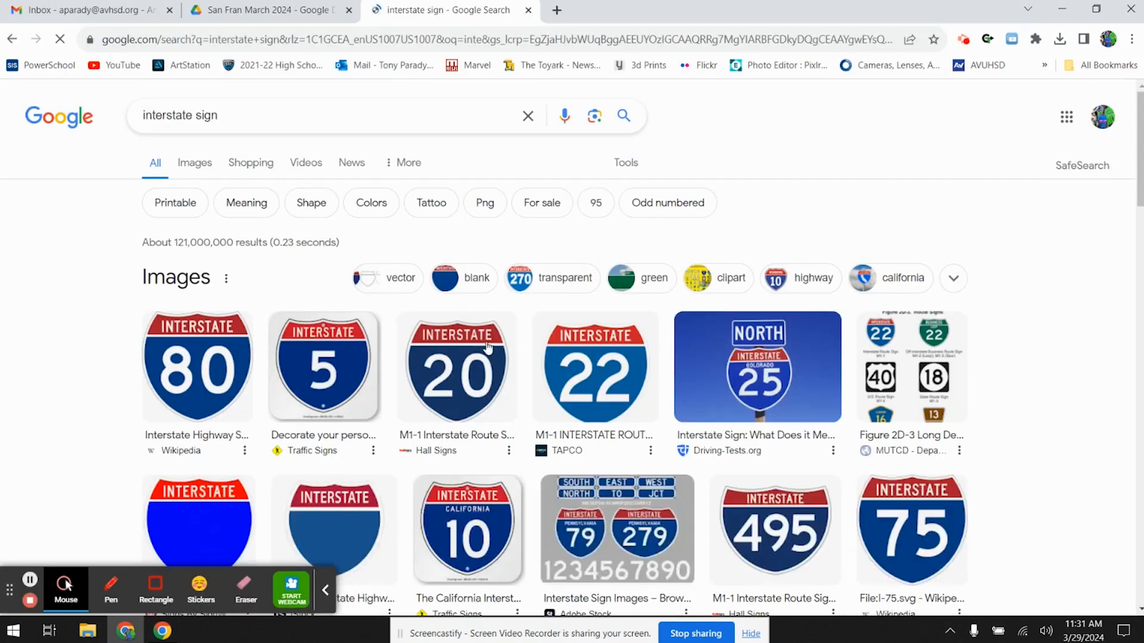
# Step: View the finished godzilla sushi image from the desktop and close it
pyautogui.click(1061, 9)
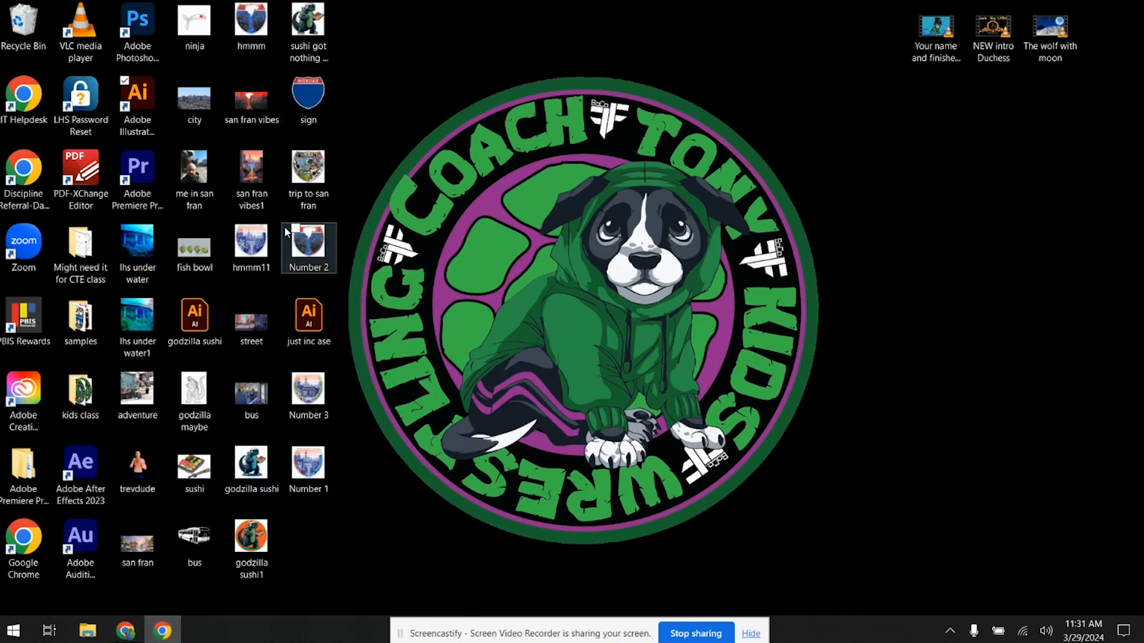
pyautogui.doubleClick(251, 467)
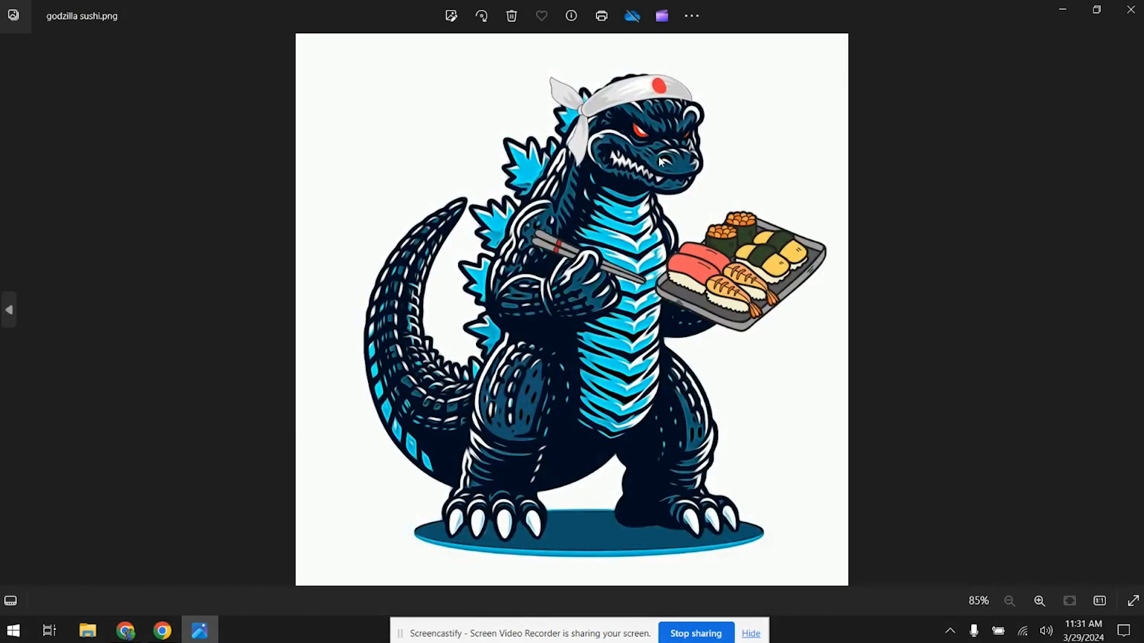
pyautogui.click(1139, 24)
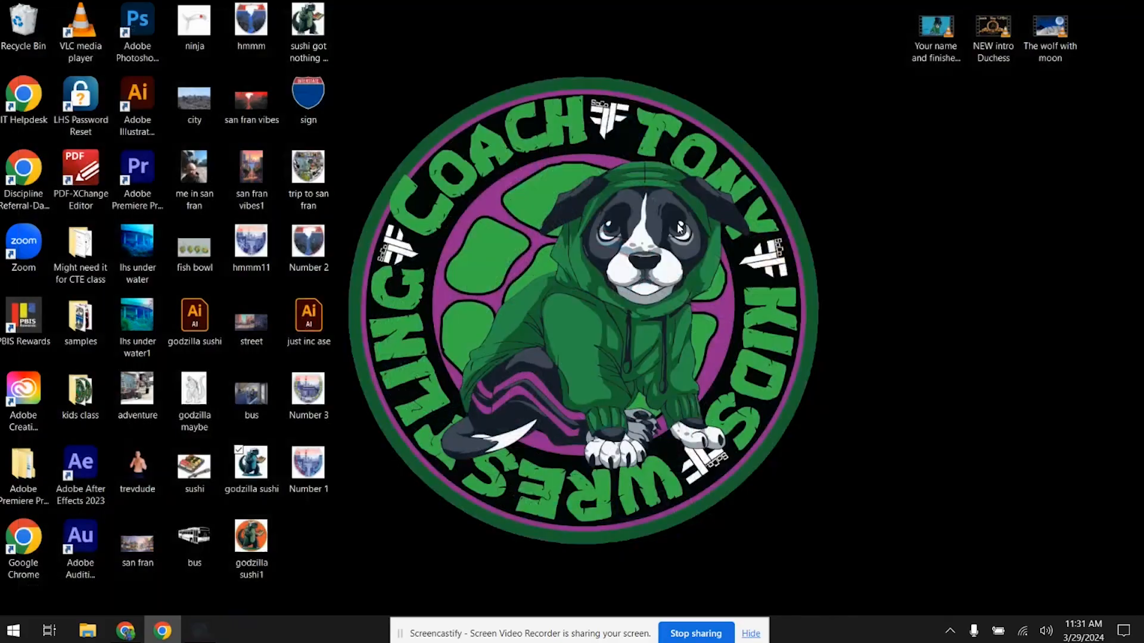
# Step: Return to the San Fran March 2024 folder in Chrome and review its photos back up to the first ones
pyautogui.click(117, 640)
pyautogui.click(314, 7)
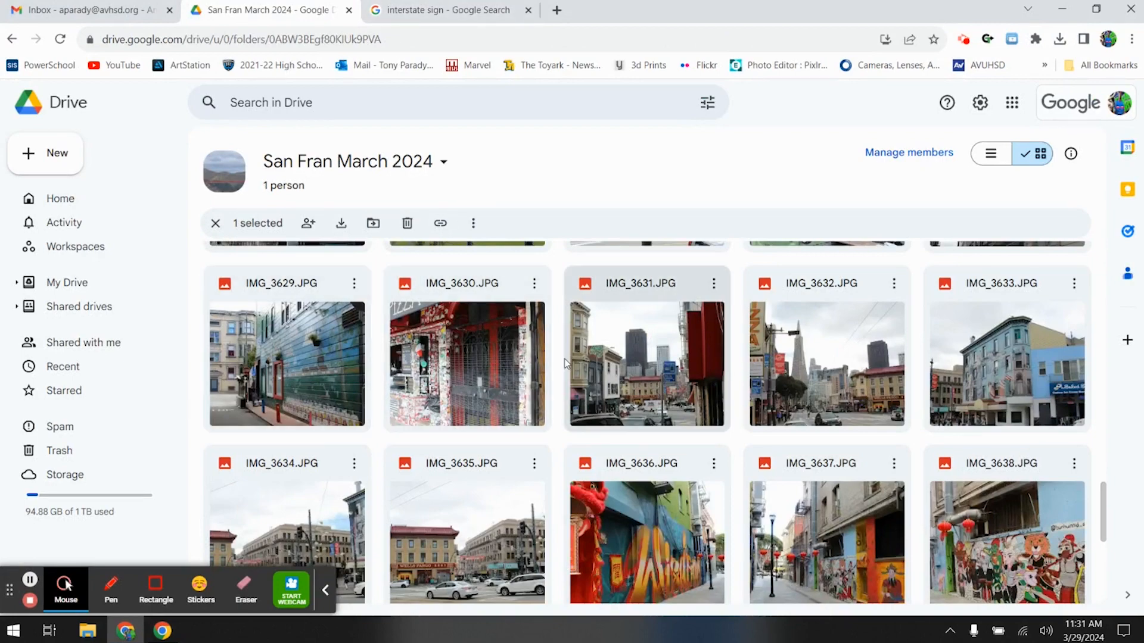
pyautogui.scroll(1, 569, 380)
pyautogui.scroll(1, 745, 415)
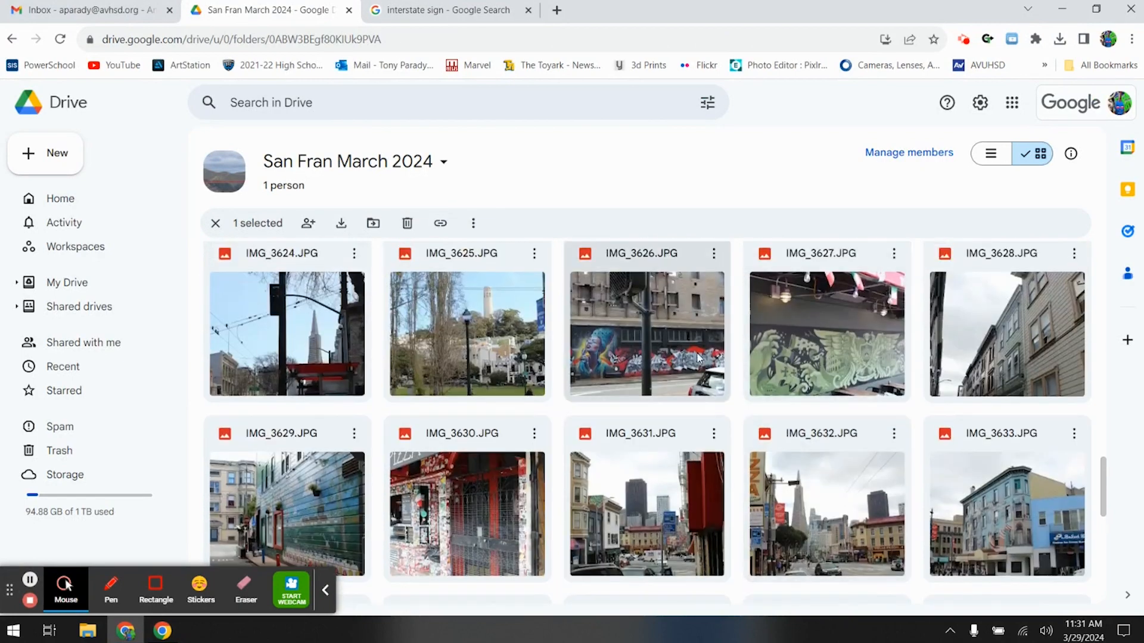
pyautogui.scroll(3, 384, 373)
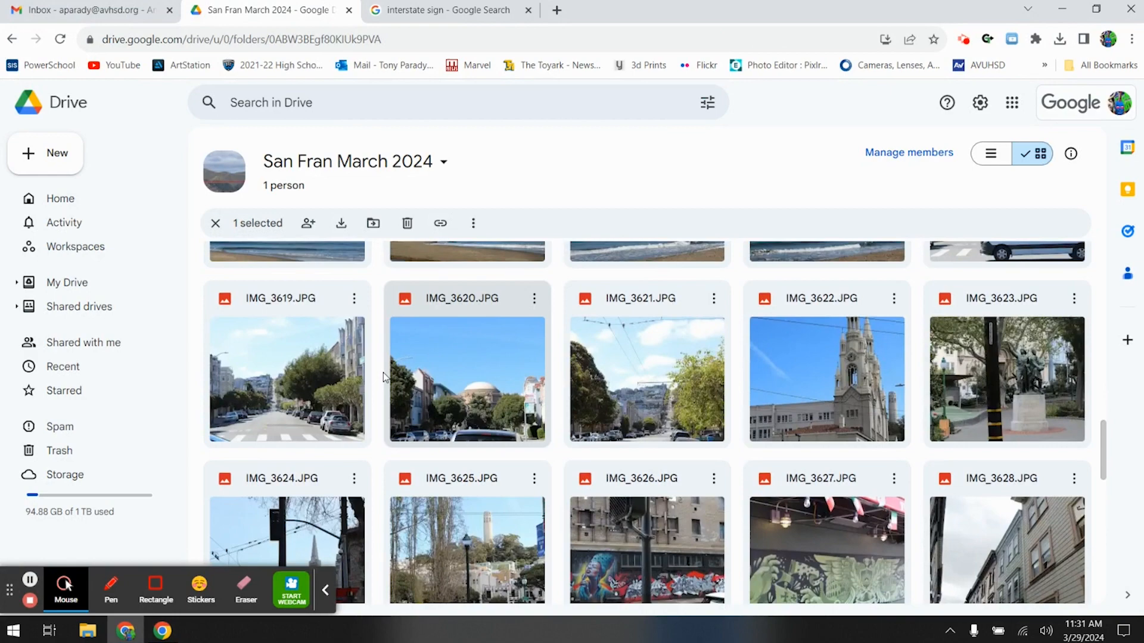
pyautogui.scroll(1, 383, 372)
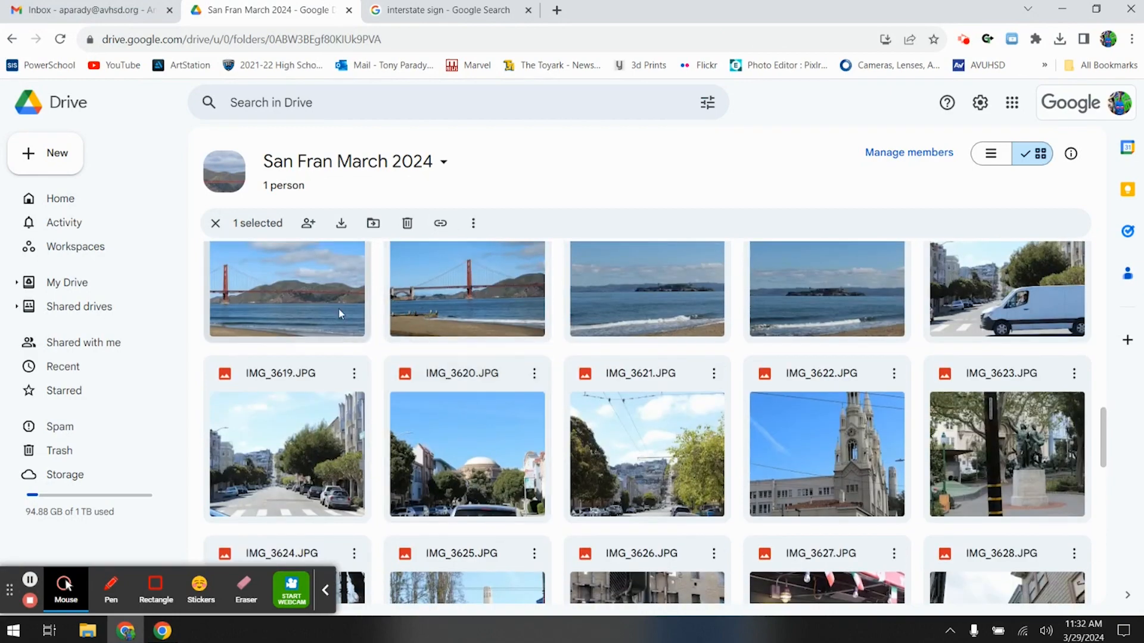
pyautogui.scroll(1, 466, 284)
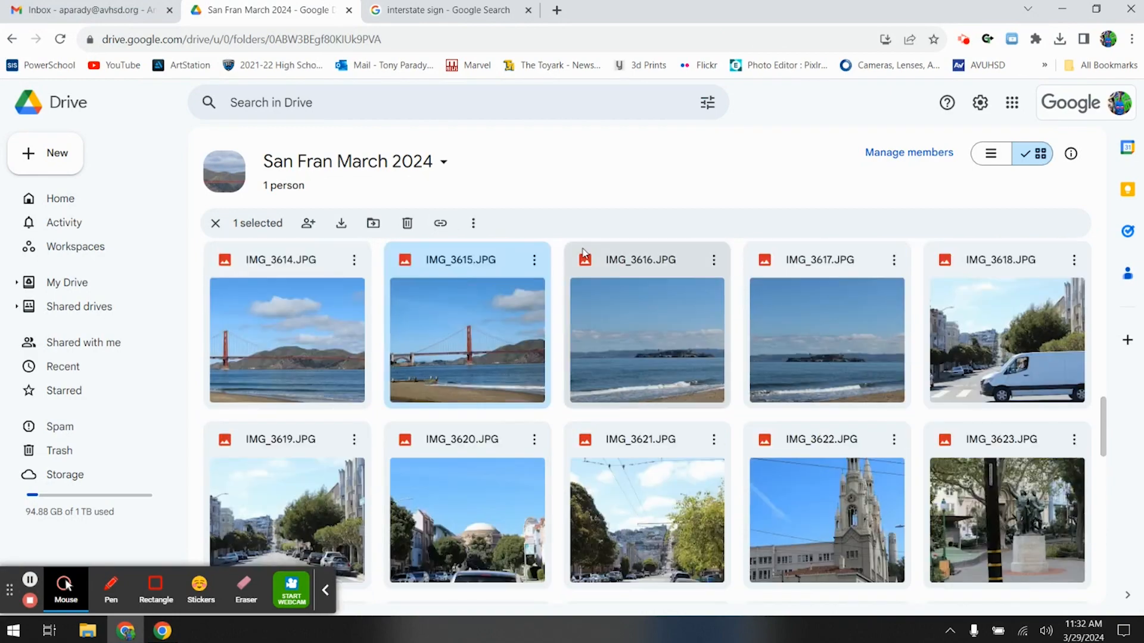
pyautogui.click(325, 606)
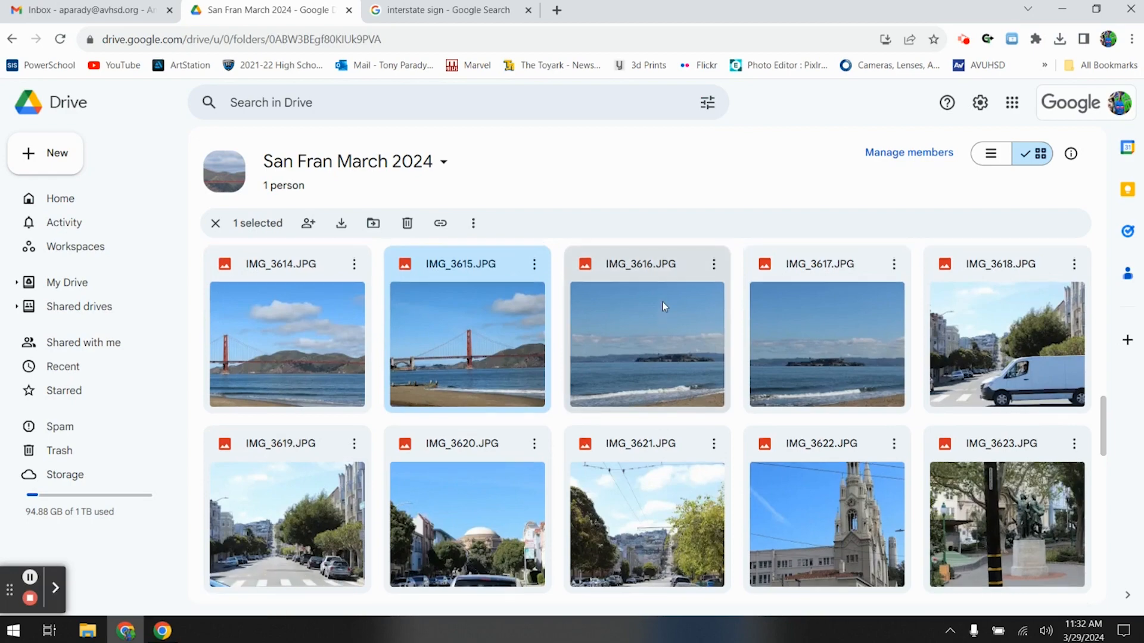
pyautogui.scroll(4, 662, 302)
pyautogui.scroll(6, 662, 302)
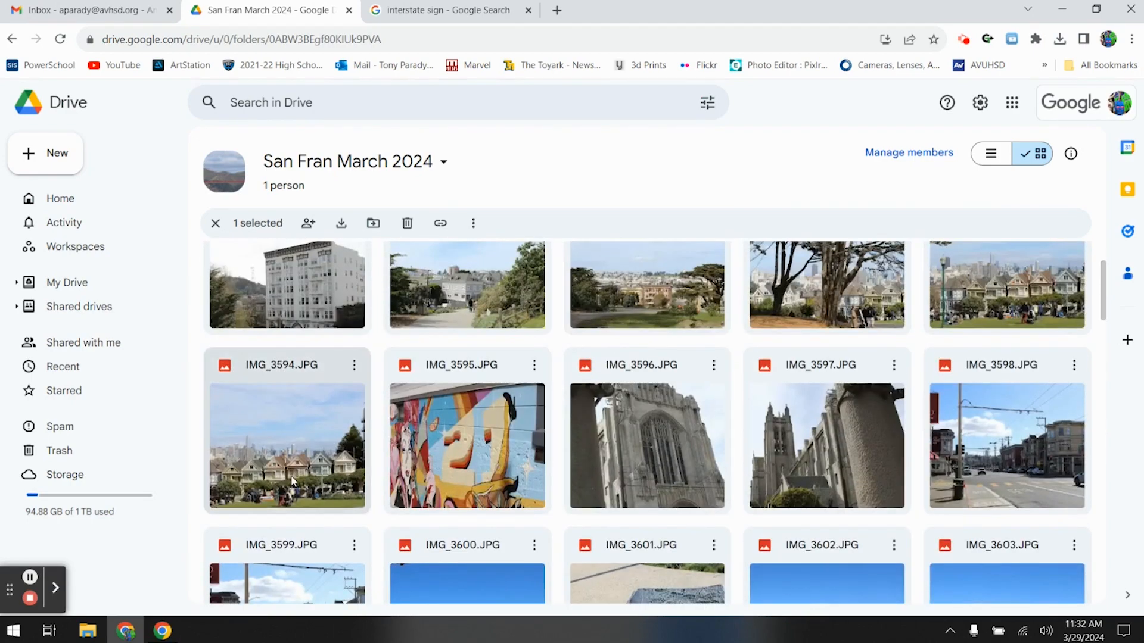
pyautogui.scroll(2, 294, 481)
# Step: Close the interstate sign search tab and minimize the browser to show the desktop
pyautogui.click(455, 5)
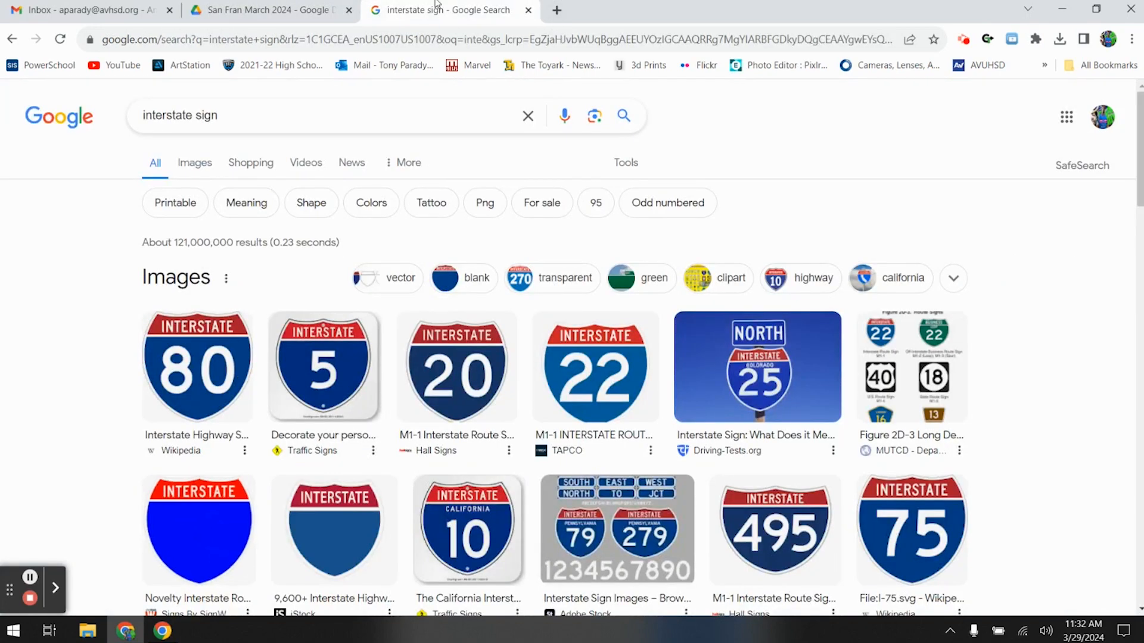
pyautogui.click(530, 11)
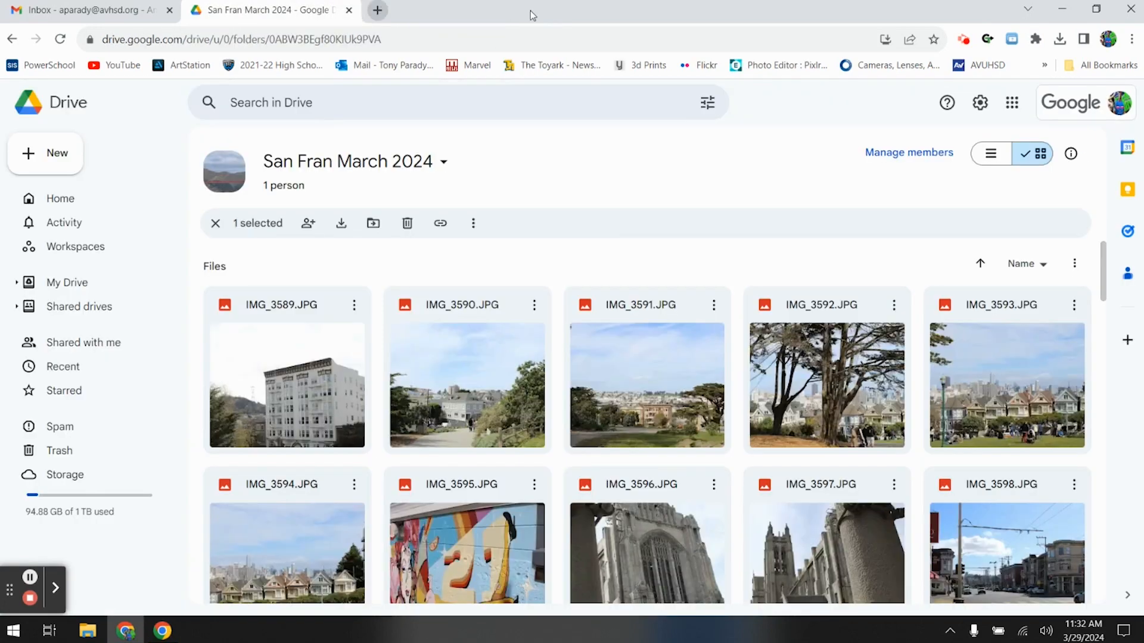
pyautogui.click(1062, 9)
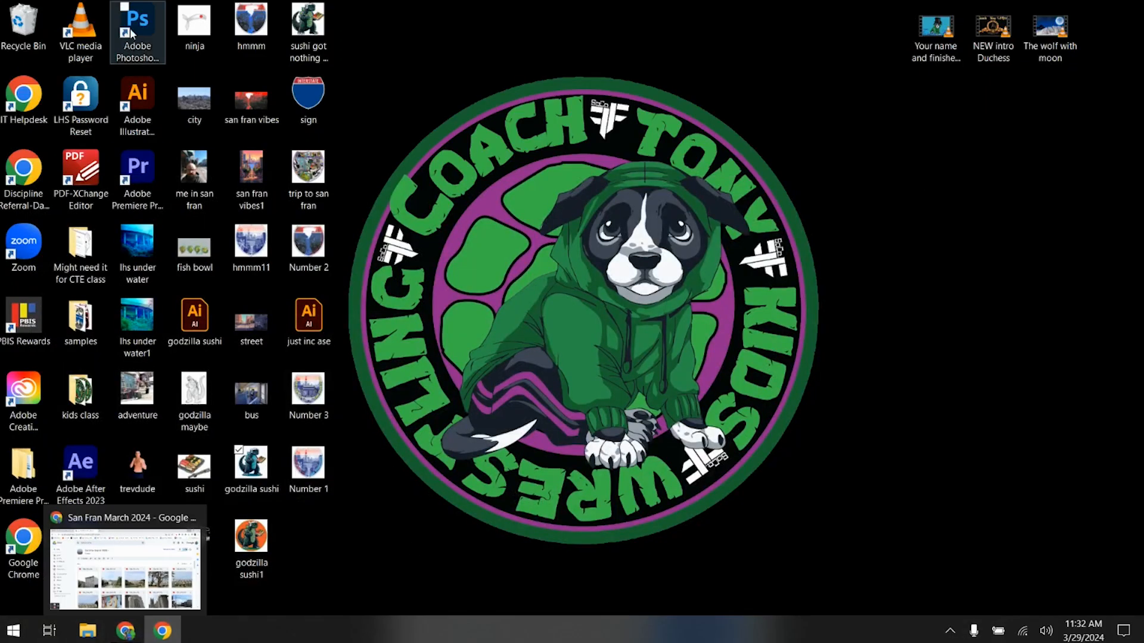
# Step: Launch Adobe Photoshop and clear its recent file list
pyautogui.click(143, 17)
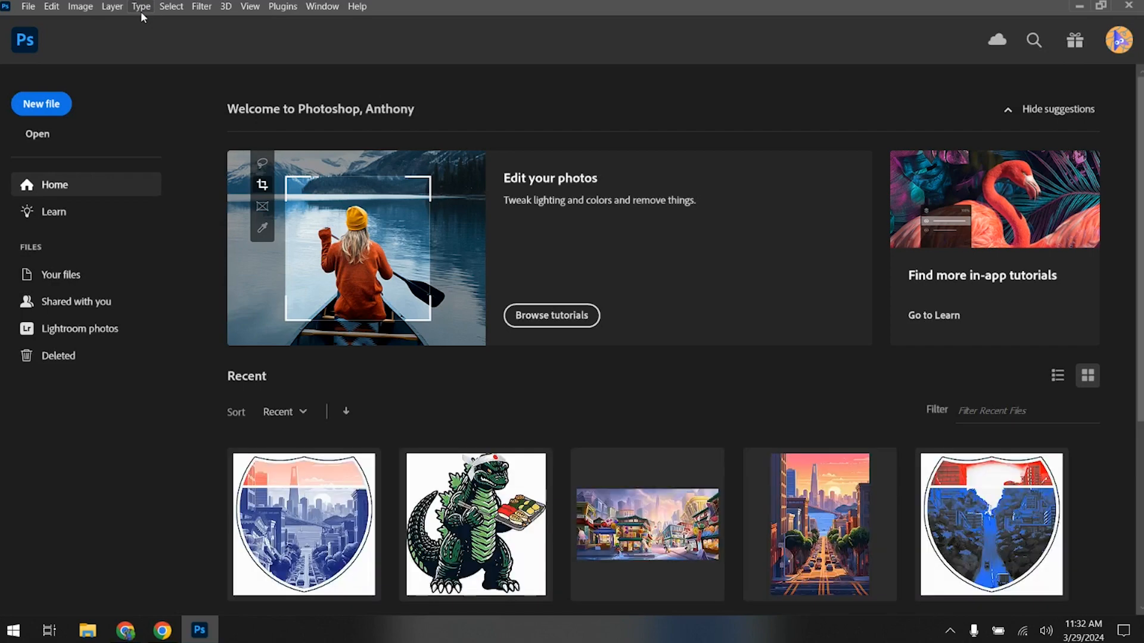
pyautogui.click(28, 6)
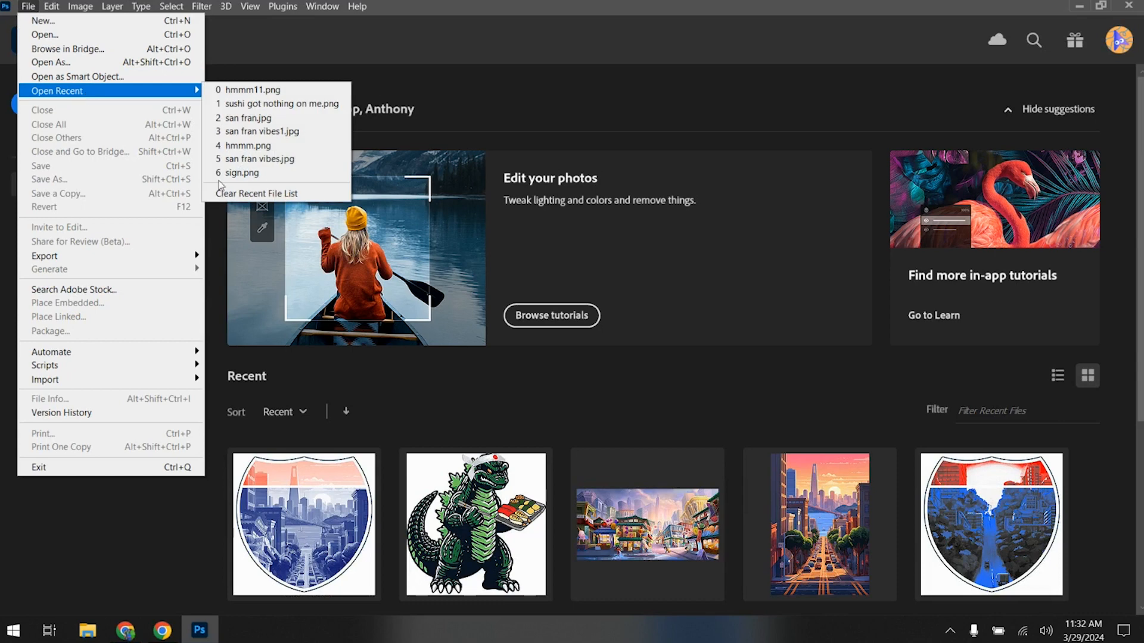
pyautogui.click(250, 192)
# Step: Create a new document from the recent custom 15 x 15 in preset at 72 ppi
pyautogui.click(46, 99)
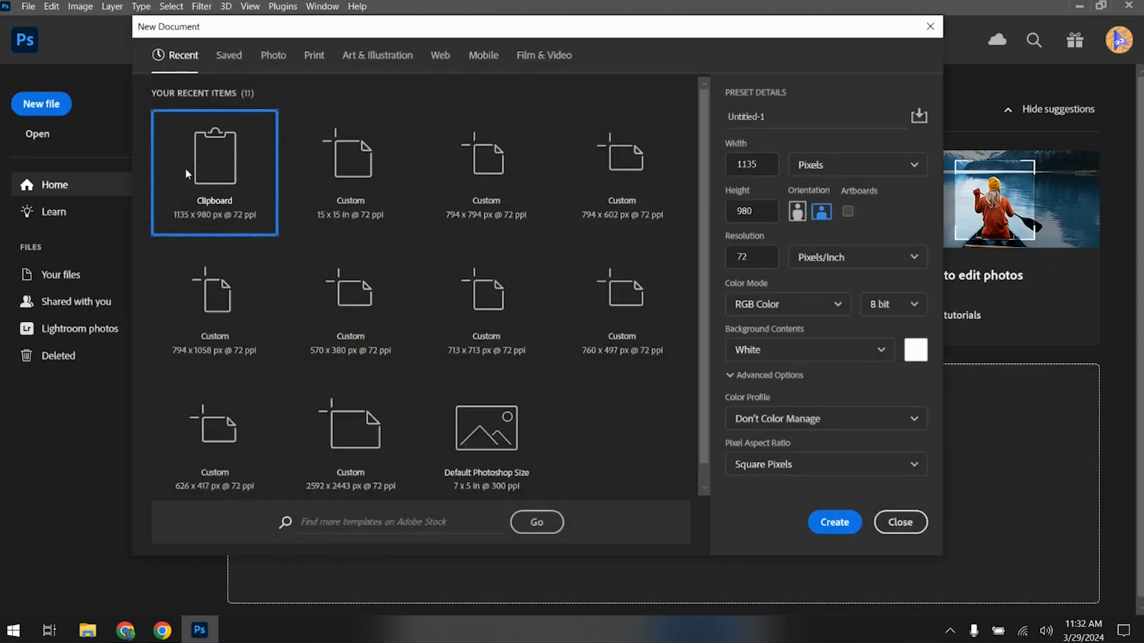
pyautogui.click(343, 166)
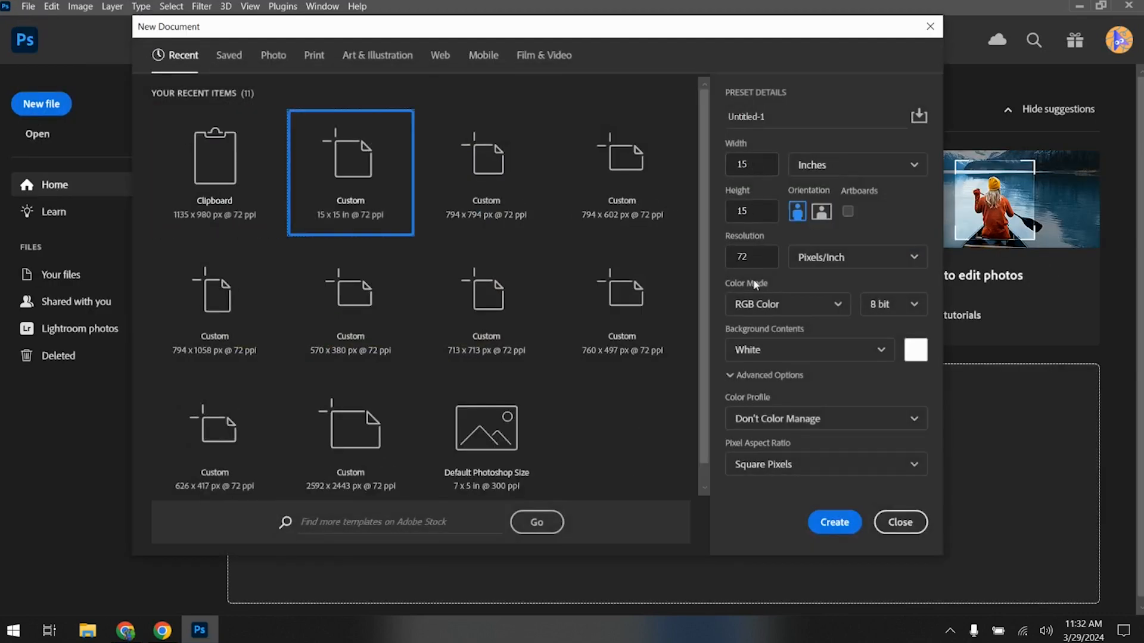
pyautogui.click(814, 526)
# Step: Open the interstate sign image from the desktop
pyautogui.click(28, 6)
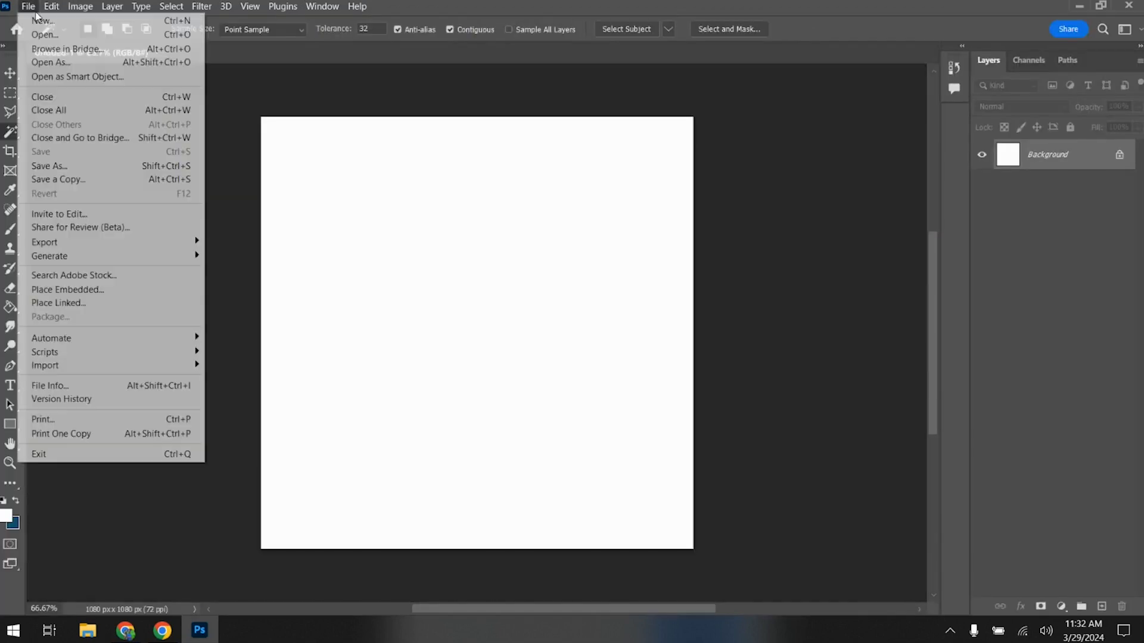
pyautogui.click(45, 32)
pyautogui.scroll(-2, 557, 272)
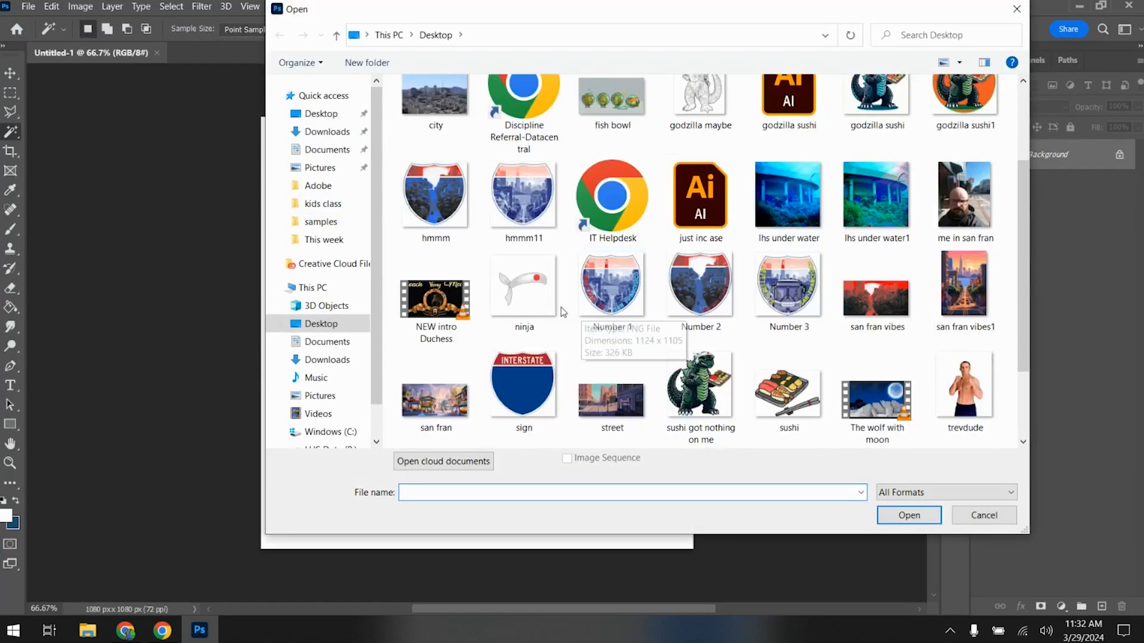
pyautogui.click(523, 357)
pyautogui.click(921, 517)
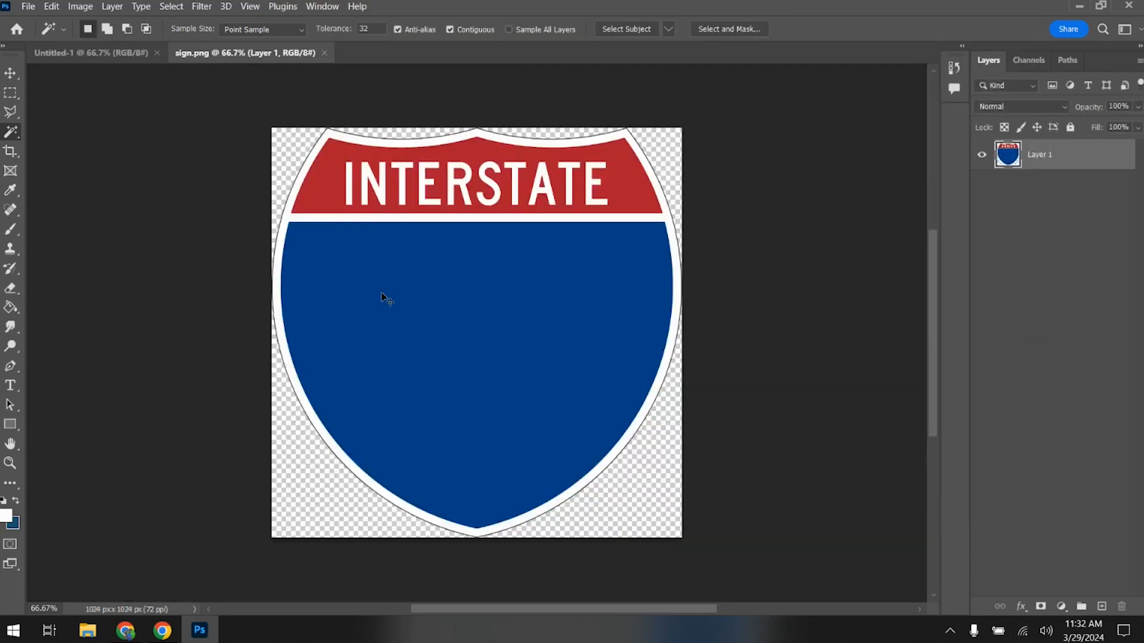
# Step: Paste the interstate sign into the blank document as a new layer and close the sign file
pyautogui.click(124, 54)
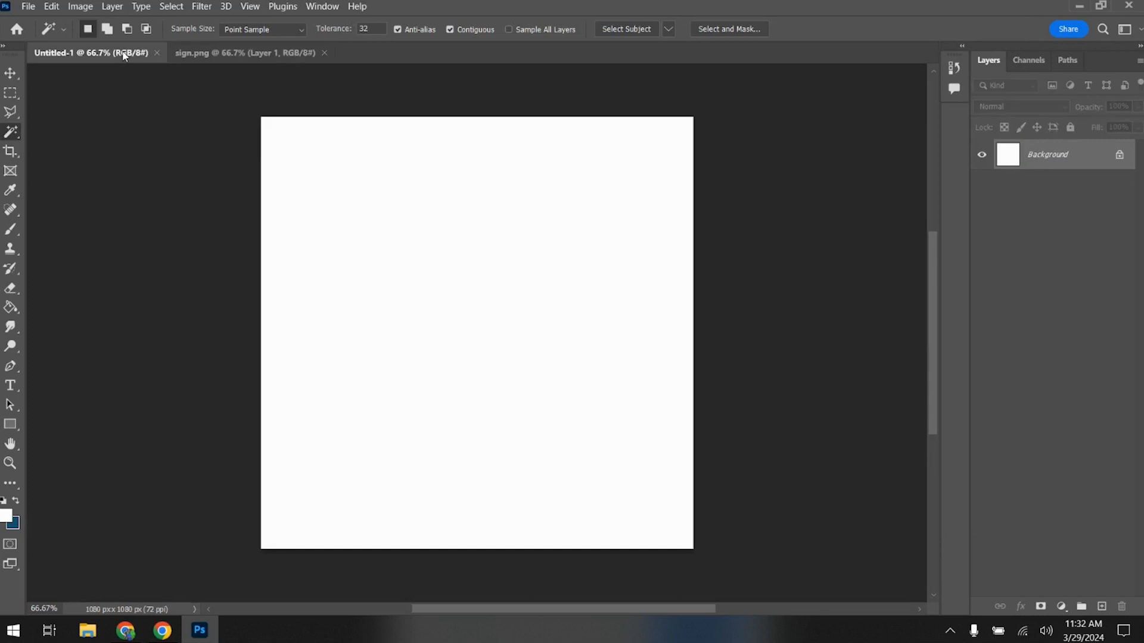
pyautogui.hotkey('ctrl', 'v')
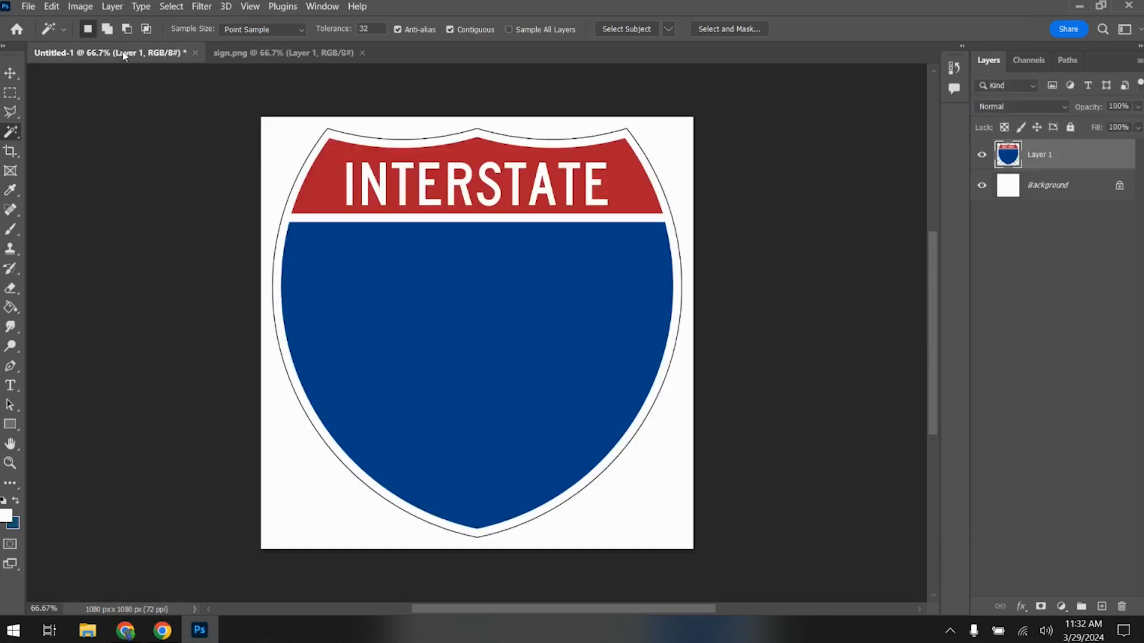
pyautogui.click(320, 53)
pyautogui.click(362, 52)
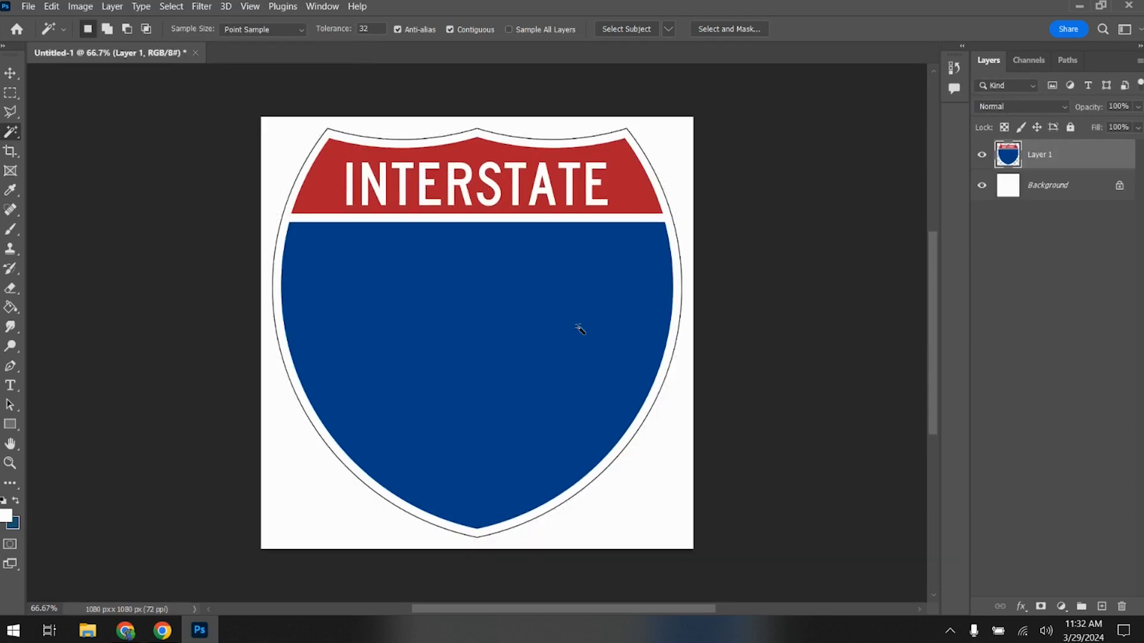
# Step: Select the sign's blue area with the Magic Wand and fill it with bright green (23f60e) on a new layer
pyautogui.click(517, 284)
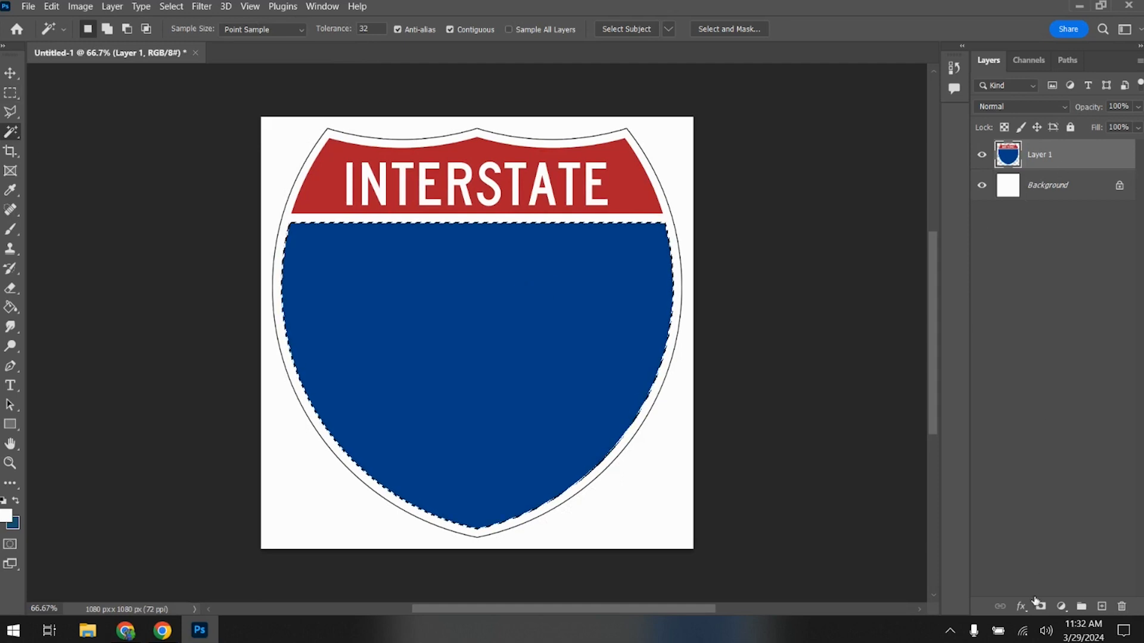
pyautogui.click(1101, 606)
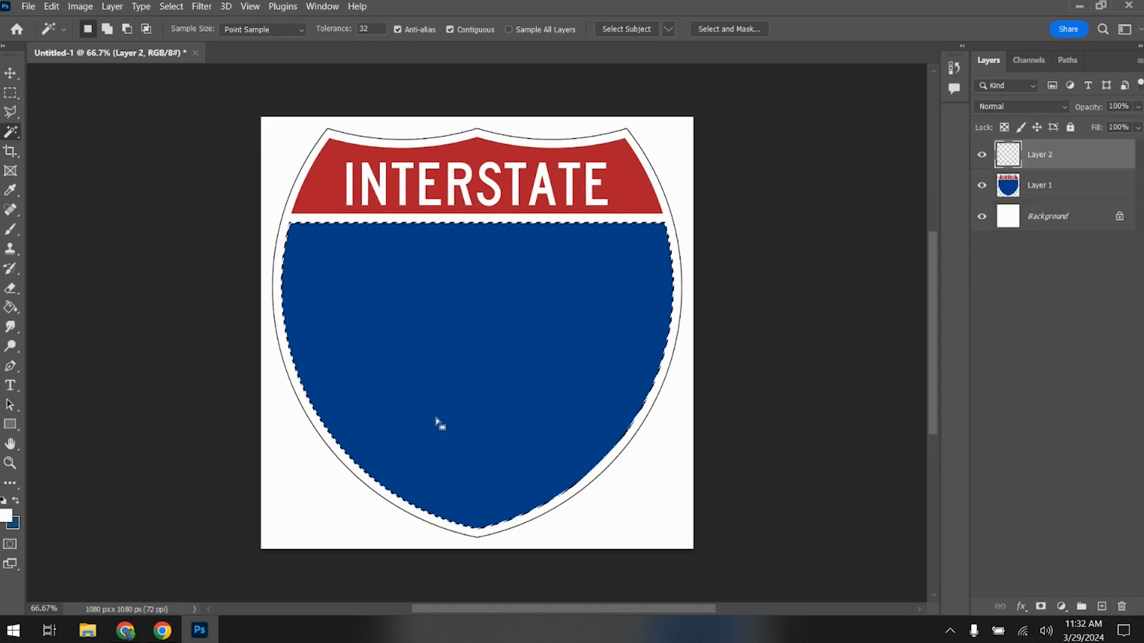
pyautogui.click(10, 308)
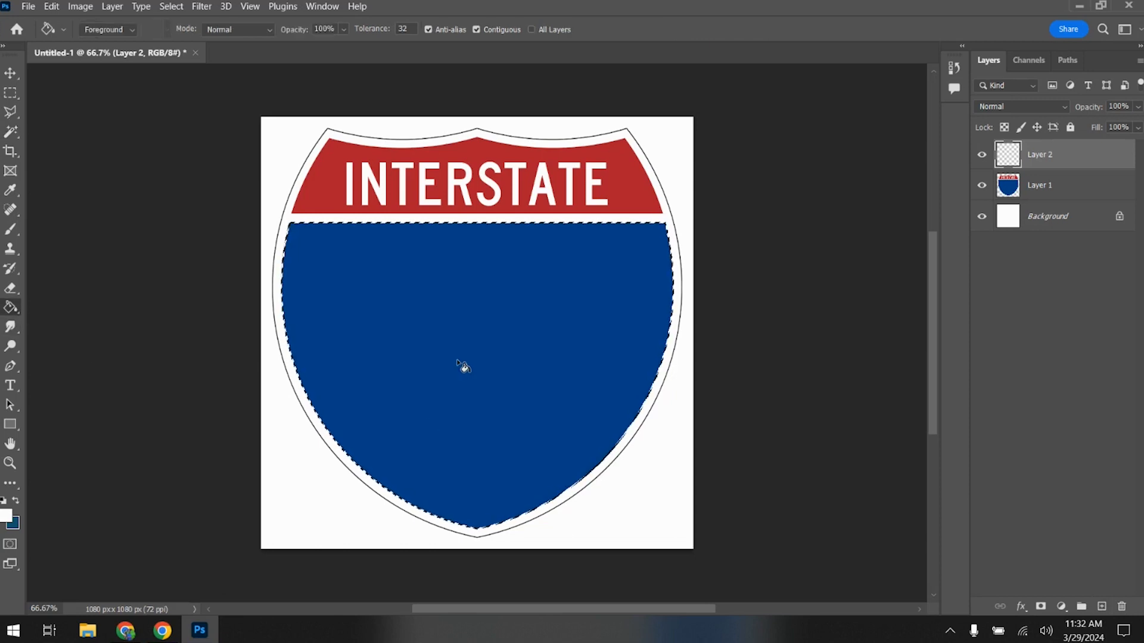
pyautogui.click(16, 500)
pyautogui.click(6, 515)
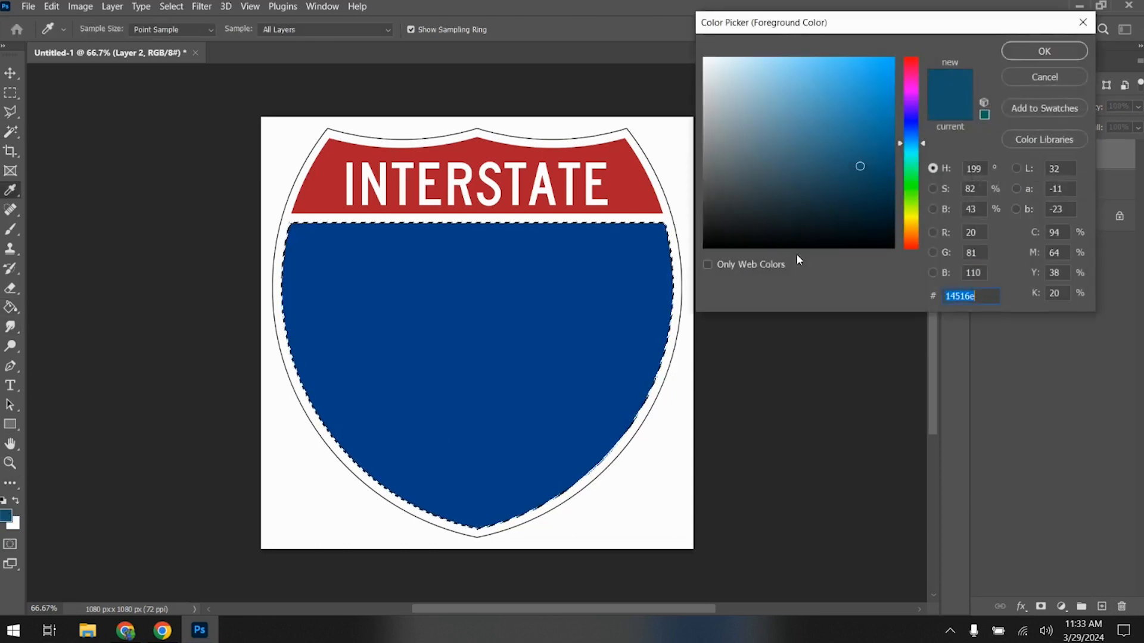
pyautogui.click(910, 188)
pyautogui.click(884, 64)
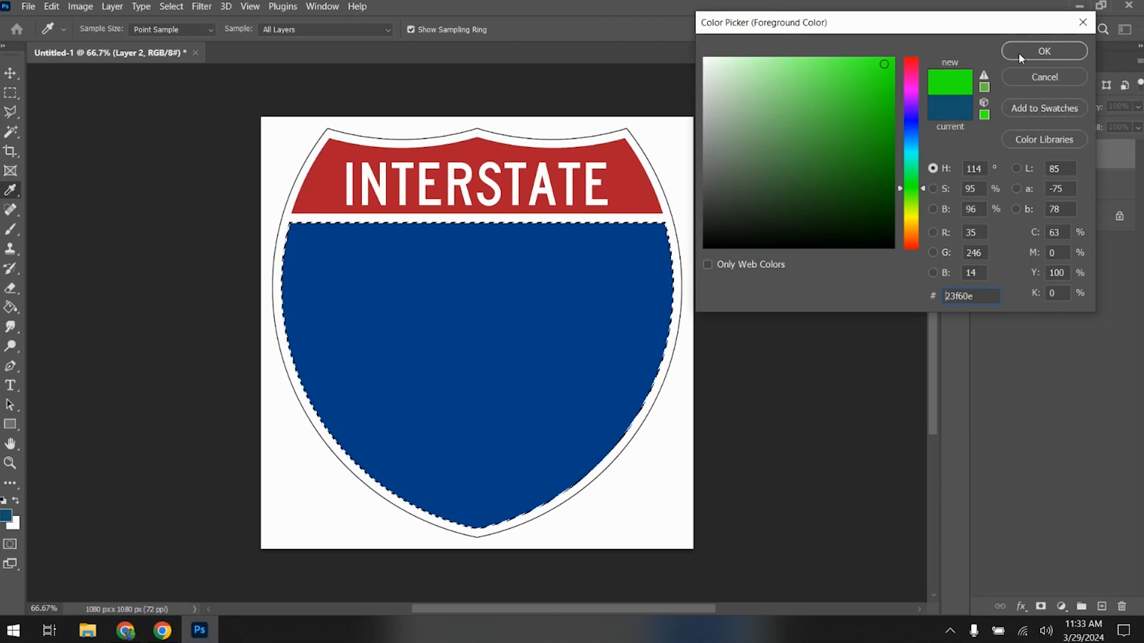
pyautogui.click(1017, 53)
pyautogui.click(595, 254)
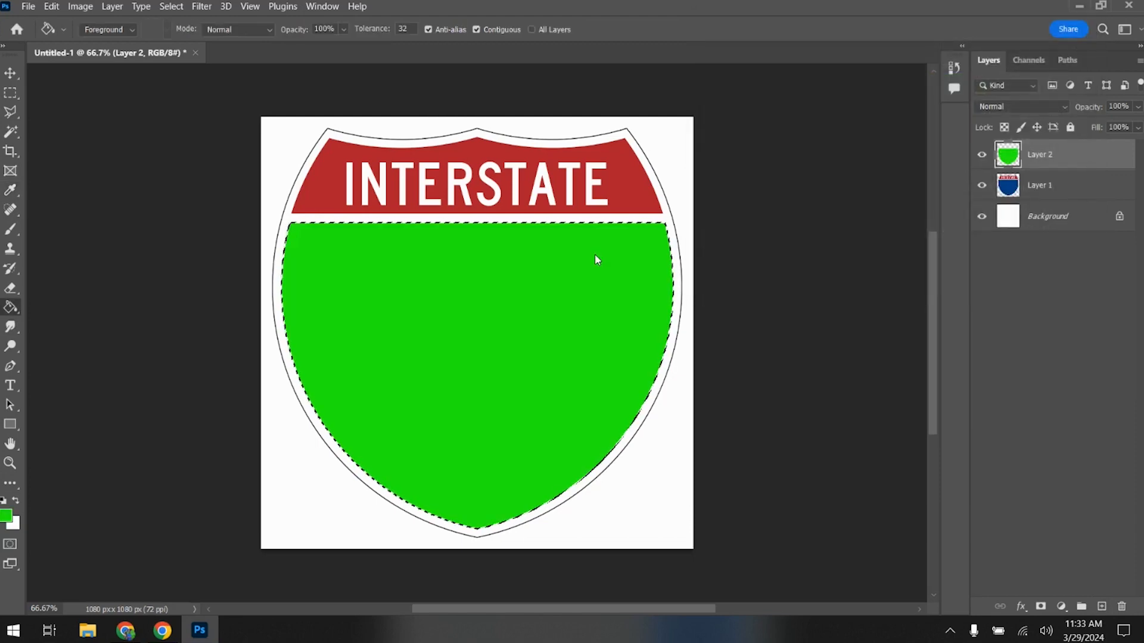
# Step: Select the sign's white border on Layer 1 and invert the selection
pyautogui.click(1039, 185)
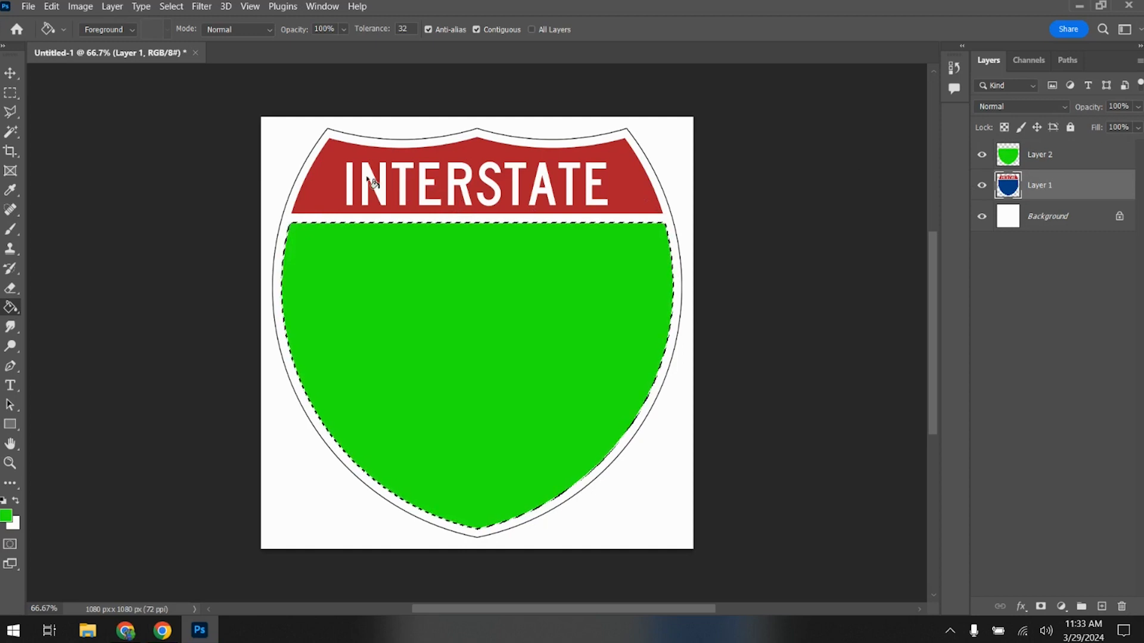
pyautogui.click(11, 131)
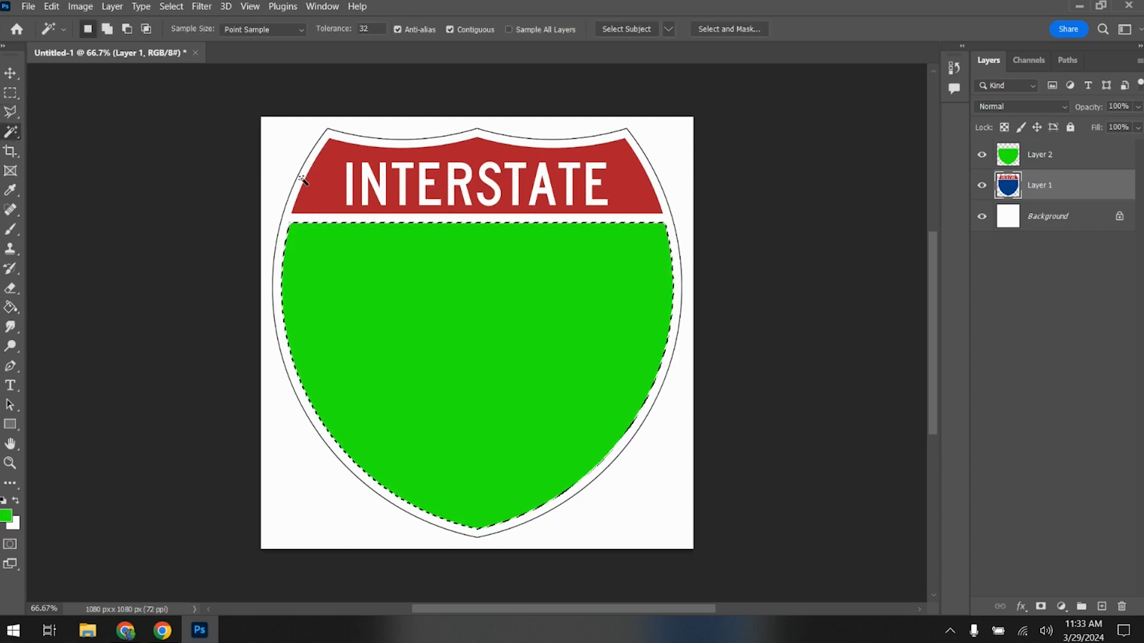
pyautogui.keyDown('shift'); pyautogui.click(647, 170); pyautogui.keyUp('shift')
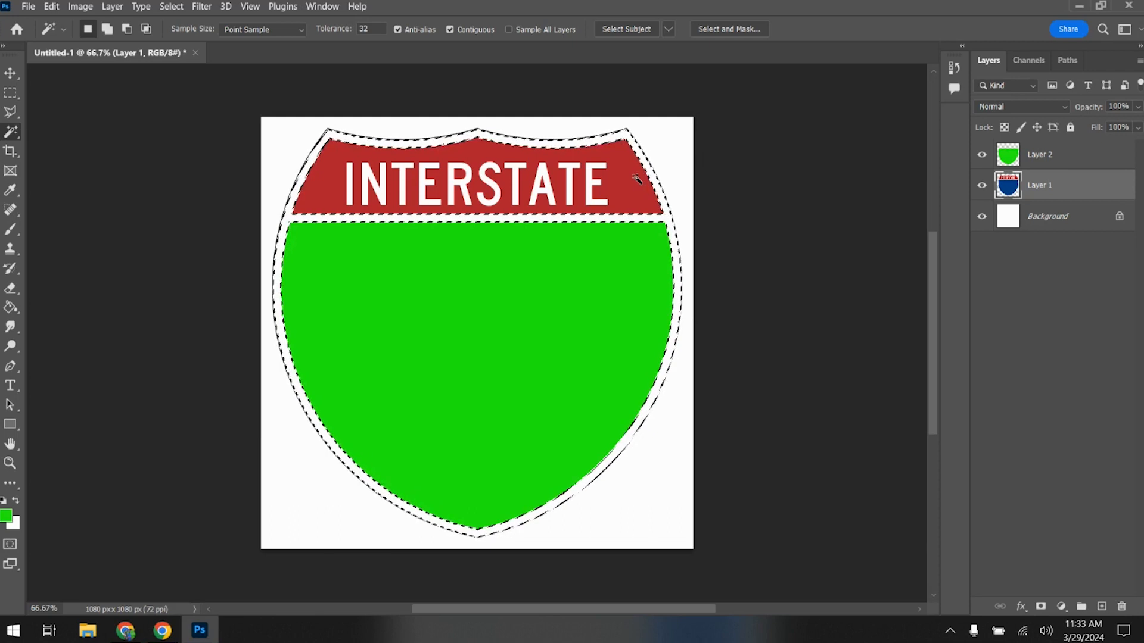
pyautogui.hotkey('ctrl', 'shift', 'i')
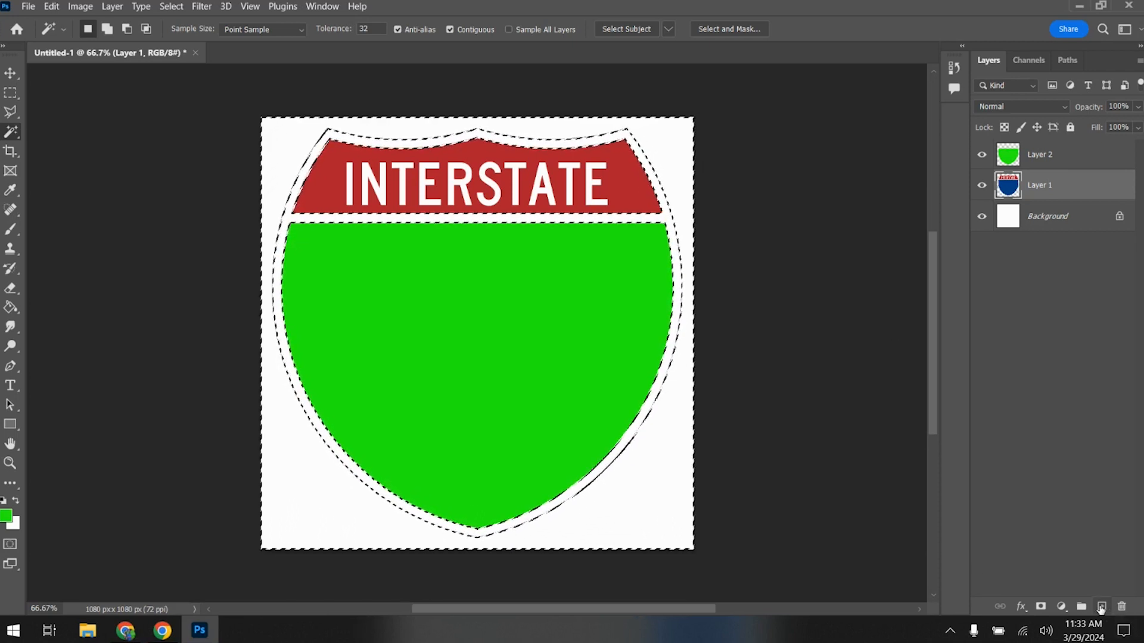
# Step: Fill the inverted selection with the green foreground color on a new layer above the sign
pyautogui.click(1102, 607)
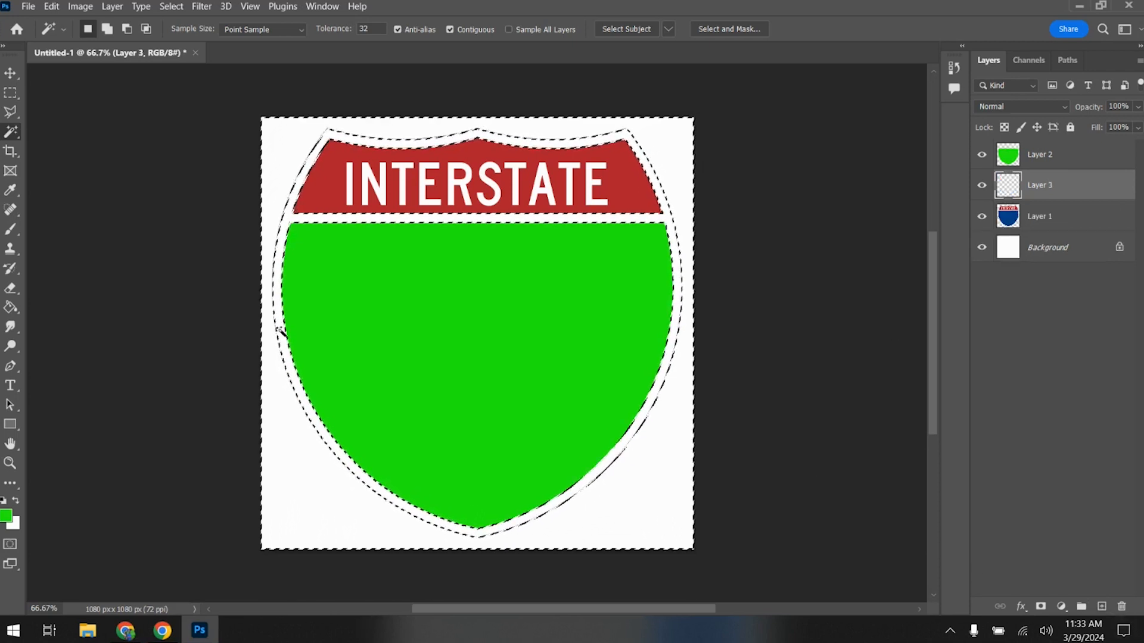
pyautogui.click(10, 308)
pyautogui.click(460, 165)
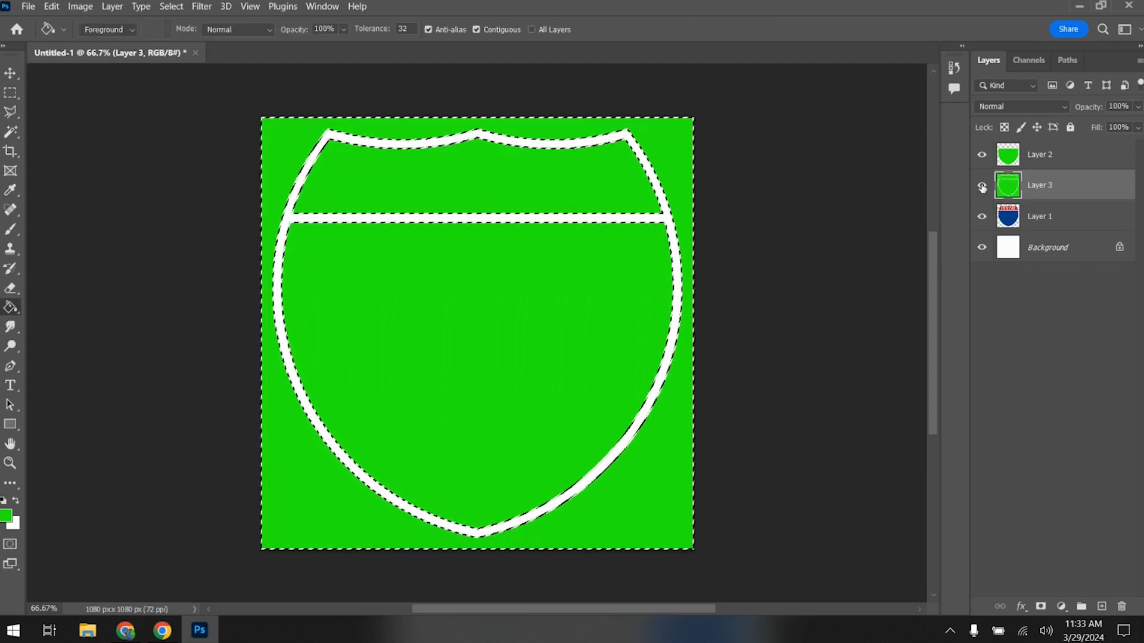
# Step: Hide Layer 2 and delete Layer 3's green outside the shield and in its lower area, keeping only the upper banner
pyautogui.click(982, 155)
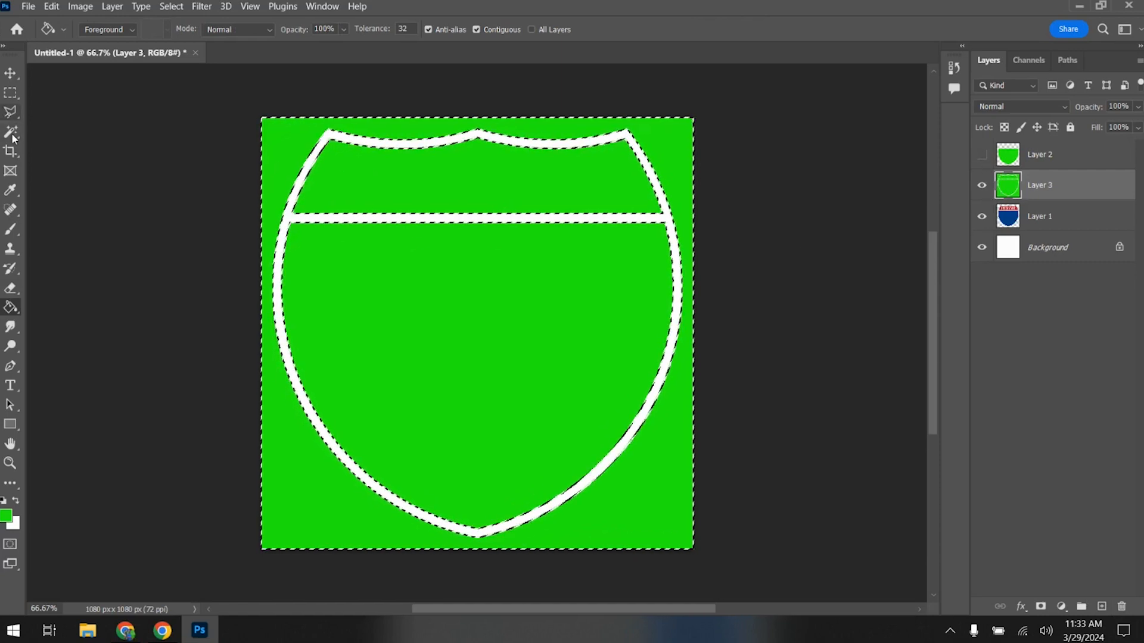
pyautogui.press('w')
pyautogui.hotkey('ctrl', 'd')
pyautogui.click(286, 150)
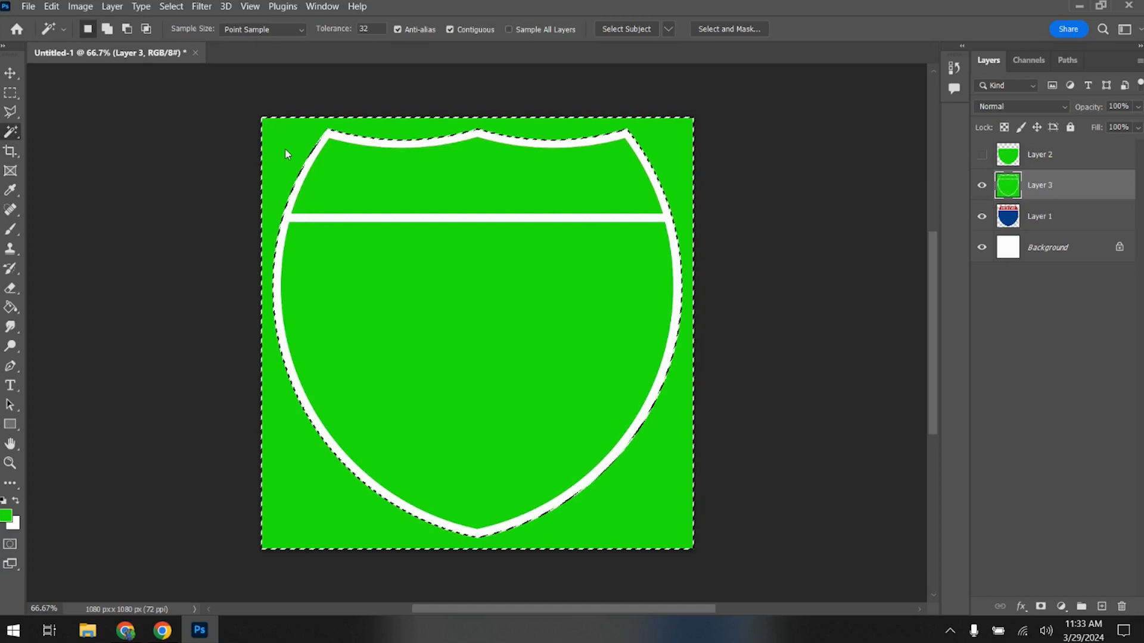
pyautogui.press('Delete')
pyautogui.click(418, 302)
pyautogui.press('Delete')
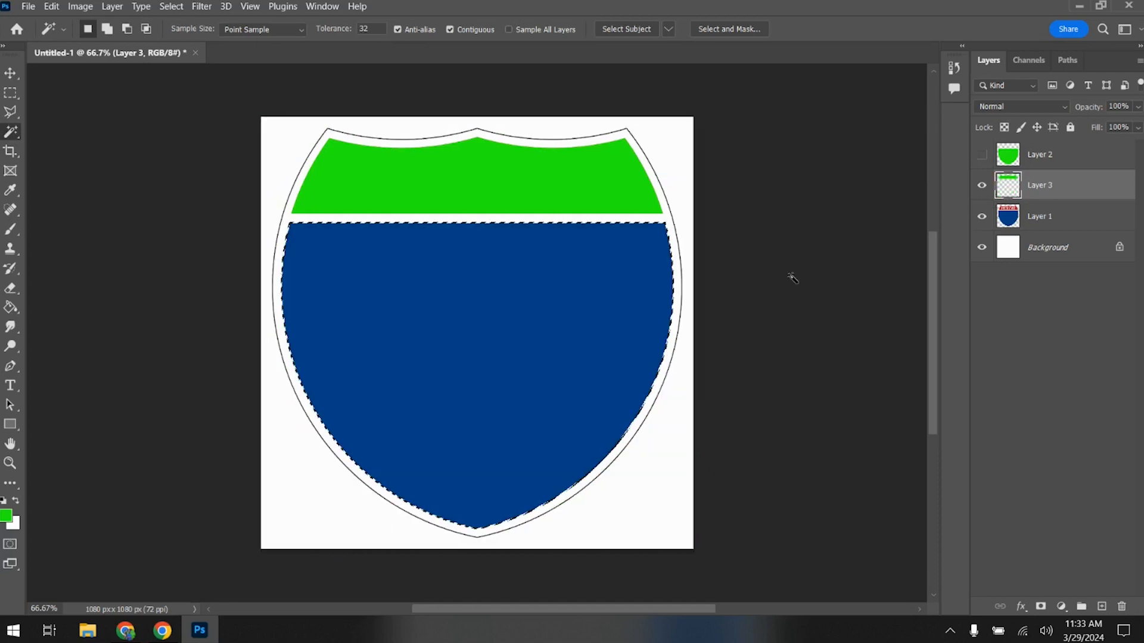
# Step: Hide the original sign layer, show the lower green shape again and clear the selection
pyautogui.click(982, 217)
pyautogui.click(982, 155)
pyautogui.hotkey('ctrl', 'd')
# Step: Open the city photo from the desktop
pyautogui.click(45, 35)
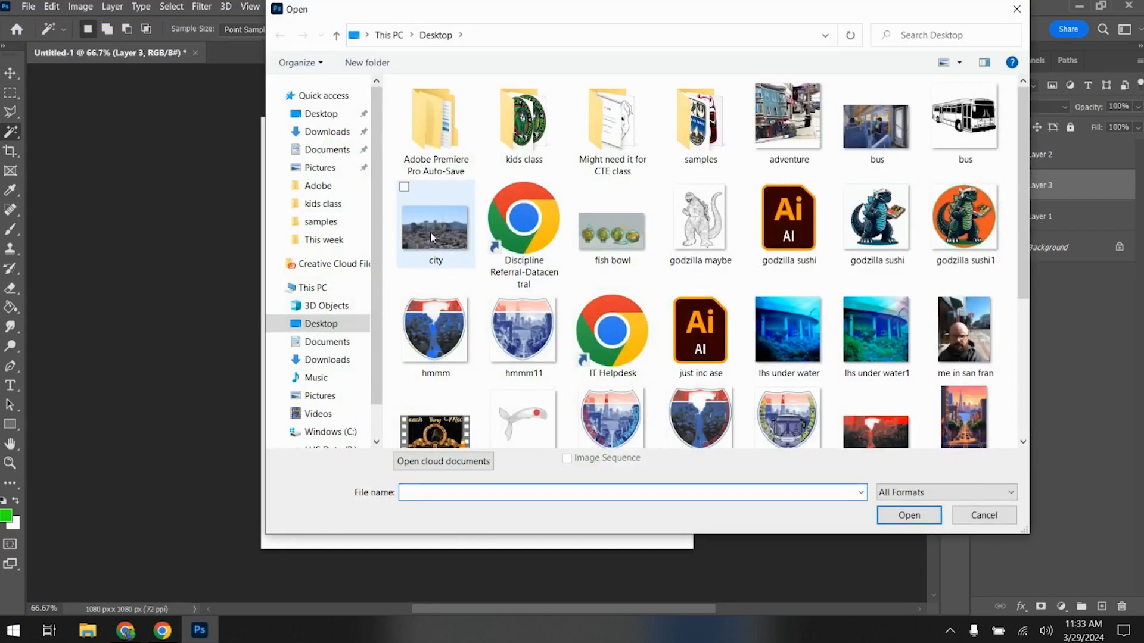
pyautogui.scroll(-3, 676, 268)
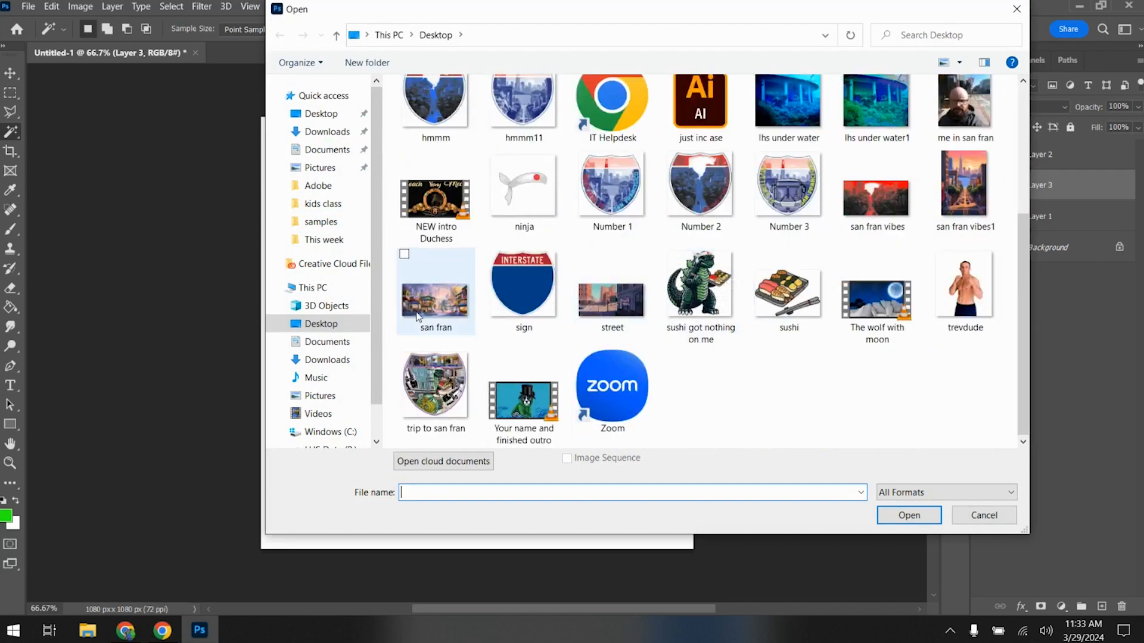
pyautogui.scroll(3, 503, 295)
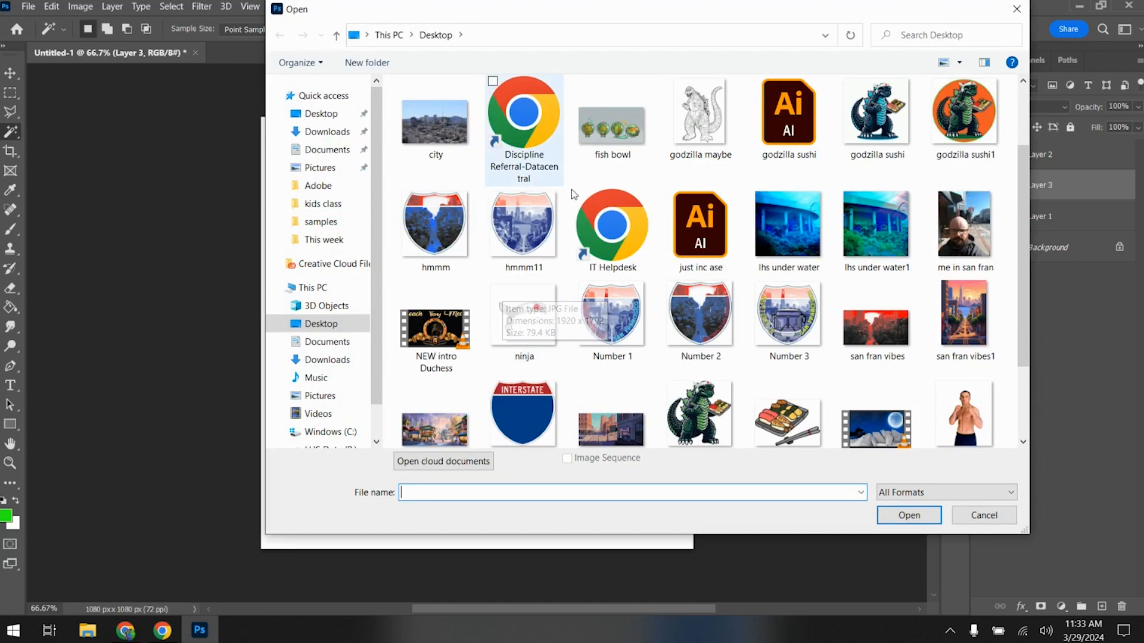
pyautogui.click(435, 125)
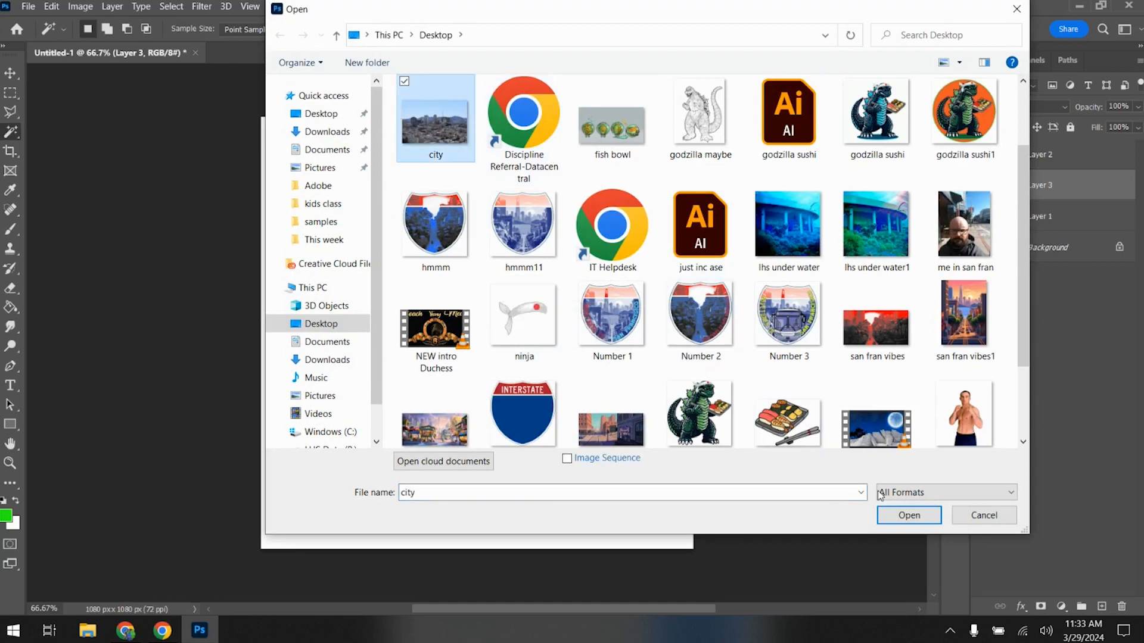
pyautogui.click(887, 525)
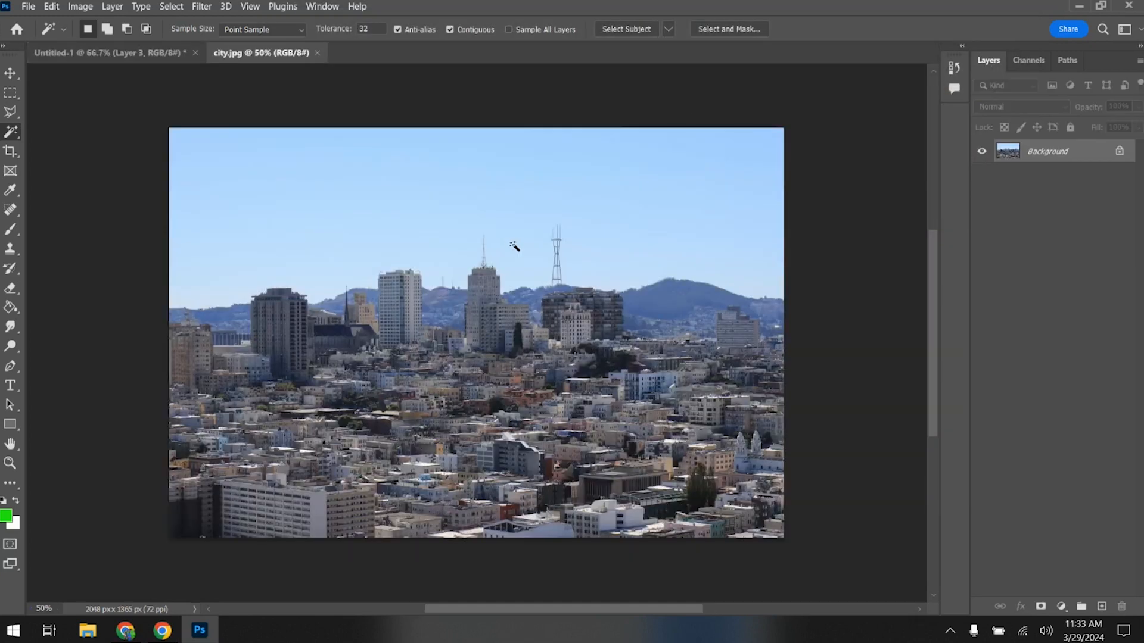
# Step: Copy the entire city photo and paste it into the sign document between the two green shape layers
pyautogui.hotkey('ctrl', 'a')
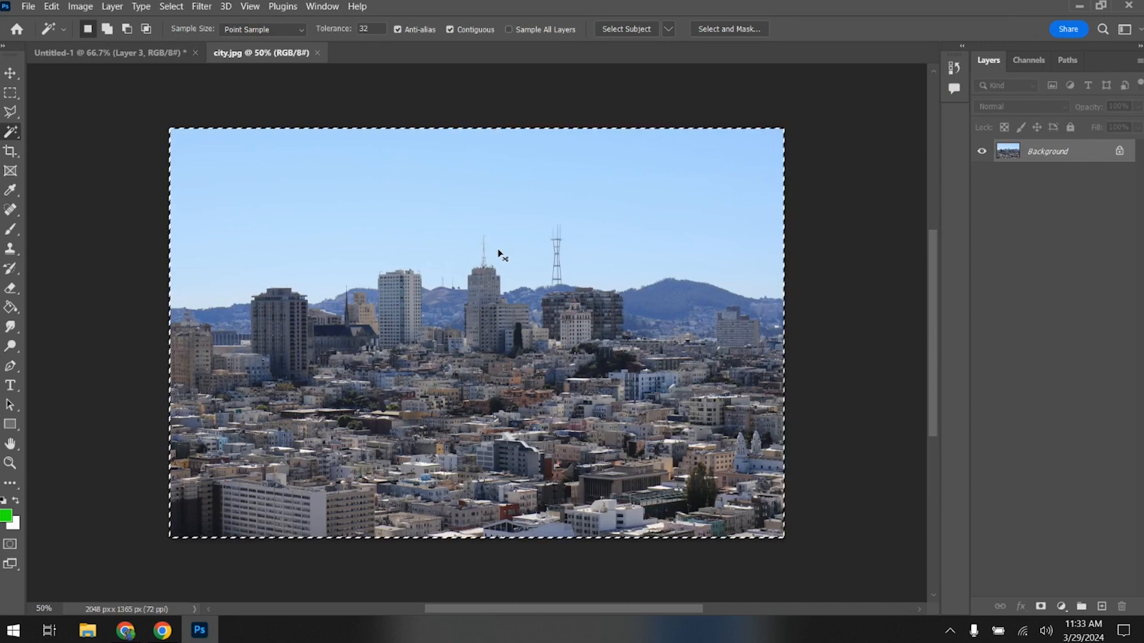
pyautogui.click(166, 53)
pyautogui.hotkey('ctrl', 'v')
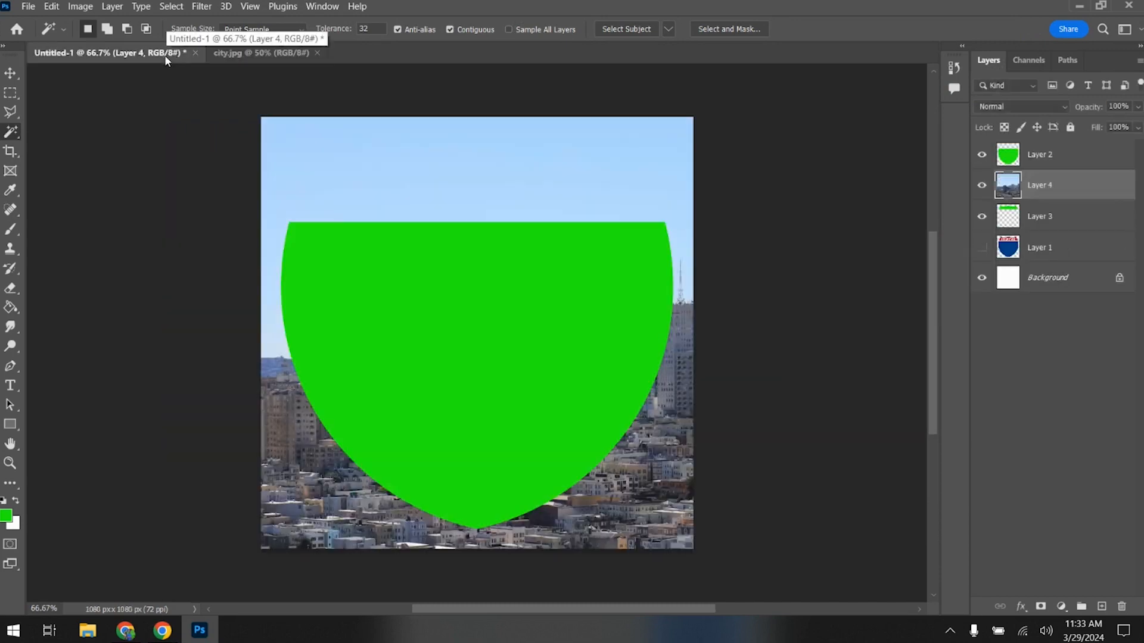
# Step: Scale down and reposition the city photo so it spans the canvas width with its lower edge at the shield's tip
pyautogui.hotkey('ctrl', 't')
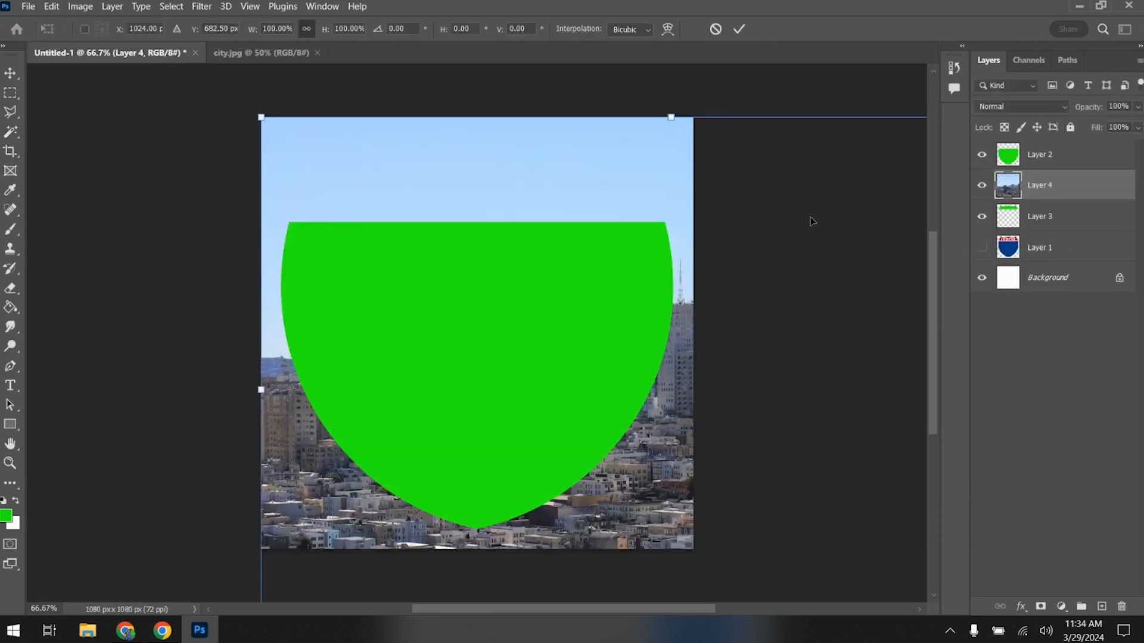
pyautogui.moveTo(665, 119); pyautogui.dragTo(668, 385)
pyautogui.moveTo(683, 443); pyautogui.dragTo(524, 231)
pyautogui.moveTo(476, 413); pyautogui.dragTo(477, 528)
pyautogui.moveTo(538, 232); pyautogui.dragTo(541, 163)
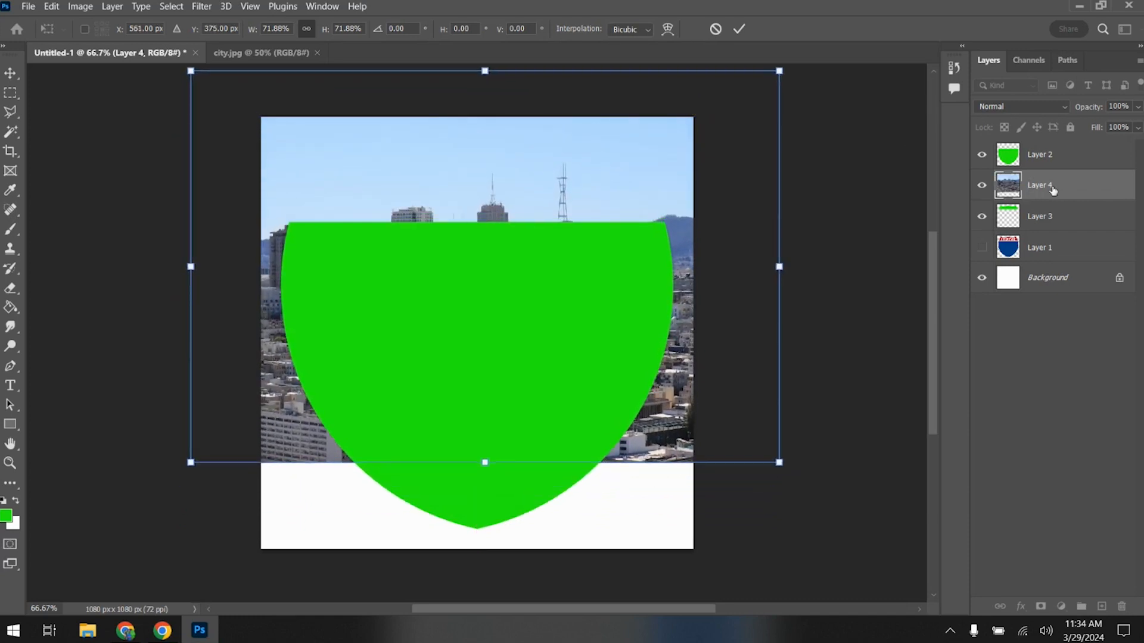
pyautogui.moveTo(486, 456); pyautogui.dragTo(485, 537)
pyautogui.moveTo(495, 460); pyautogui.dragTo(486, 392)
pyautogui.moveTo(477, 472); pyautogui.dragTo(476, 528)
pyautogui.press('Return')
pyautogui.press('w')
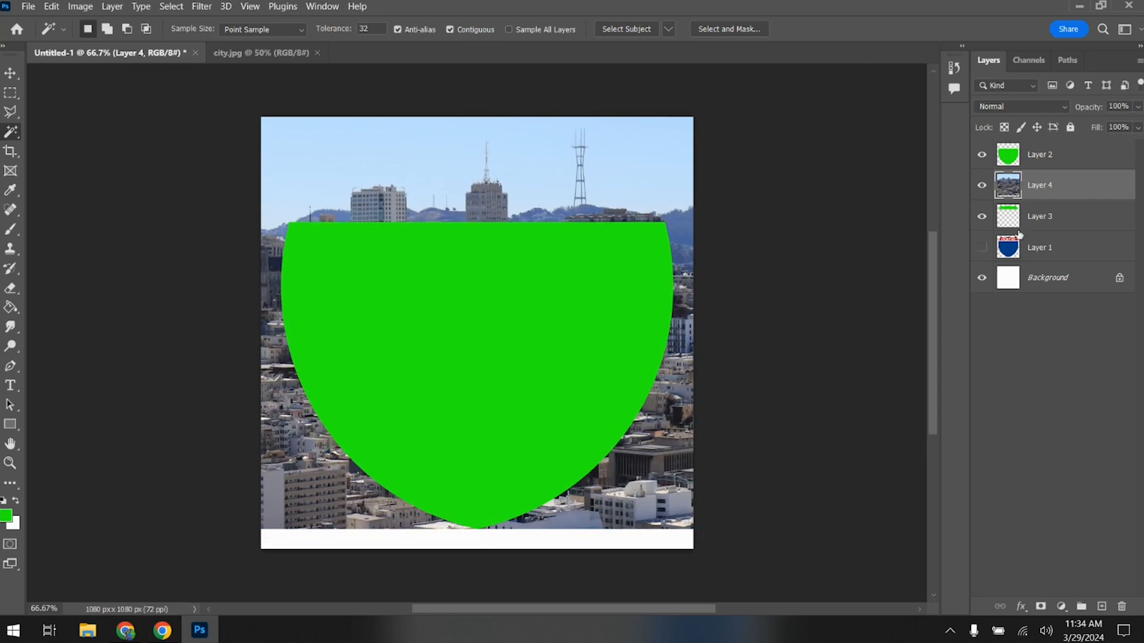
# Step: Move the upper green shape's layer above the others and select both green shapes together with the Magic Wand
pyautogui.click(1065, 158)
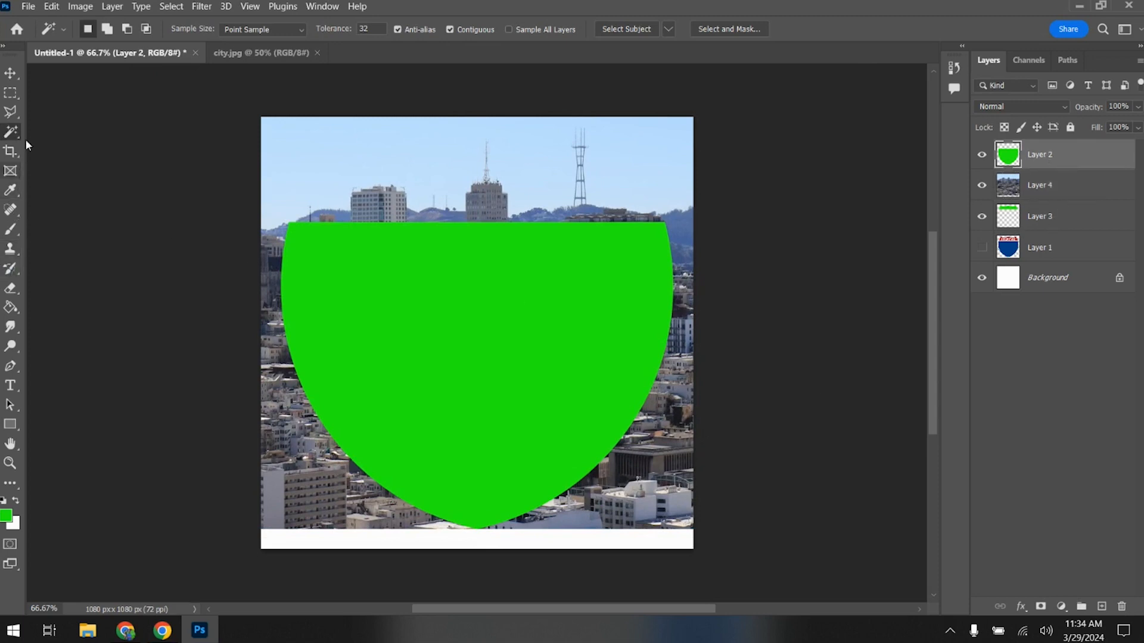
pyautogui.click(475, 314)
pyautogui.click(1046, 188)
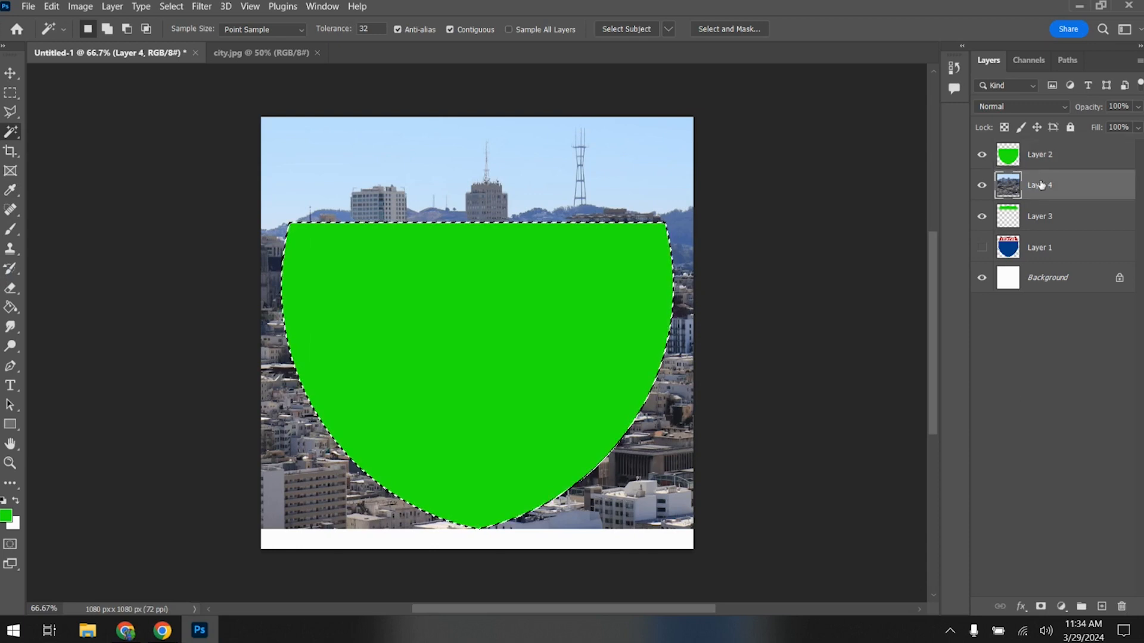
pyautogui.moveTo(1047, 224); pyautogui.dragTo(1058, 153)
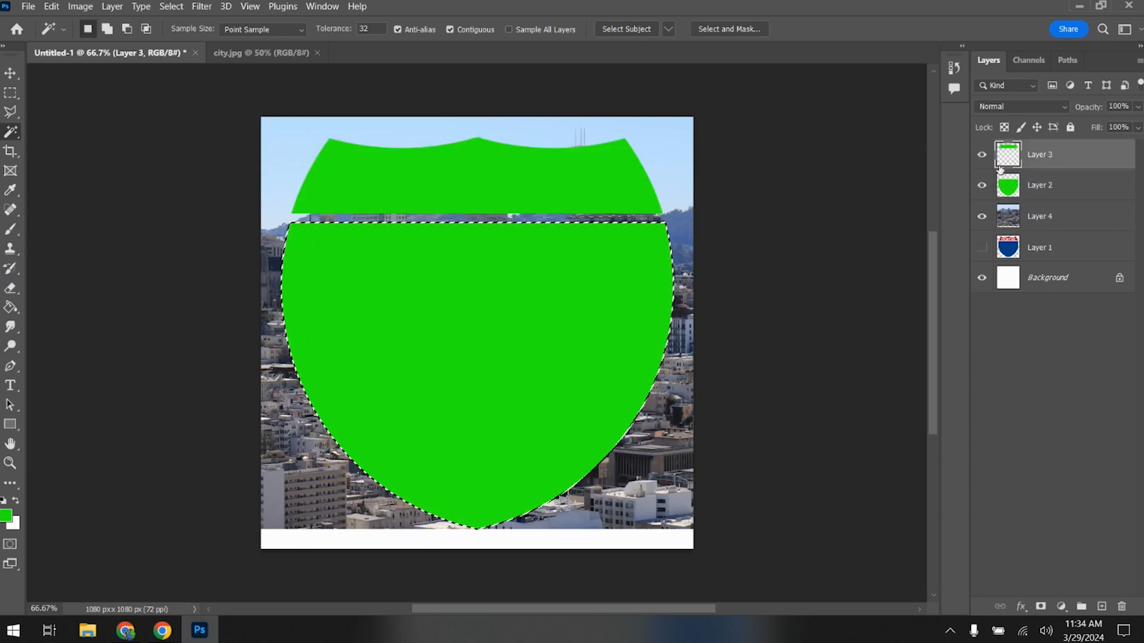
pyautogui.keyDown('shift'); pyautogui.click(554, 184); pyautogui.keyUp('shift')
# Step: Hide both green shape layers and mask the city photo layer to the combined shield selection
pyautogui.click(1036, 230)
pyautogui.click(982, 185)
pyautogui.click(982, 156)
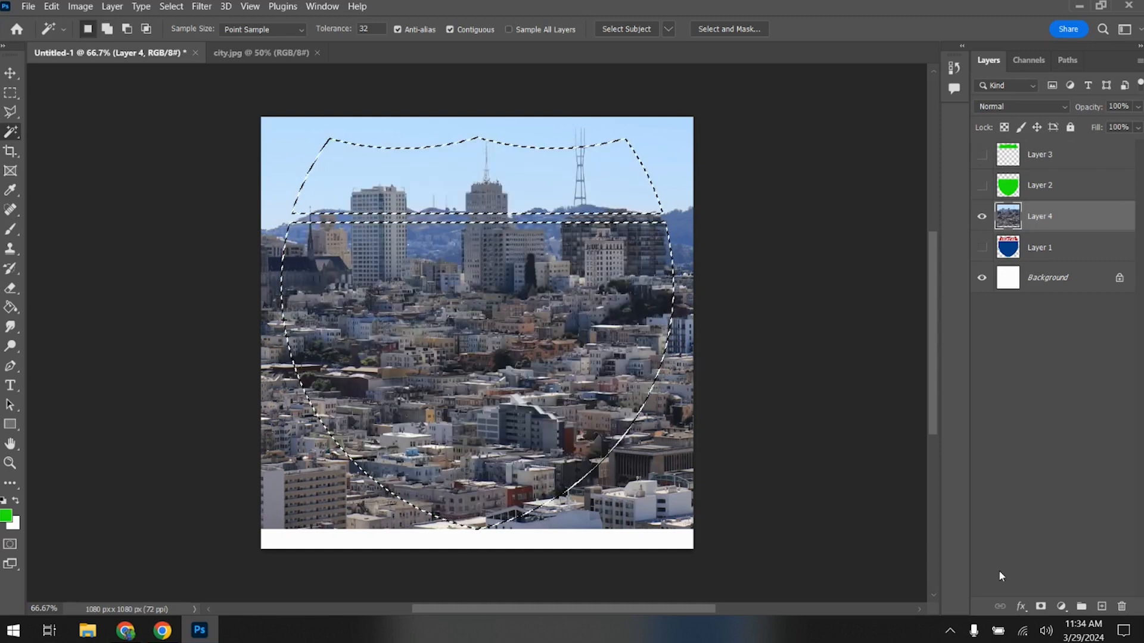
pyautogui.click(1040, 607)
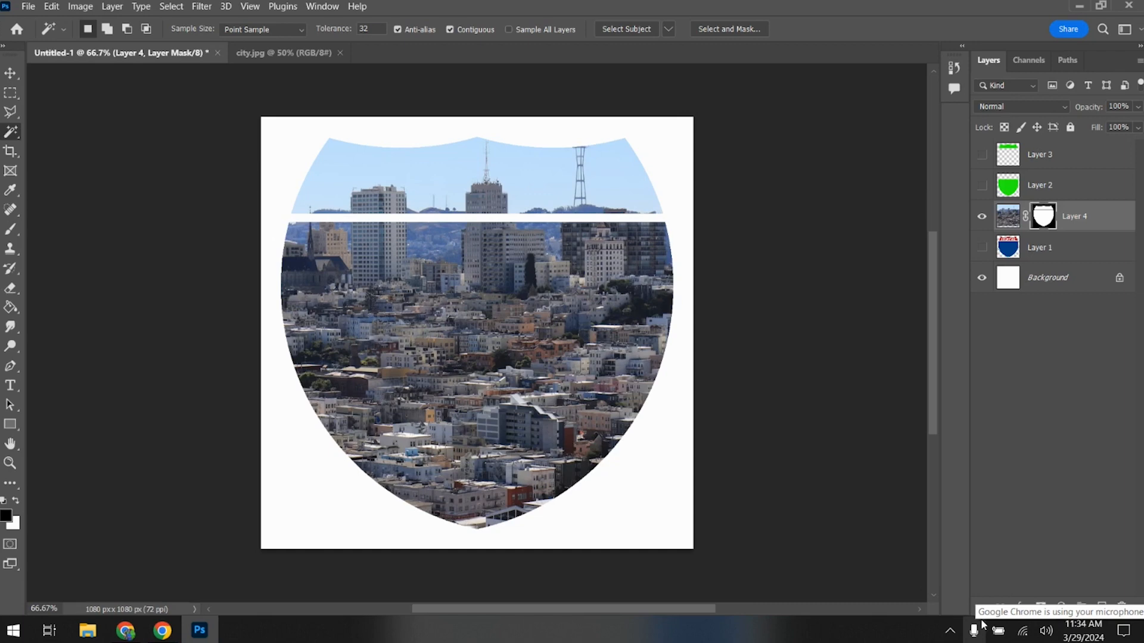
# Step: Show the shield's upper shape and fill it with red f60e39 using the Paint Bucket
pyautogui.click(1040, 160)
pyautogui.click(982, 155)
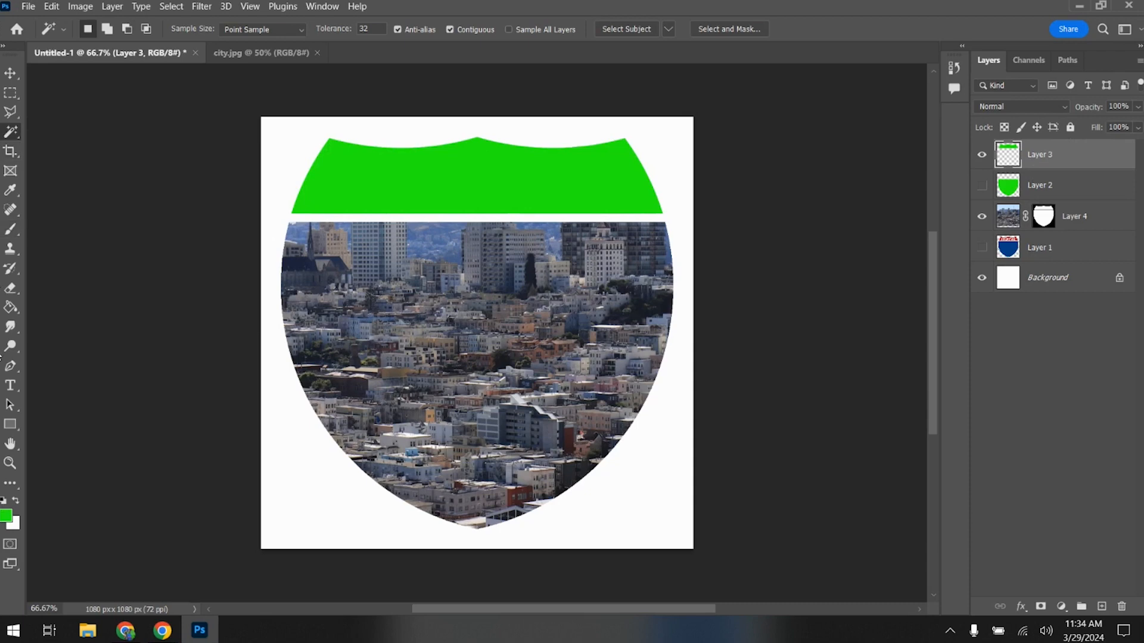
pyautogui.click(10, 310)
pyautogui.click(6, 516)
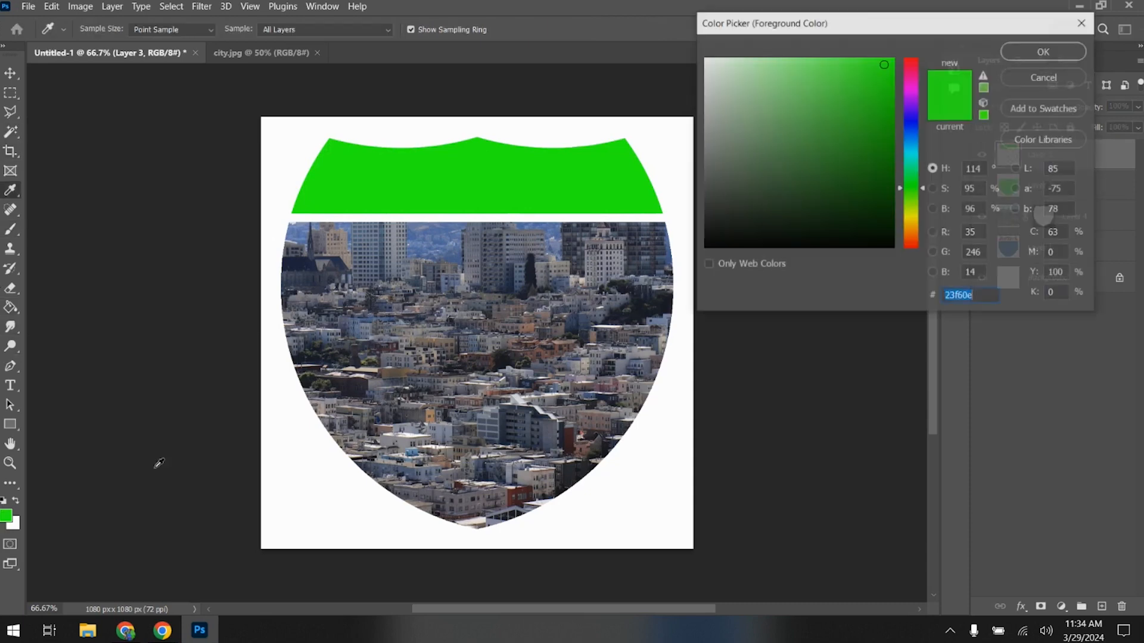
pyautogui.click(915, 65)
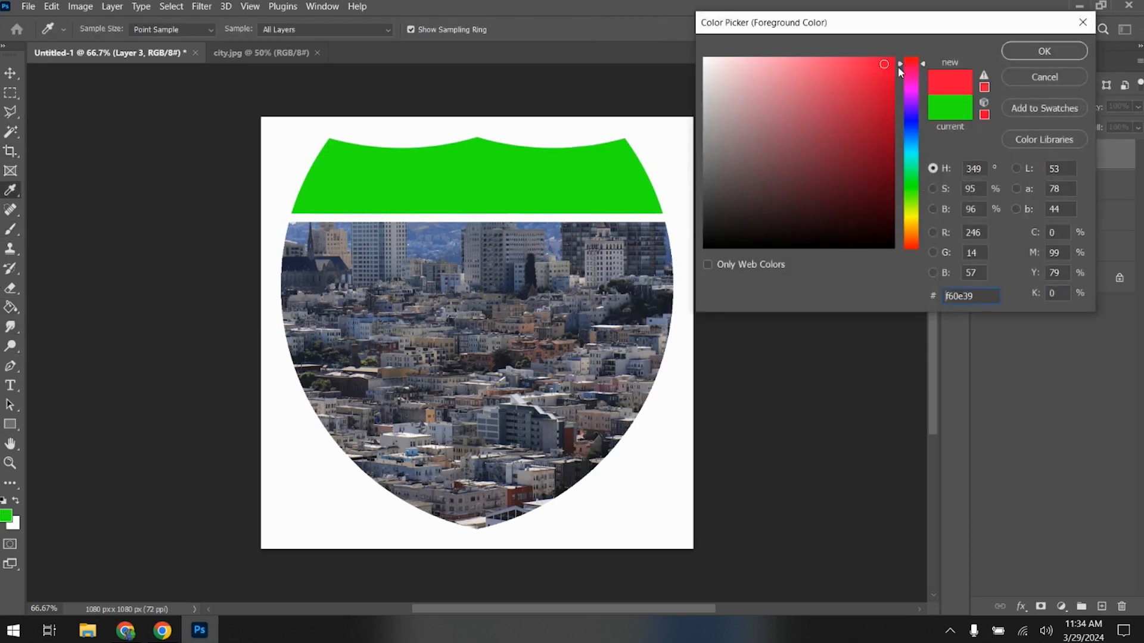
pyautogui.click(1007, 50)
pyautogui.click(429, 173)
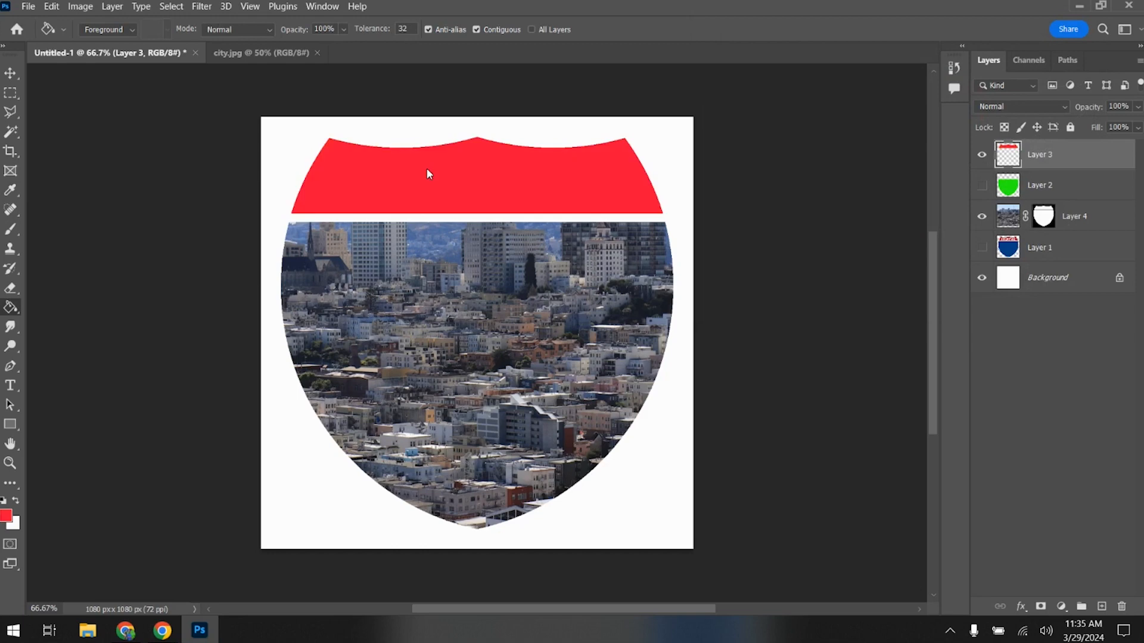
# Step: Show the shield's lower shape and fill it with blue 1535f4 using the Paint Bucket
pyautogui.click(1034, 188)
pyautogui.click(982, 185)
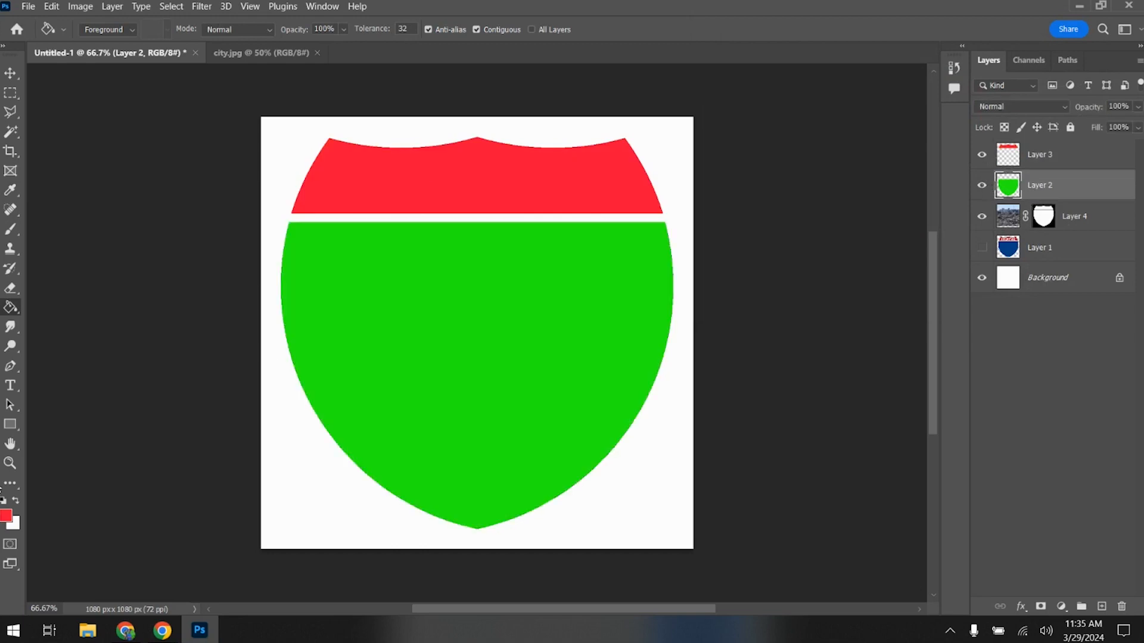
pyautogui.click(7, 516)
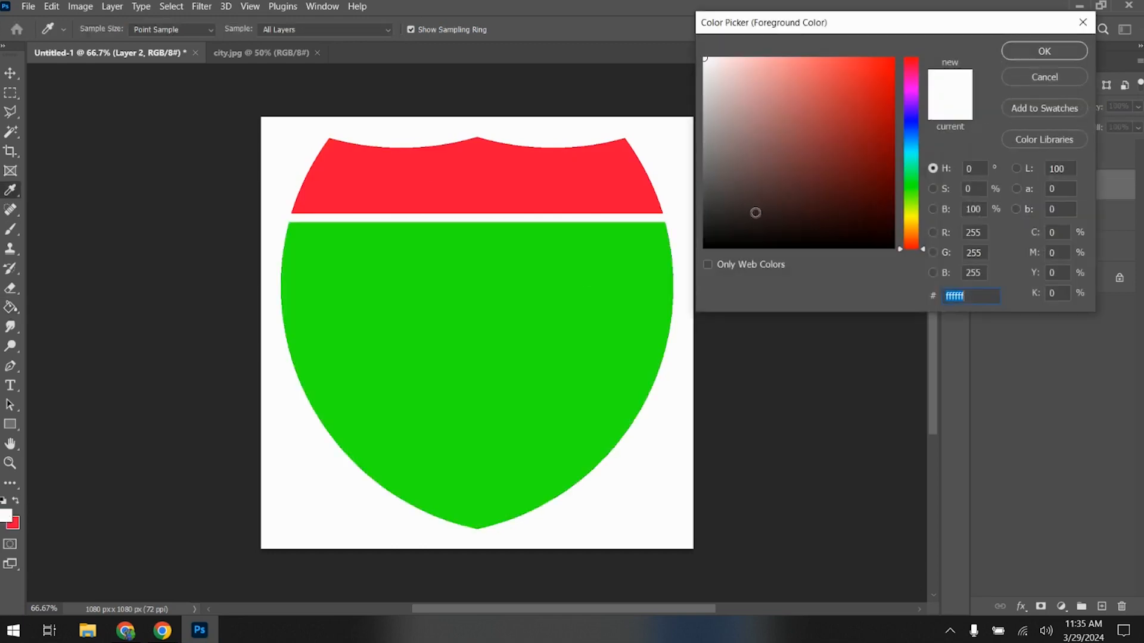
pyautogui.click(900, 125)
pyautogui.click(878, 65)
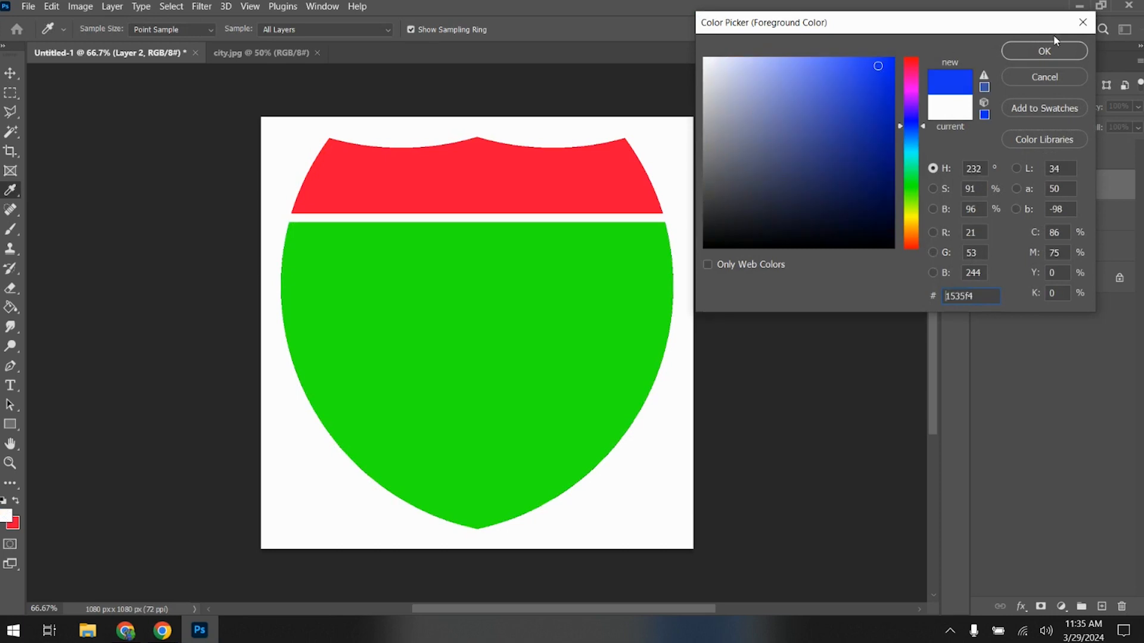
pyautogui.click(1049, 51)
pyautogui.click(397, 327)
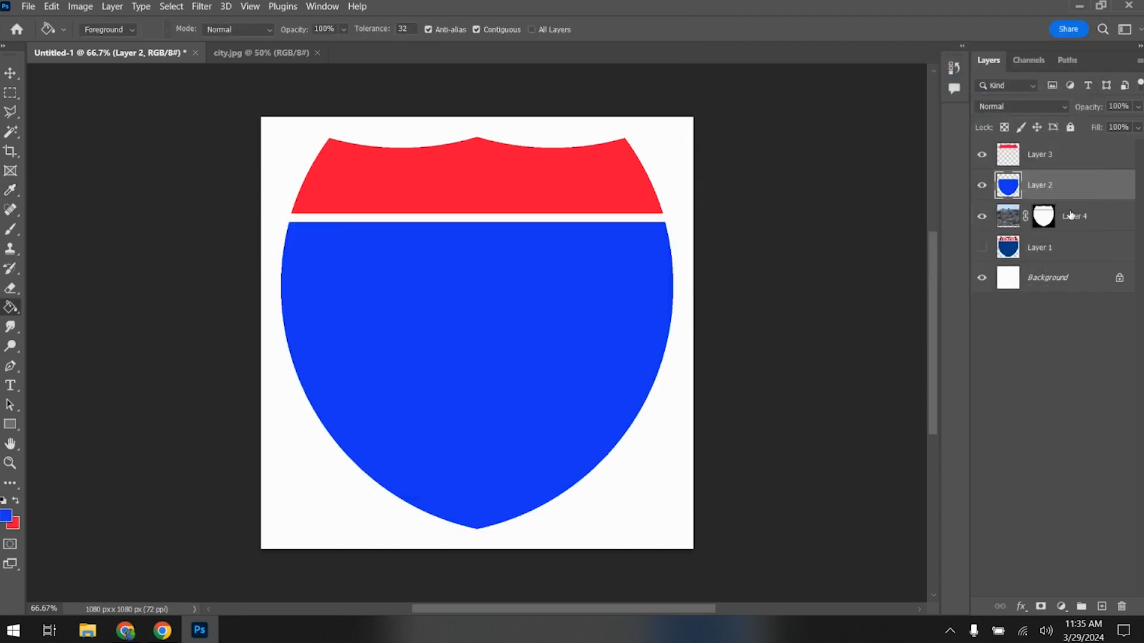
# Step: Set the blending mode of both the blue lower shape and the red upper shape to Multiply
pyautogui.click(1051, 107)
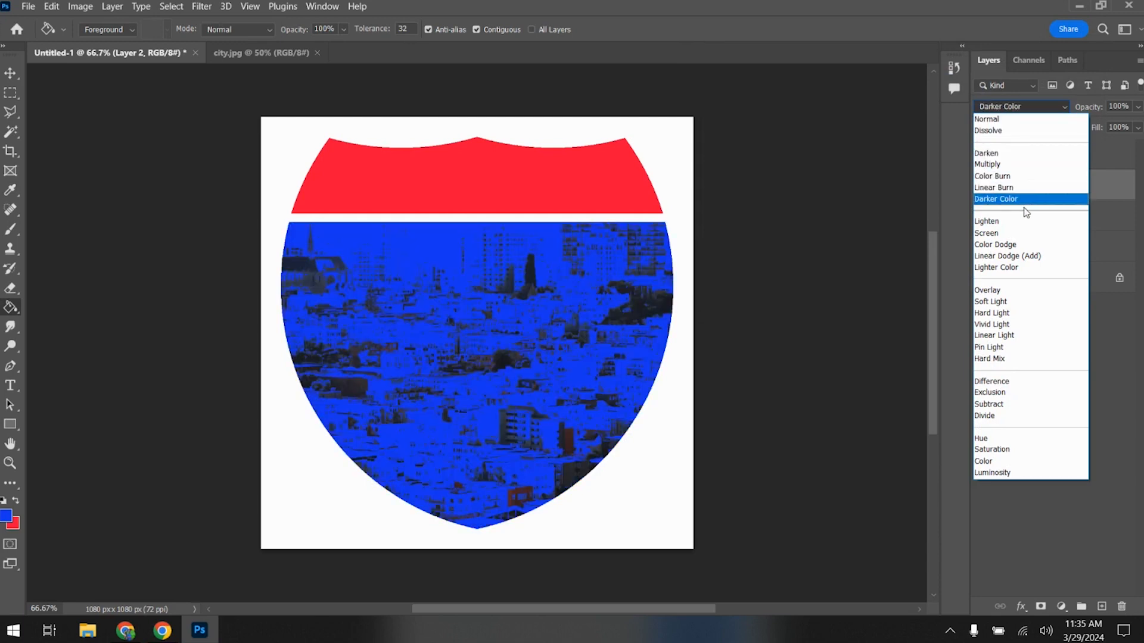
pyautogui.click(1011, 165)
pyautogui.click(1036, 154)
pyautogui.click(1020, 102)
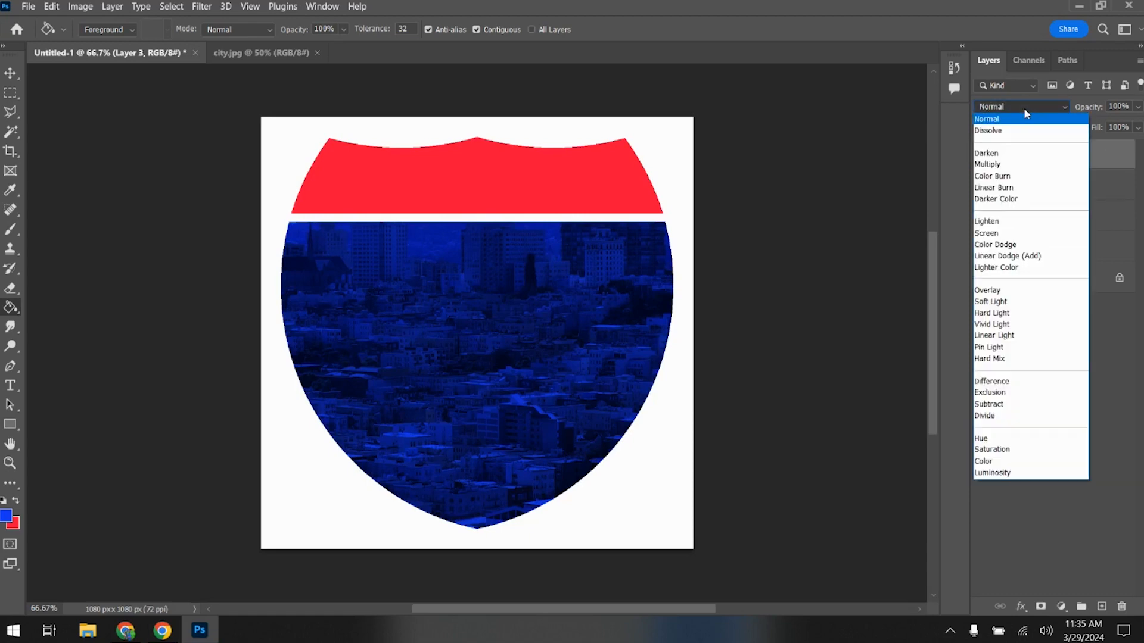
pyautogui.click(1010, 164)
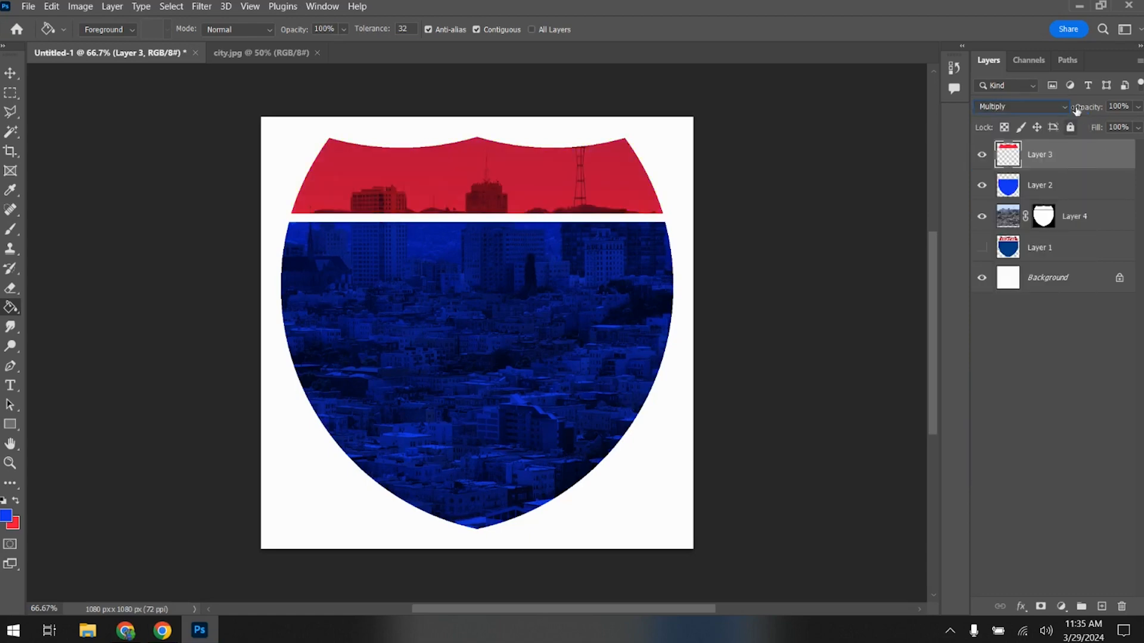
# Step: Lower the Fill of both the red upper shape layer and the blue lower shape layer to 68%
pyautogui.click(1139, 128)
pyautogui.click(1116, 146)
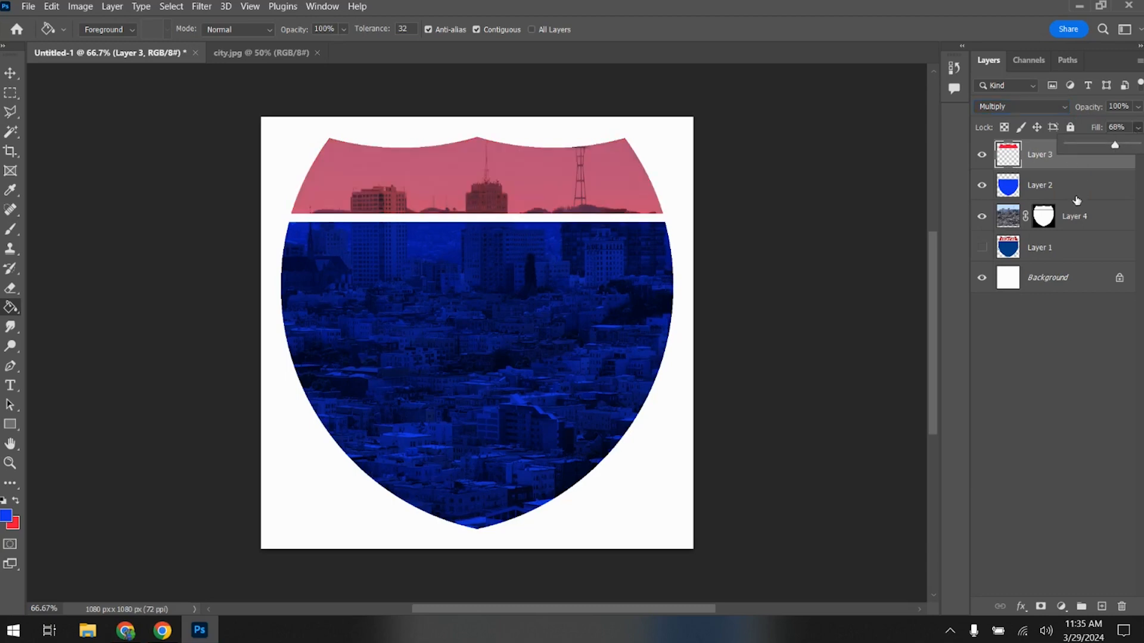
pyautogui.click(1077, 198)
pyautogui.click(1137, 133)
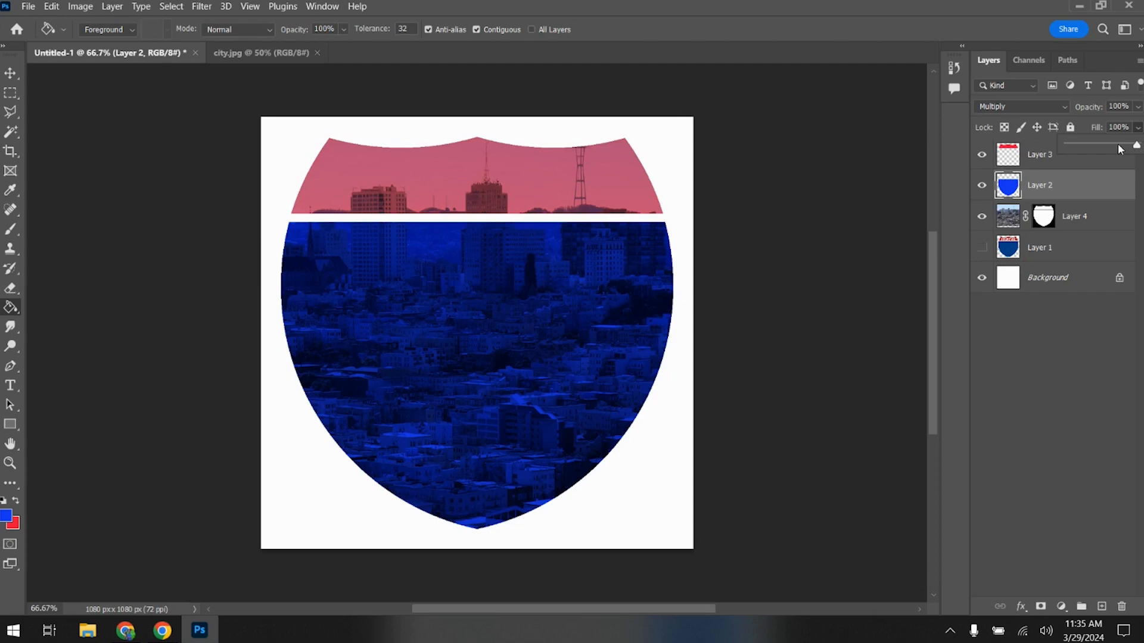
pyautogui.click(1118, 145)
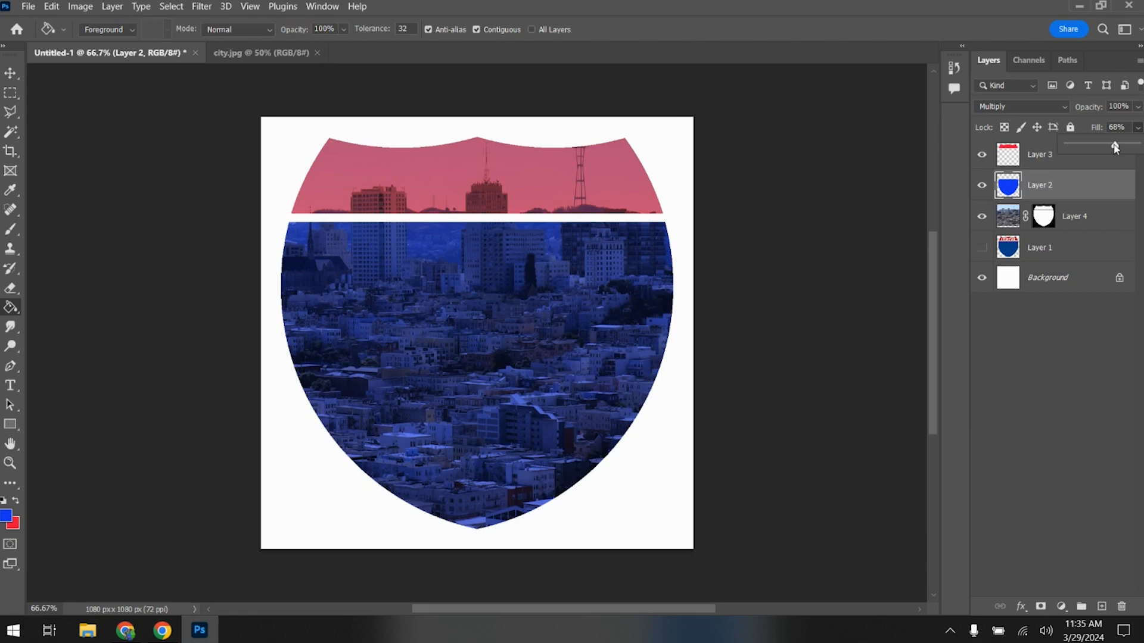
# Step: Add a Stroke layer style in red f80819 around the shield's blue lower shape
pyautogui.doubleClick(1072, 189)
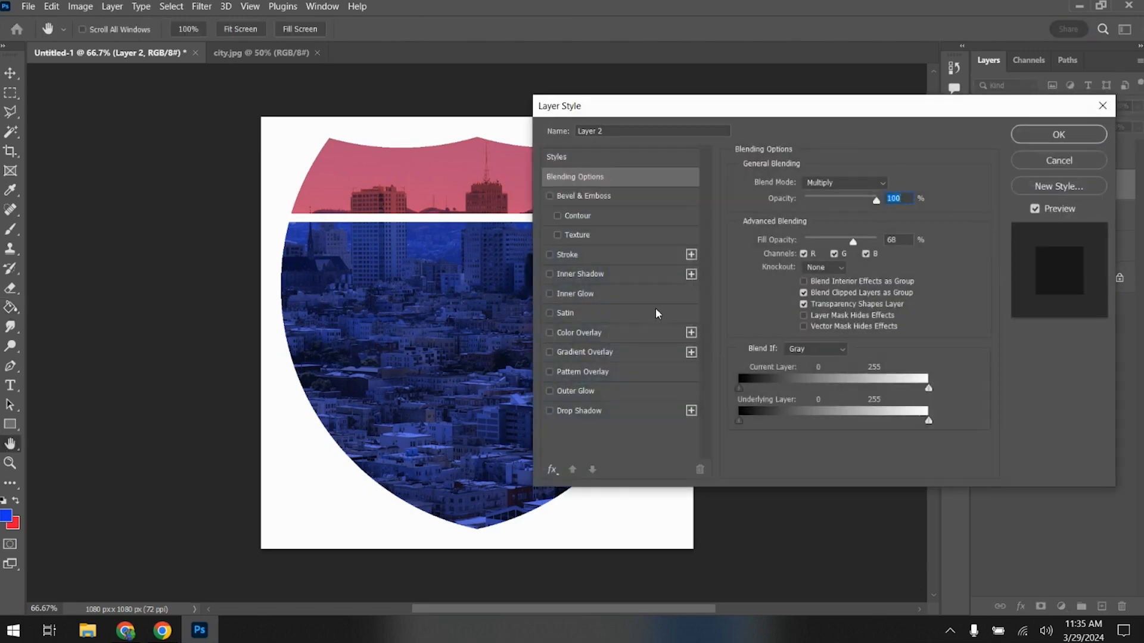
pyautogui.click(549, 254)
pyautogui.click(569, 255)
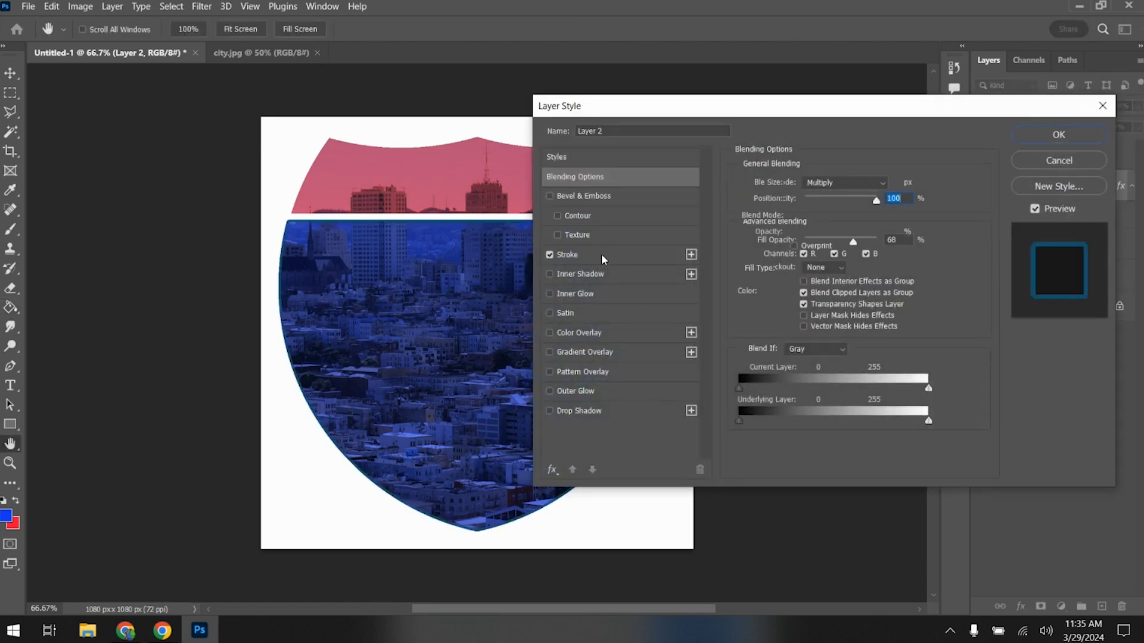
pyautogui.click(773, 291)
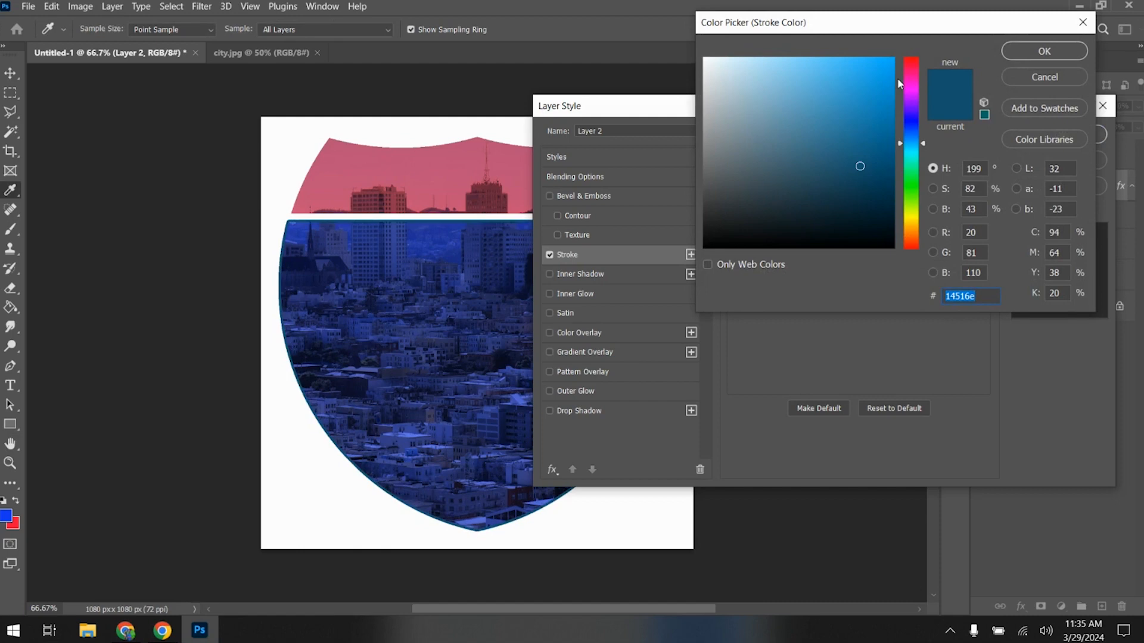
pyautogui.click(911, 62)
pyautogui.click(889, 62)
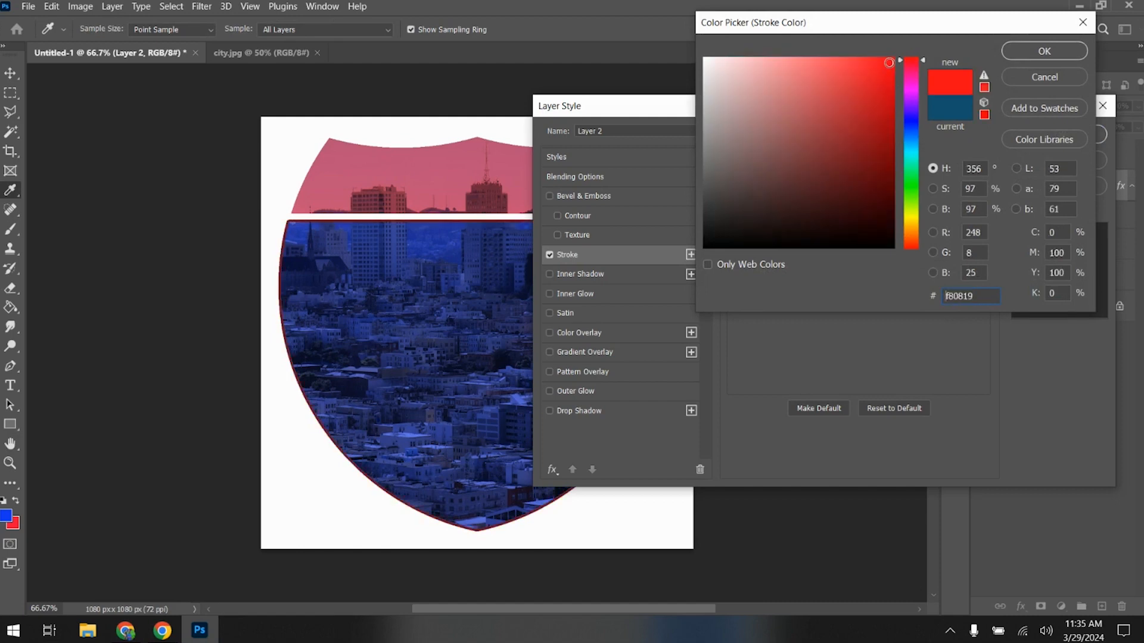
pyautogui.click(1030, 52)
pyautogui.click(1099, 134)
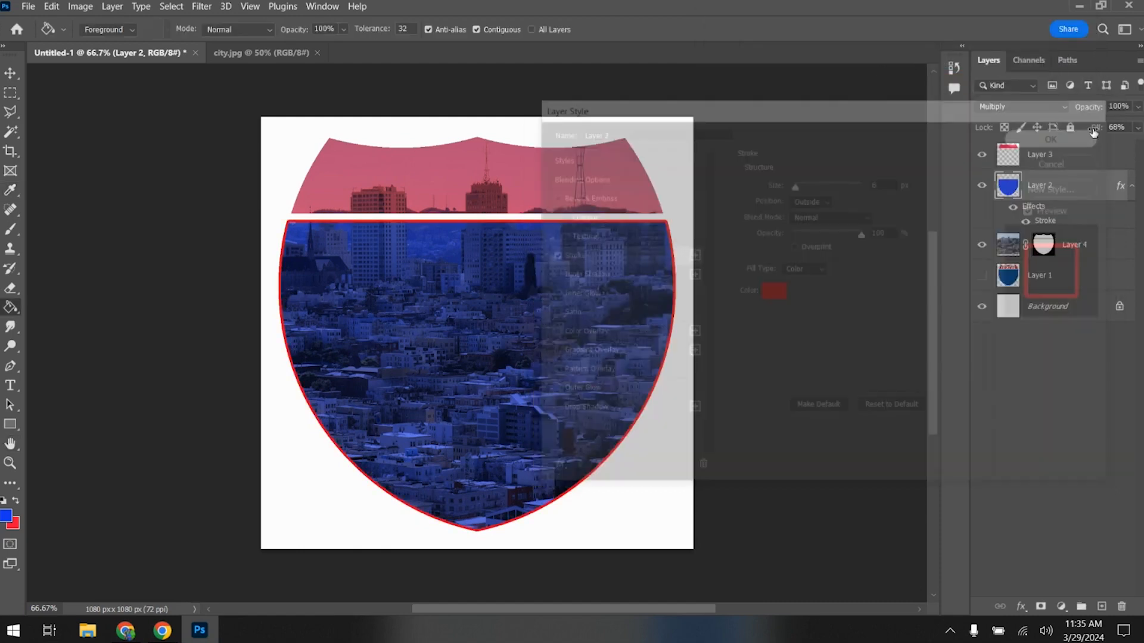
# Step: Add a Stroke layer style in bright blue around the shield's red upper shape
pyautogui.click(1056, 156)
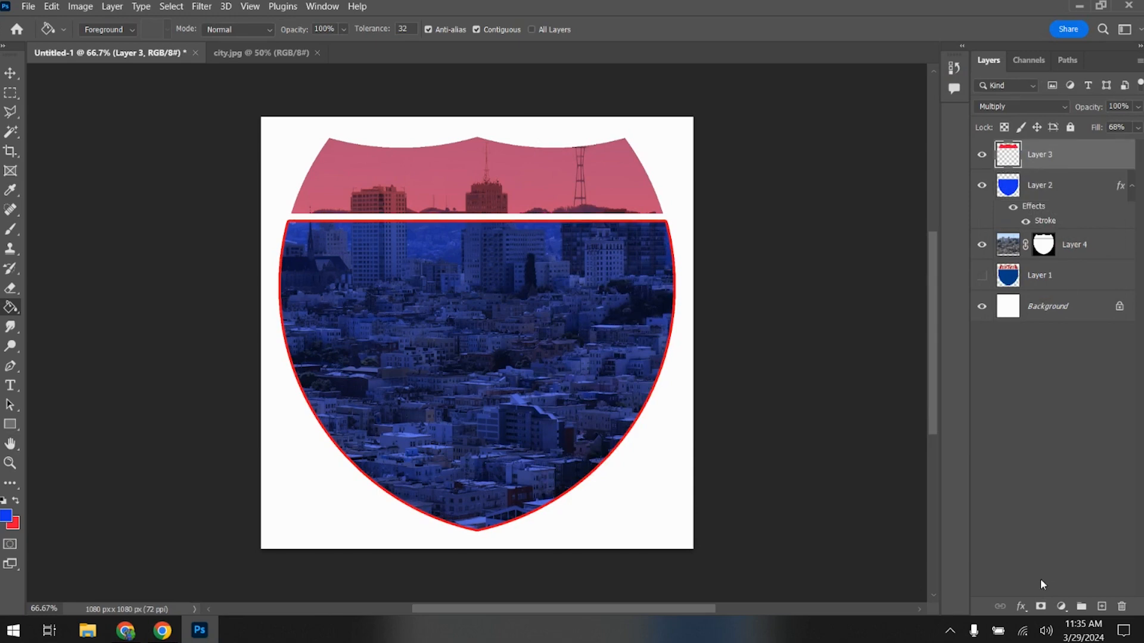
pyautogui.doubleClick(1074, 160)
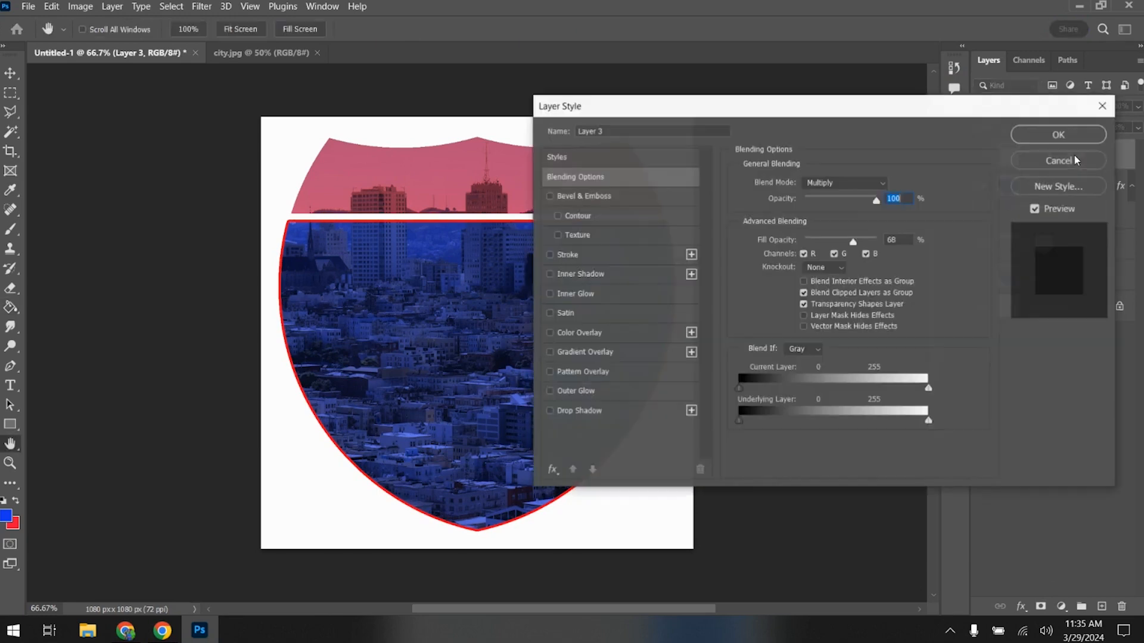
pyautogui.click(550, 255)
pyautogui.click(567, 254)
pyautogui.click(772, 292)
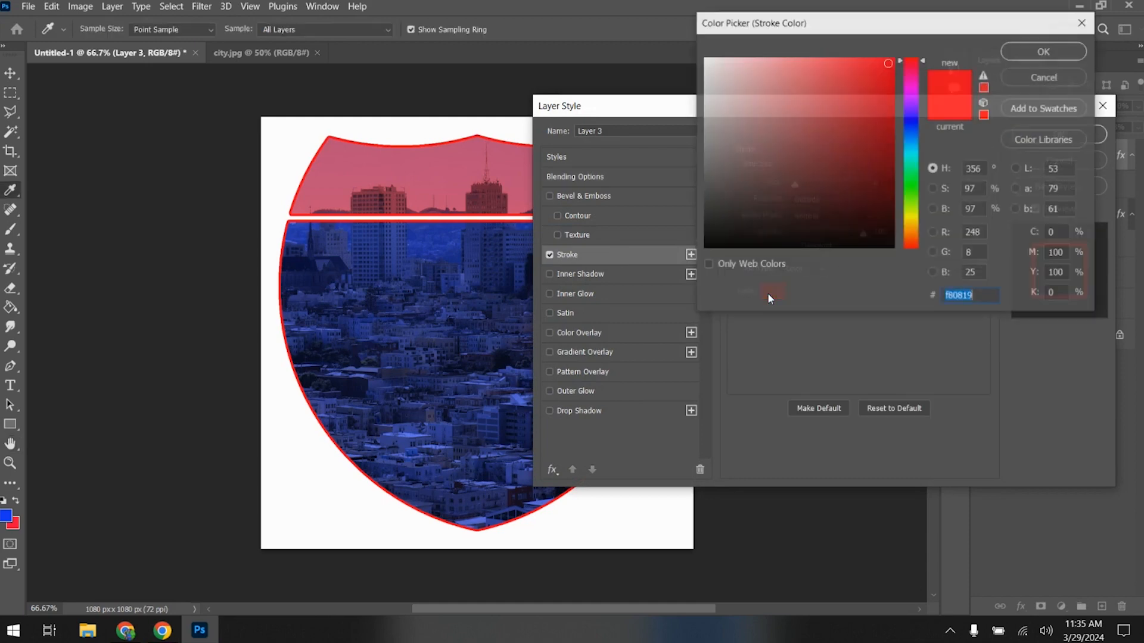
pyautogui.click(908, 127)
pyautogui.click(1025, 56)
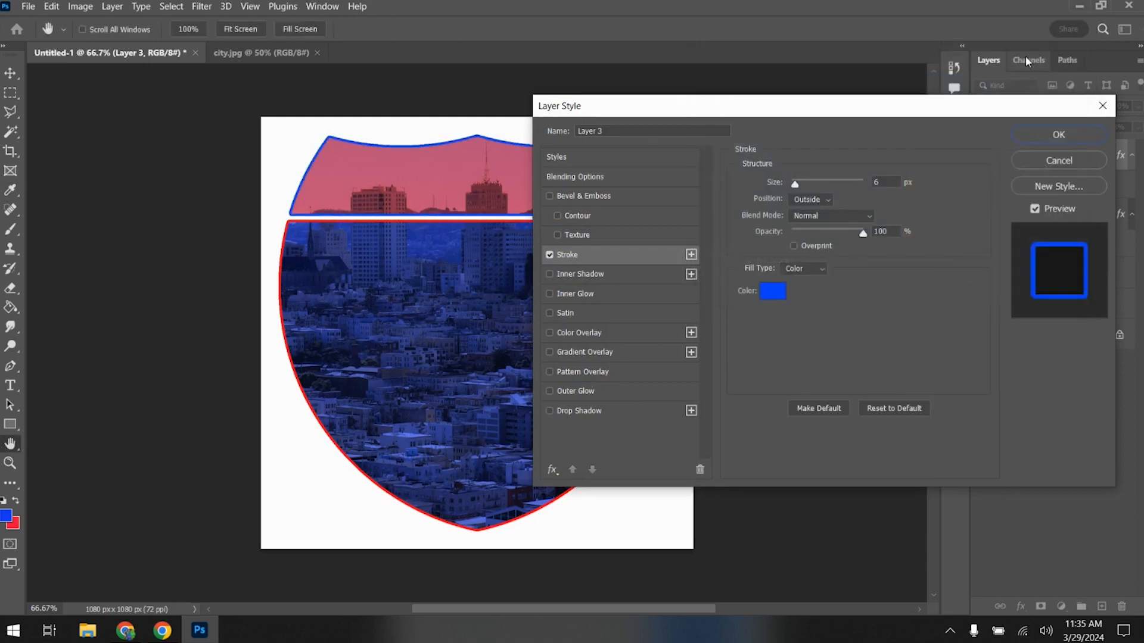
pyautogui.click(1051, 136)
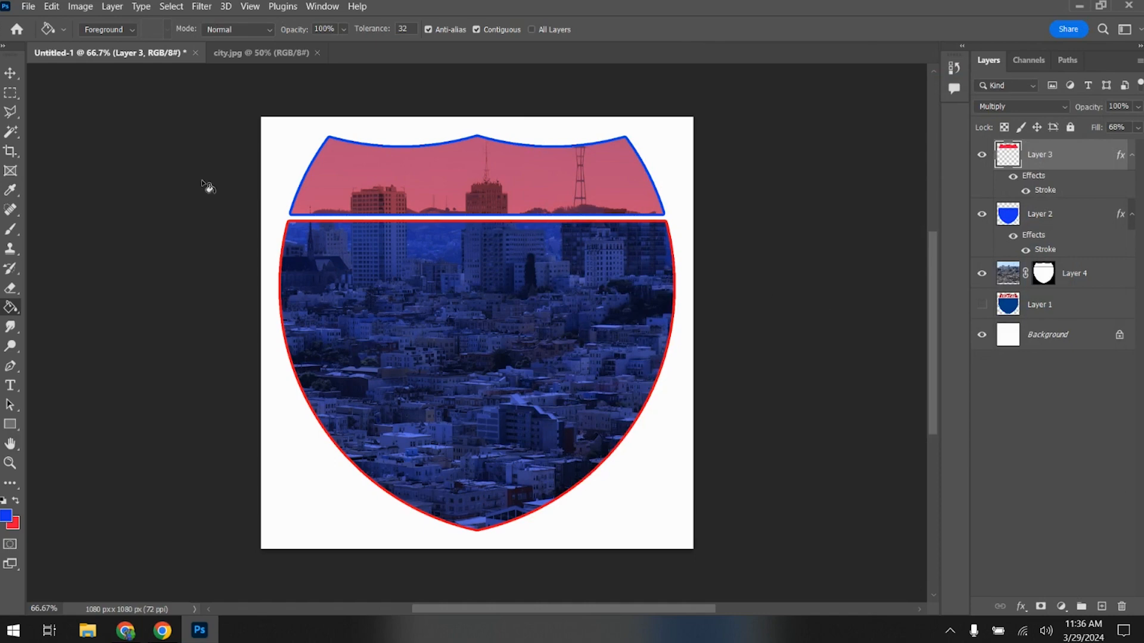
# Step: Close the city.jpg document and open the image "sushi got nothing on me" from the desktop
pyautogui.click(310, 53)
pyautogui.click(317, 53)
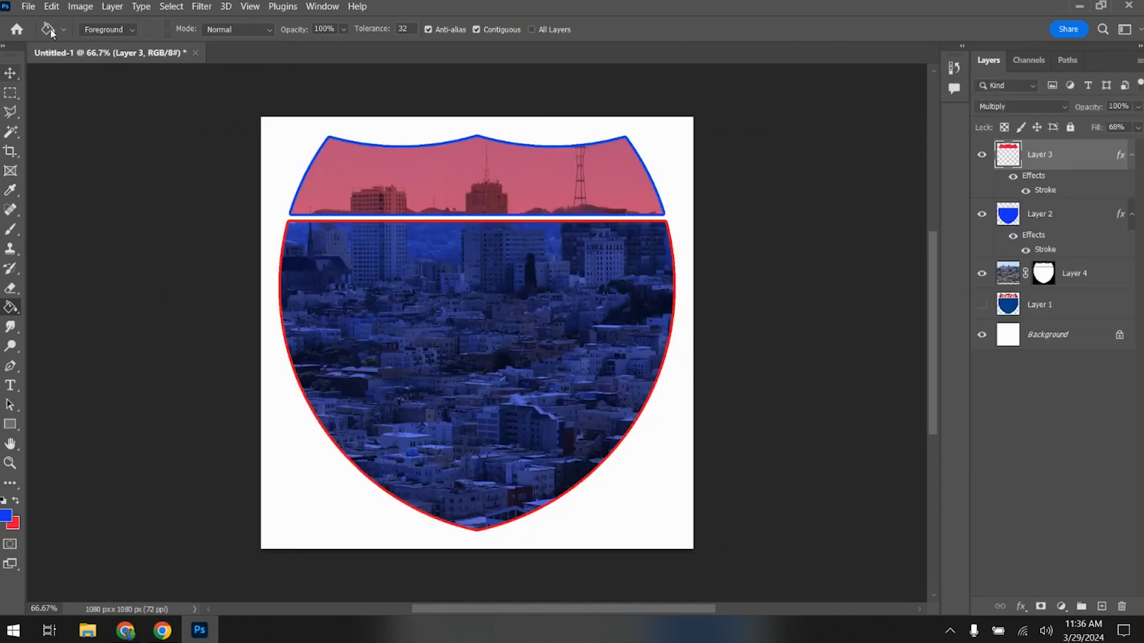
pyautogui.click(32, 6)
pyautogui.click(36, 34)
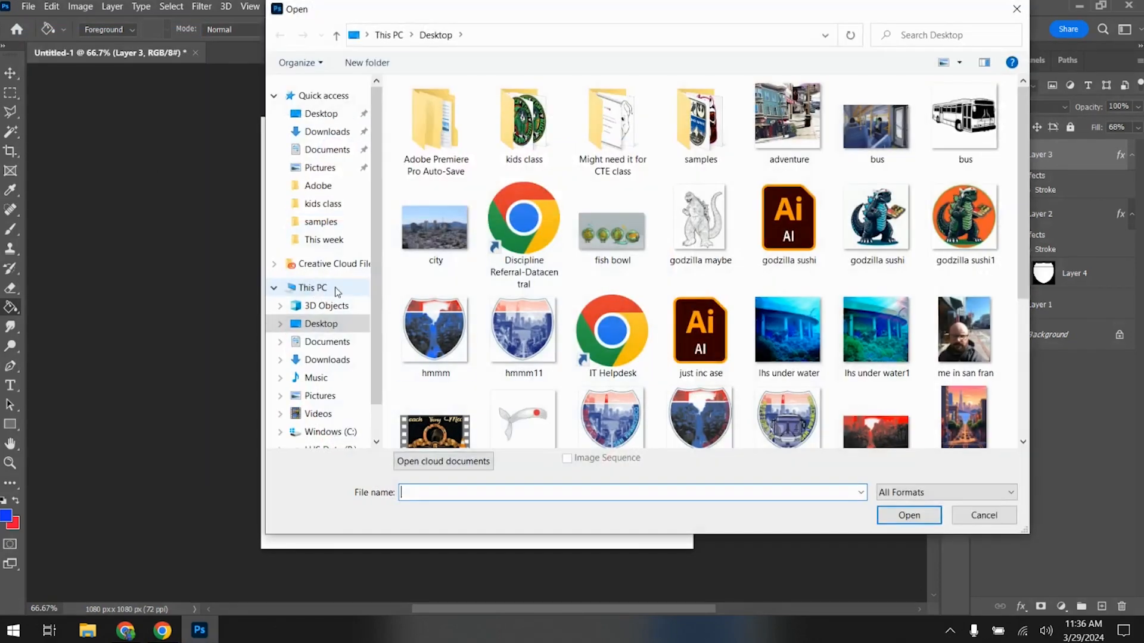
pyautogui.scroll(-3, 894, 251)
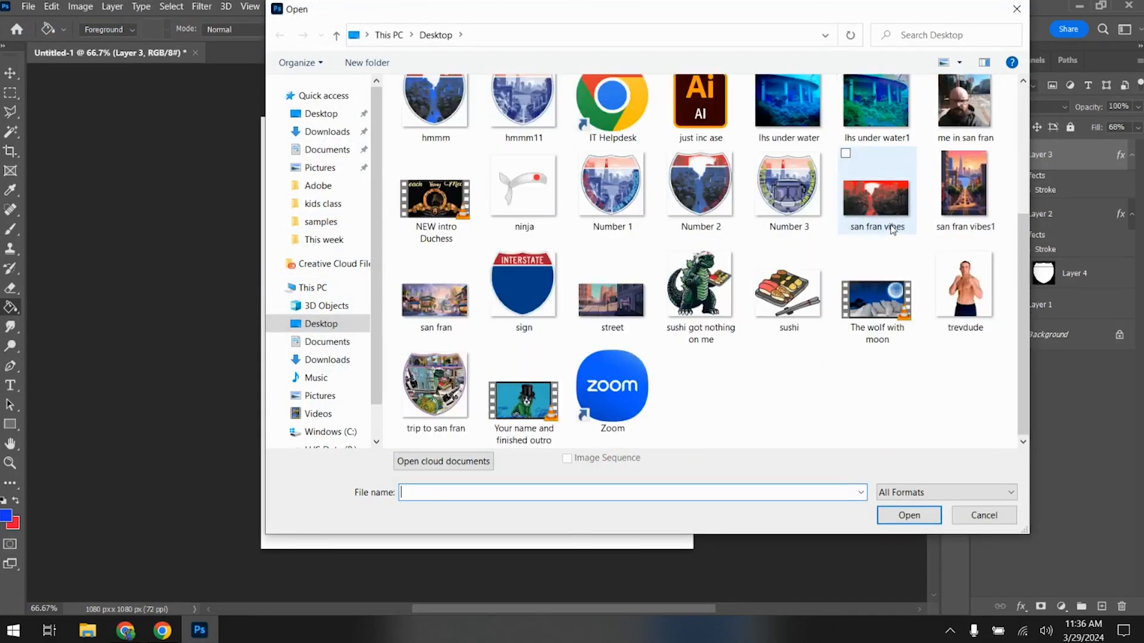
pyautogui.click(700, 286)
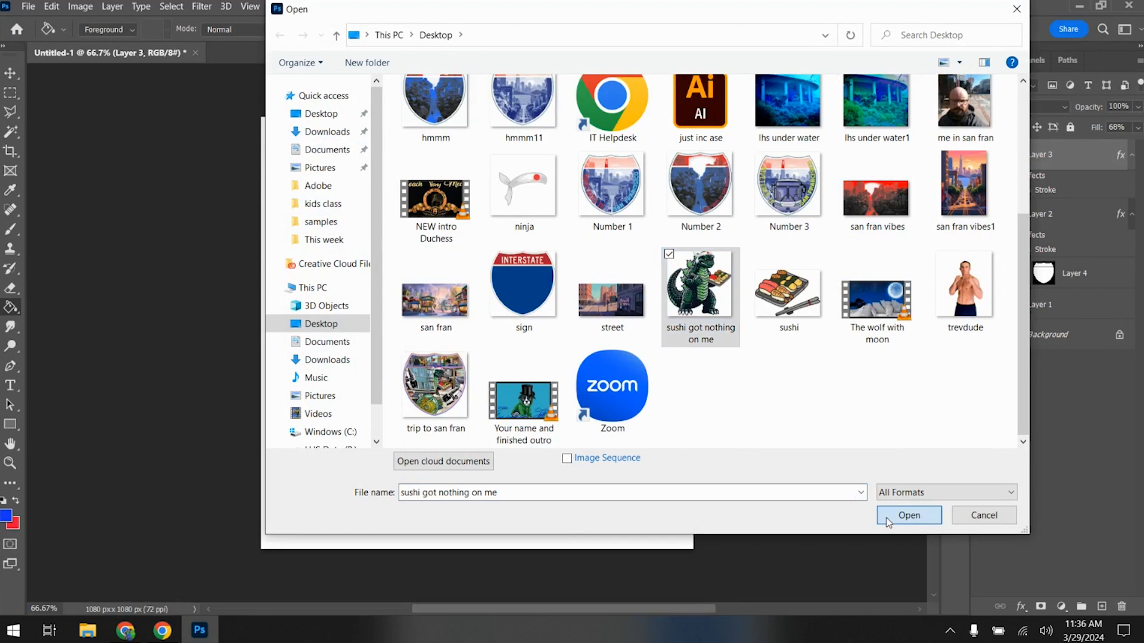
pyautogui.click(890, 516)
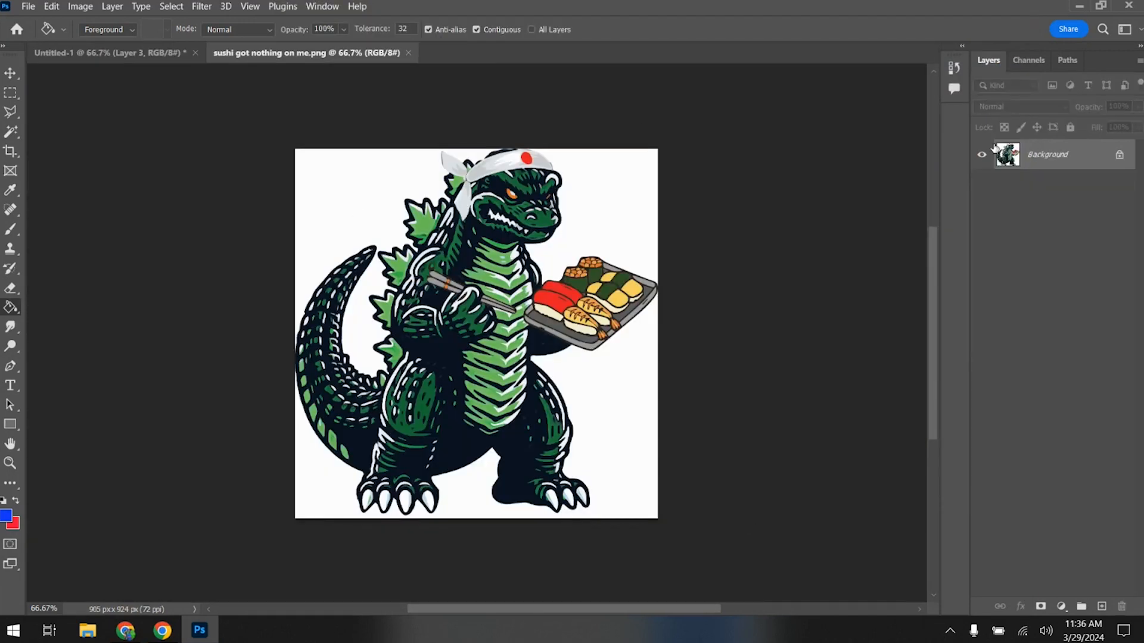
# Step: Unlock the monster image's background layer and delete the white areas around the monster with the Magic Wand
pyautogui.click(1120, 155)
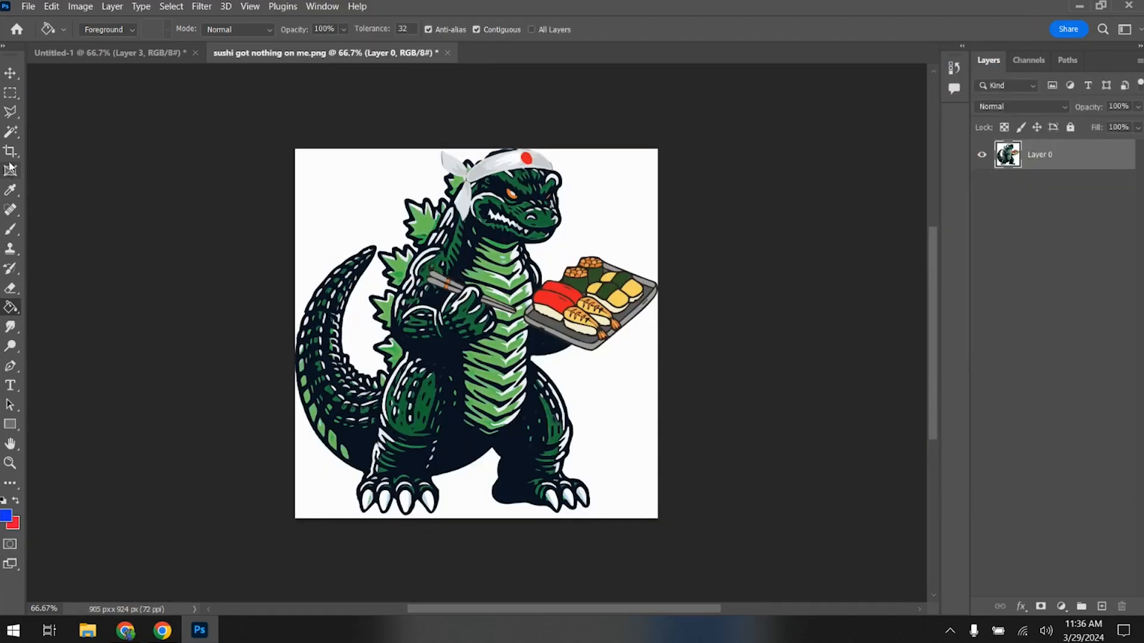
pyautogui.click(11, 131)
pyautogui.click(381, 191)
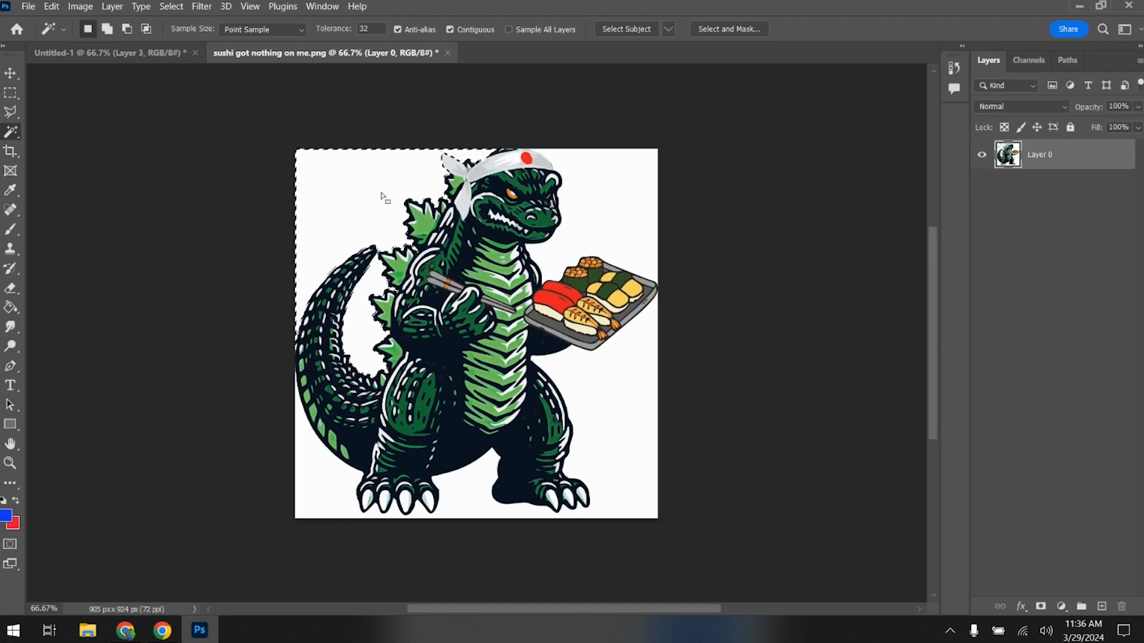
pyautogui.press('Delete')
pyautogui.click(597, 181)
pyautogui.press('Delete')
pyautogui.click(638, 411)
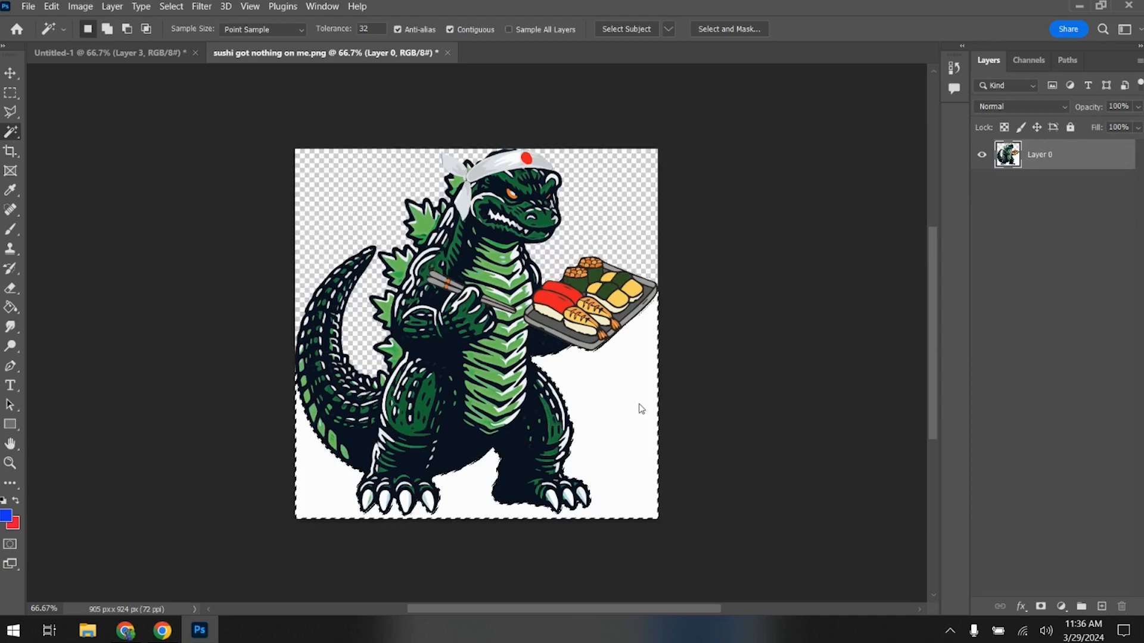
pyautogui.press('Delete')
# Step: Copy the whole monster cutout and paste it into the Untitled-1 document as a new layer above the shield
pyautogui.hotkey('ctrl', 'd')
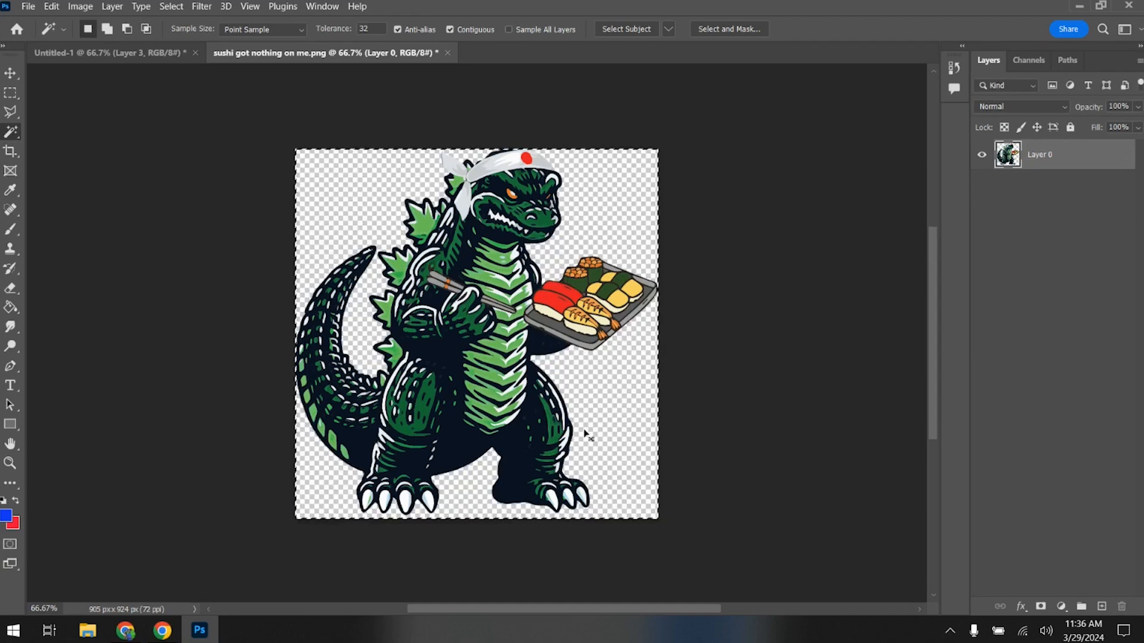
pyautogui.click(119, 60)
pyautogui.hotkey('ctrl', 'v')
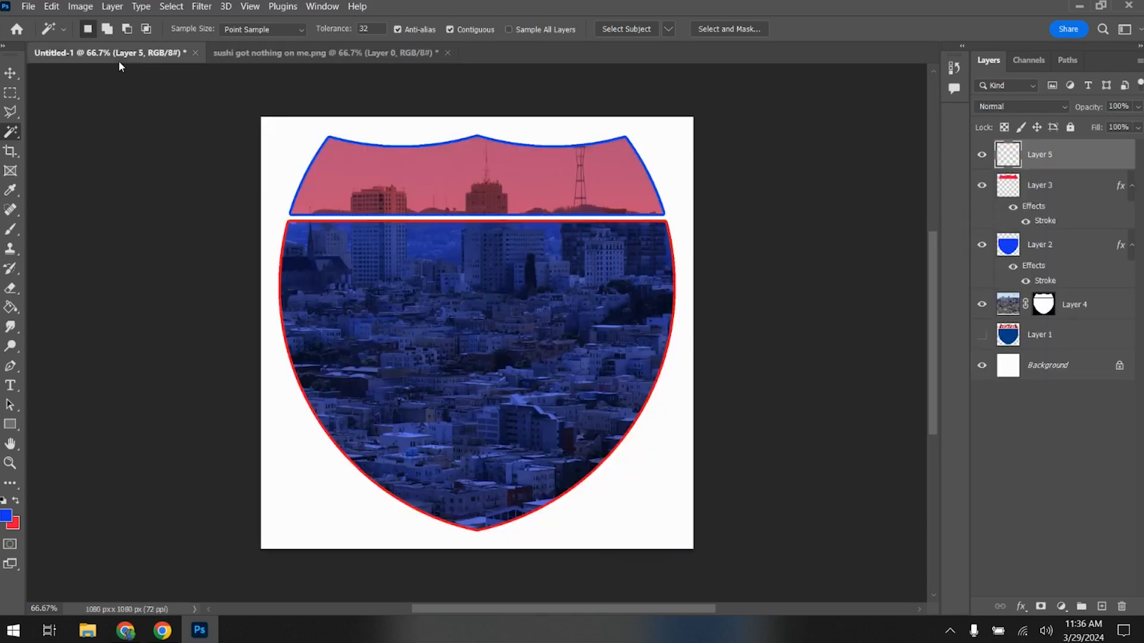
# Step: Scale the pasted monster down slightly with Free Transform and centre it over the shield
pyautogui.hotkey('ctrl', 't')
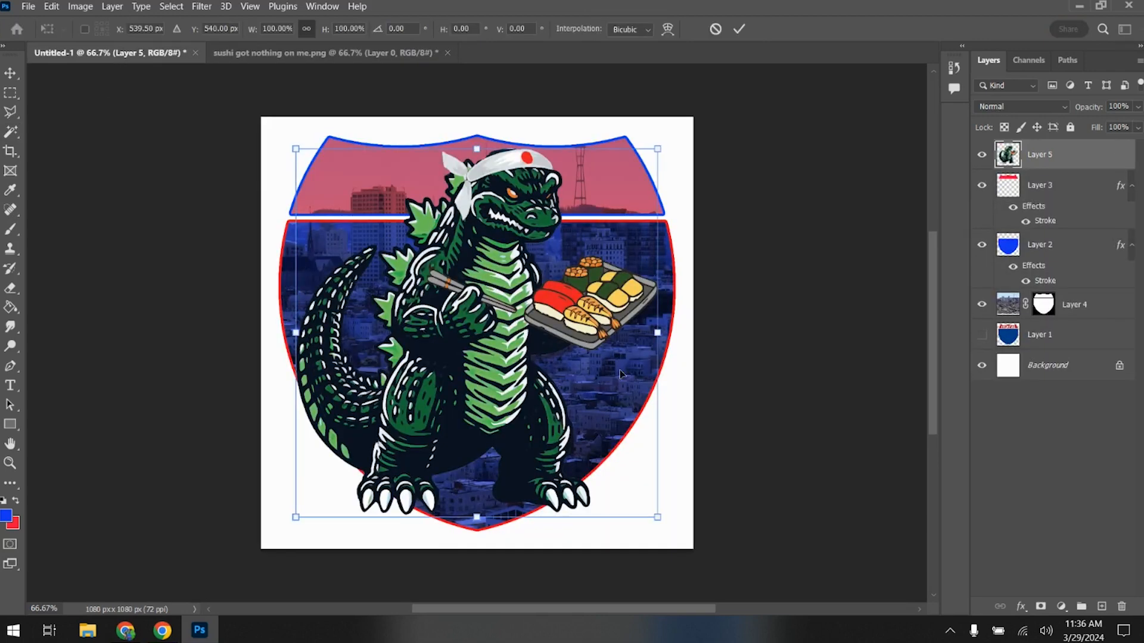
pyautogui.moveTo(656, 516); pyautogui.dragTo(642, 503)
pyautogui.moveTo(459, 419); pyautogui.dragTo(471, 414)
pyautogui.press('Return')
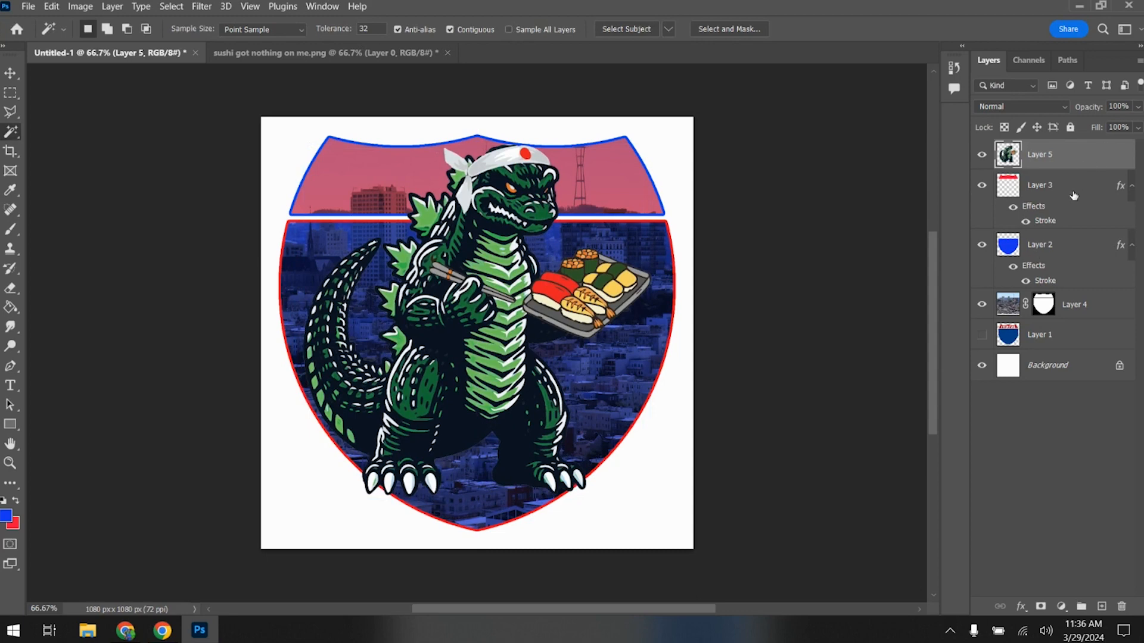
# Step: Select the shield's red upper and blue lower shapes together and use that selection as a layer mask on the monster layer
pyautogui.click(1116, 180)
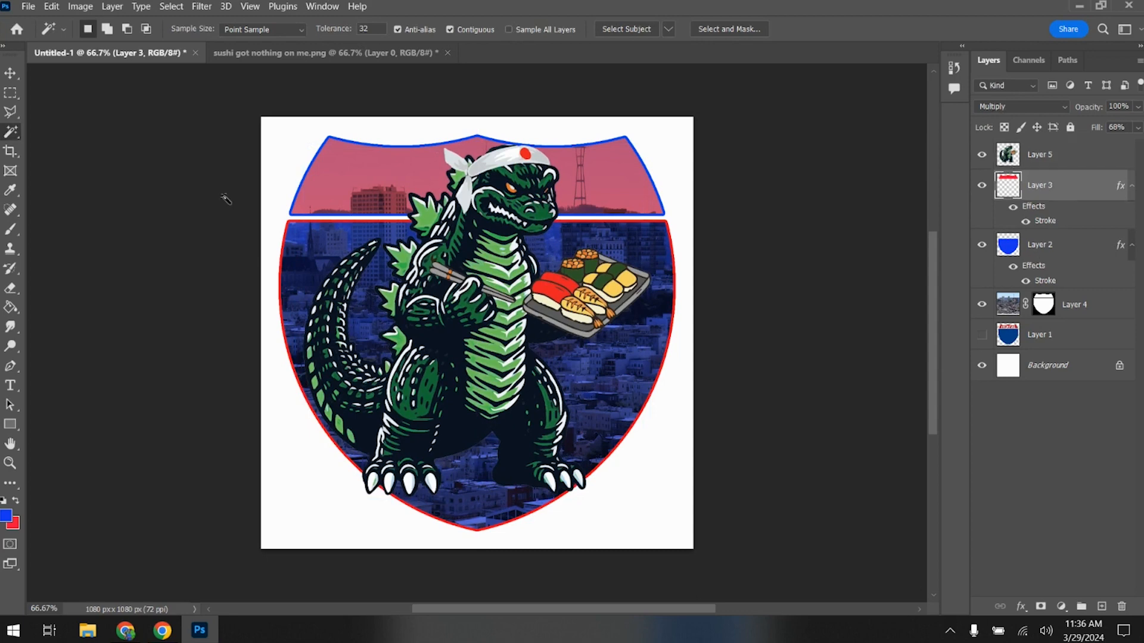
pyautogui.click(395, 184)
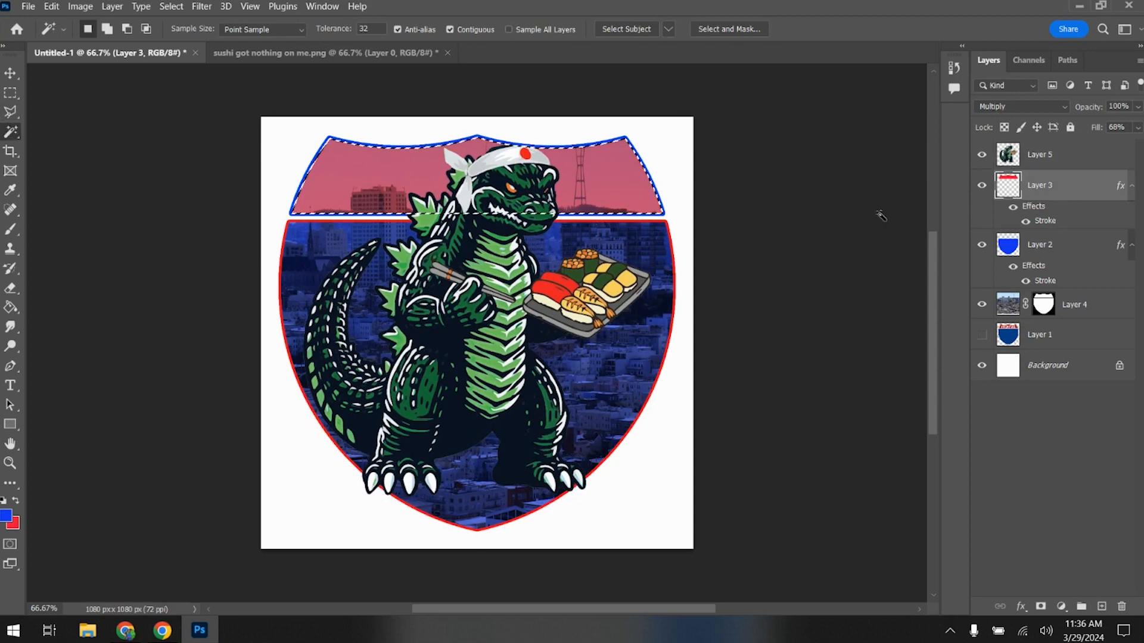
pyautogui.click(1048, 245)
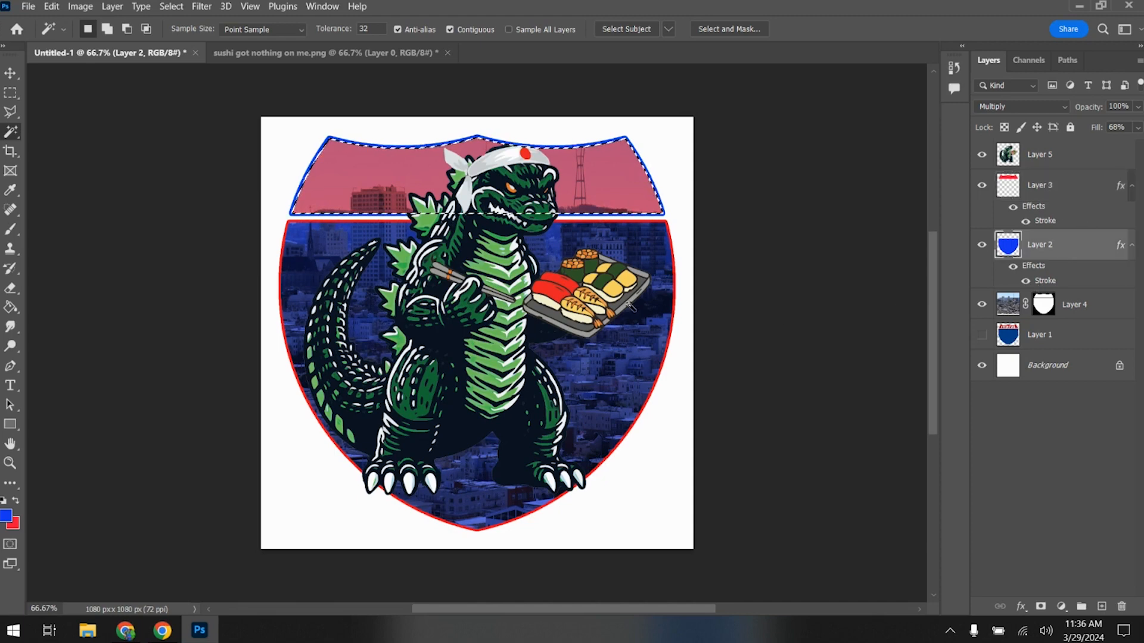
pyautogui.keyDown('shift'); pyautogui.click(630, 331); pyautogui.keyUp('shift')
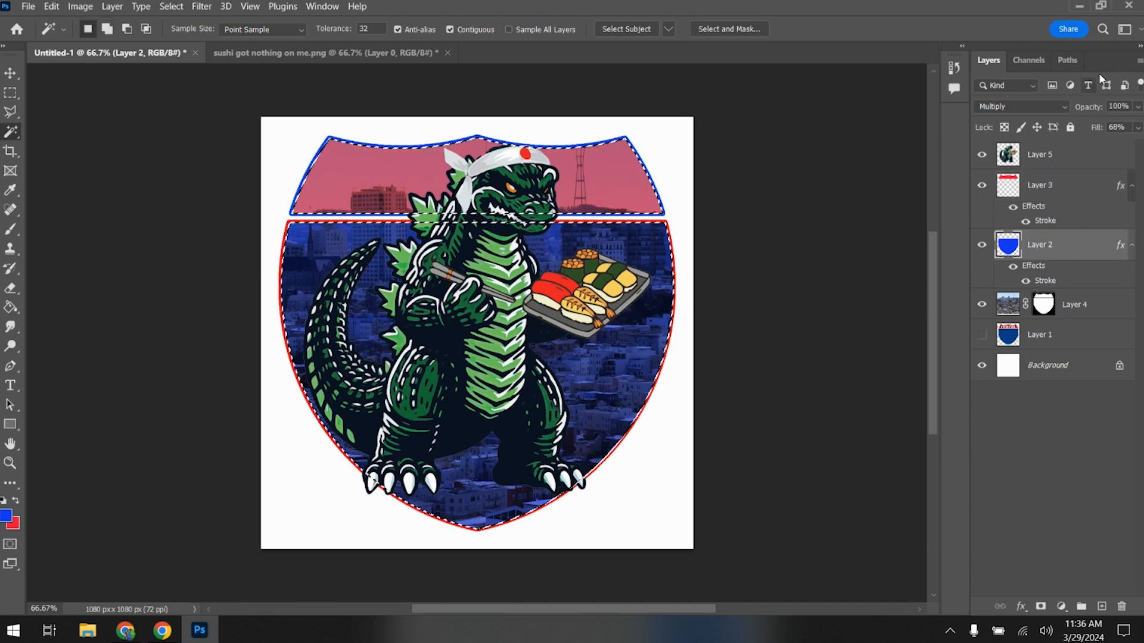
pyautogui.click(1040, 155)
pyautogui.click(1040, 606)
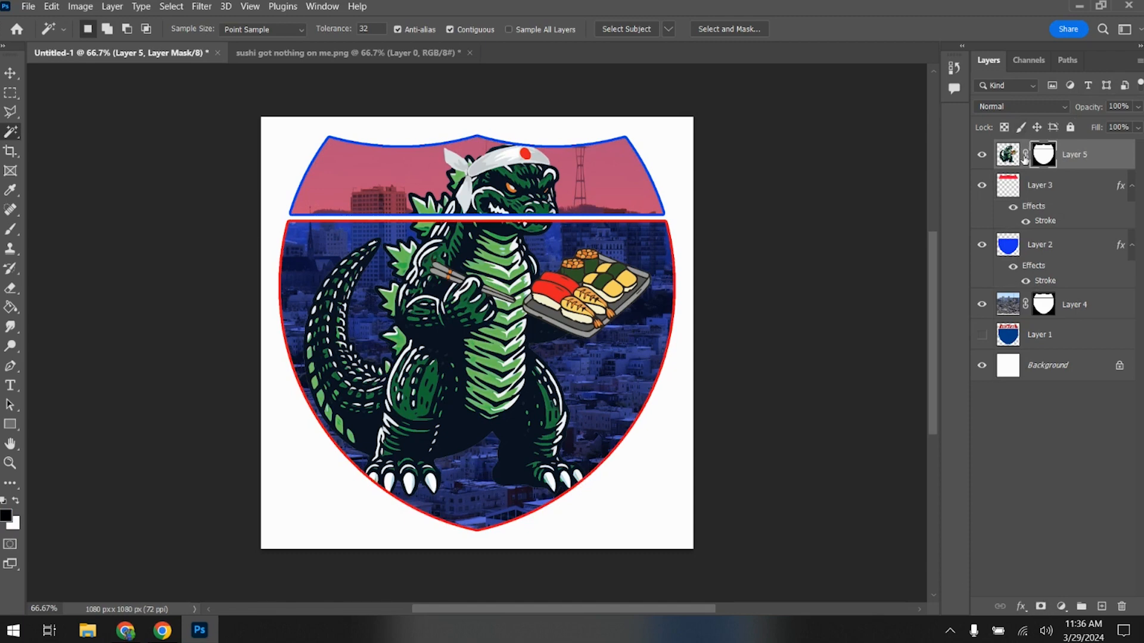
# Step: Unlink the monster from its mask and move it down so its head sits inside the shield's blue lower shape
pyautogui.click(1007, 155)
pyautogui.press('v')
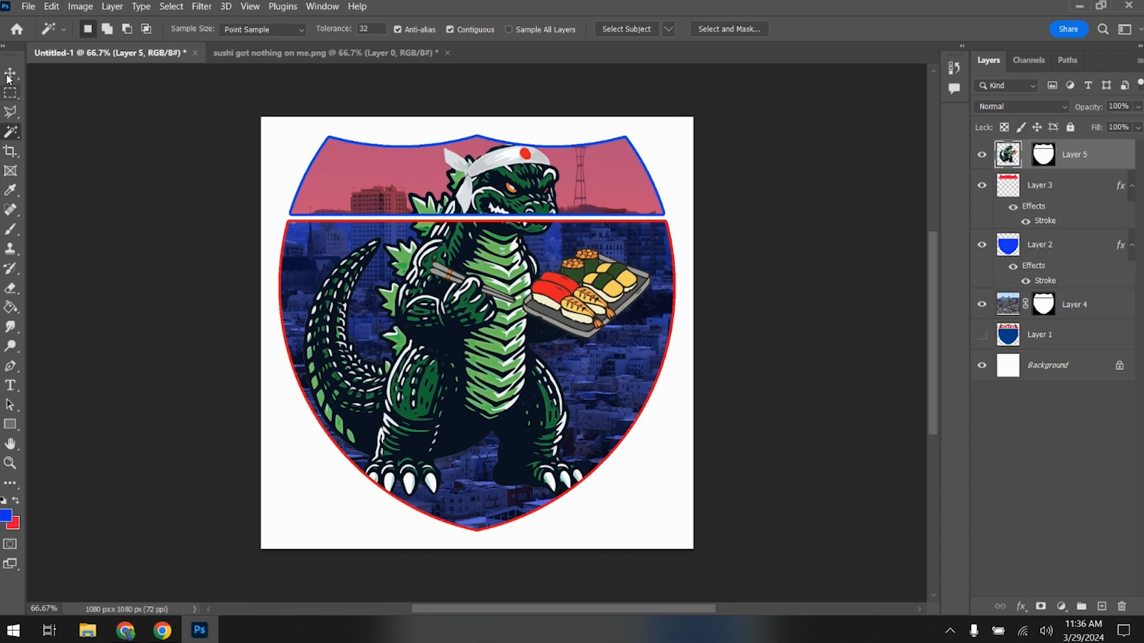
pyautogui.moveTo(472, 326); pyautogui.dragTo(468, 405)
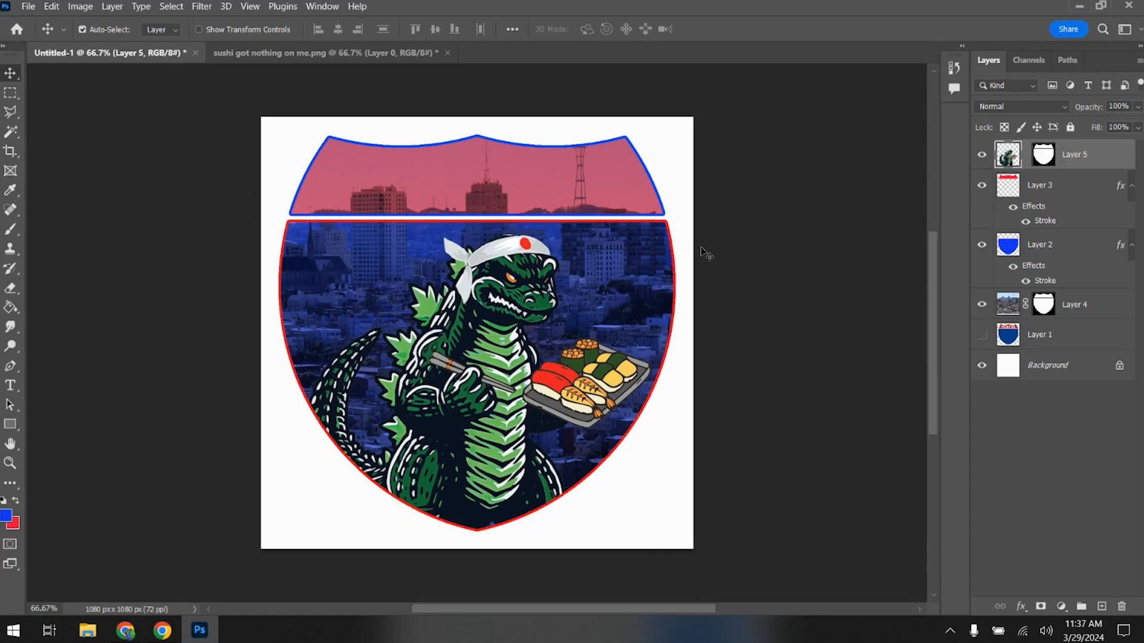
# Step: Add the text "Sprin Break" in the hadfield font, blue 0000f5 at 91.63 pt, and centre it across the red upper shape
pyautogui.click(10, 386)
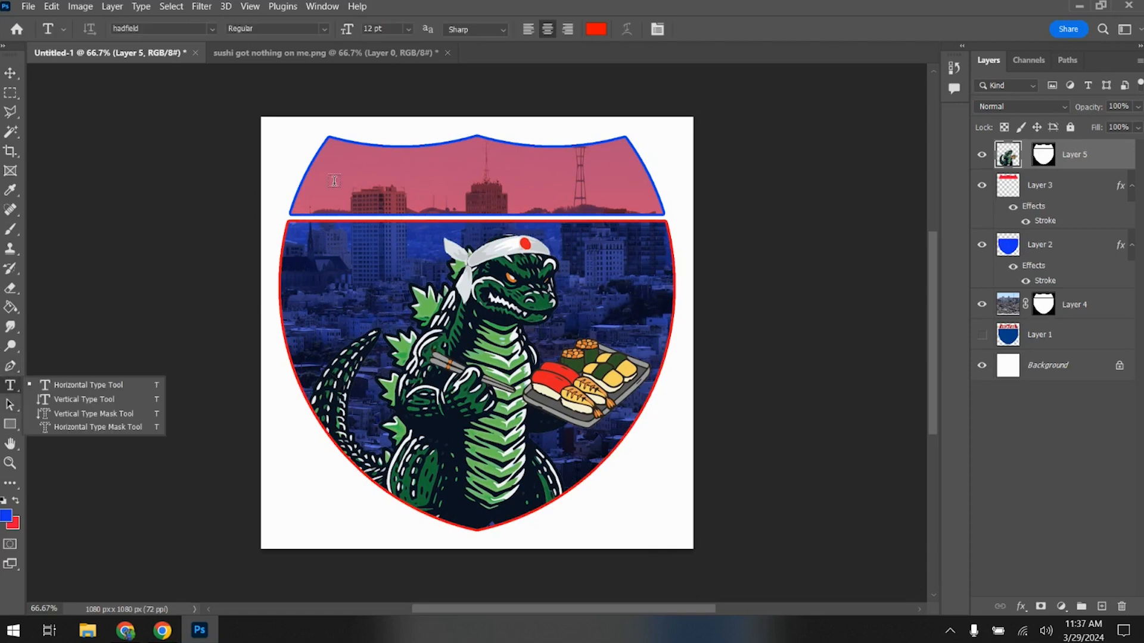
pyautogui.click(595, 29)
pyautogui.click(918, 123)
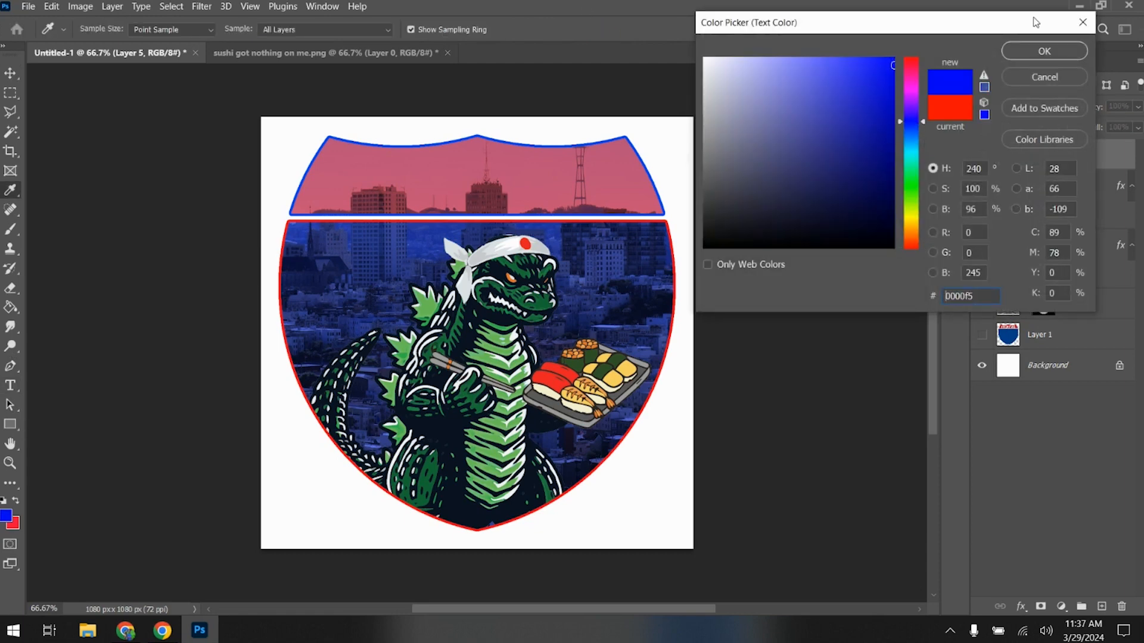
pyautogui.click(1037, 54)
pyautogui.click(336, 192)
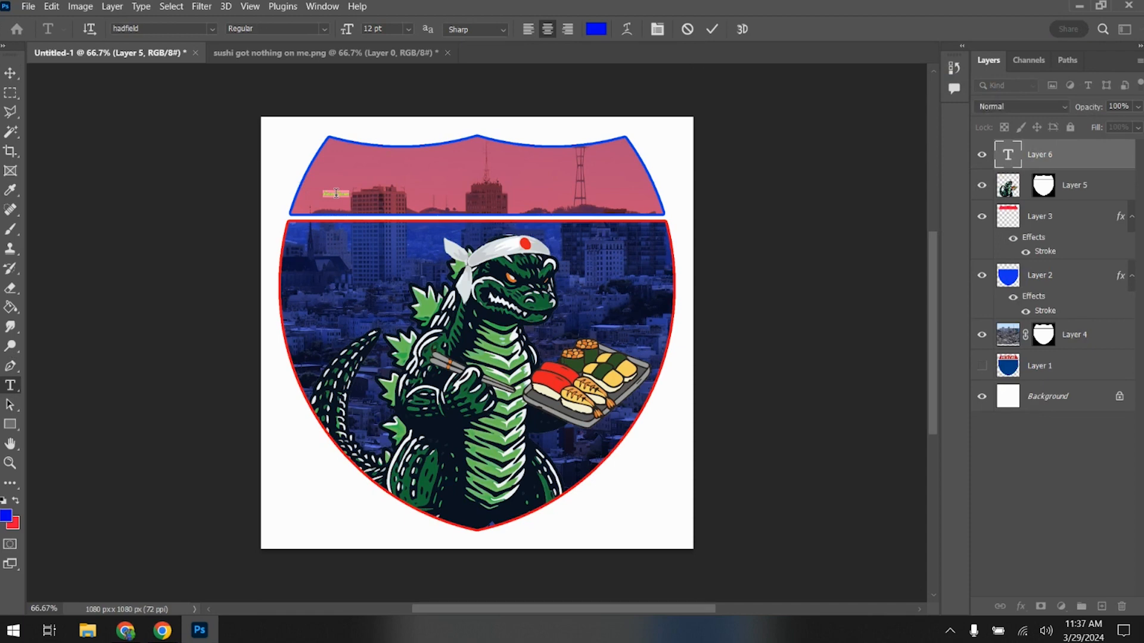
pyautogui.click(336, 193)
pyautogui.press('ctrl')
pyautogui.moveTo(346, 187); pyautogui.dragTo(636, 144)
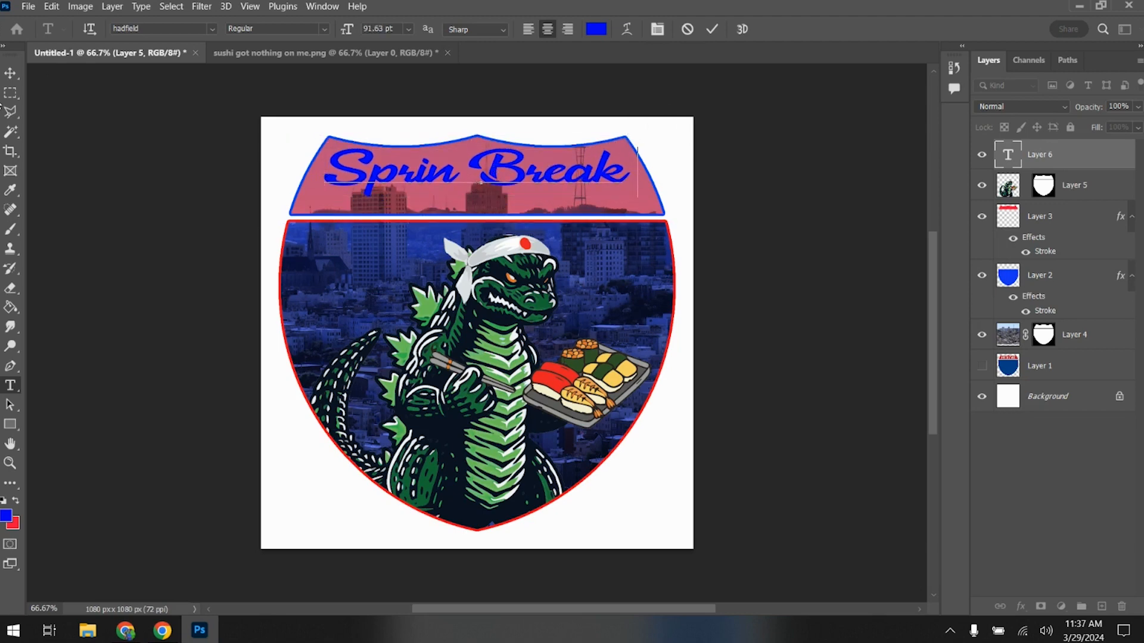
pyautogui.click(10, 72)
pyautogui.moveTo(451, 174)
pyautogui.mouseDown()
pyautogui.moveTo(451, 192)
pyautogui.moveTo(451, 180)
pyautogui.mouseUp()
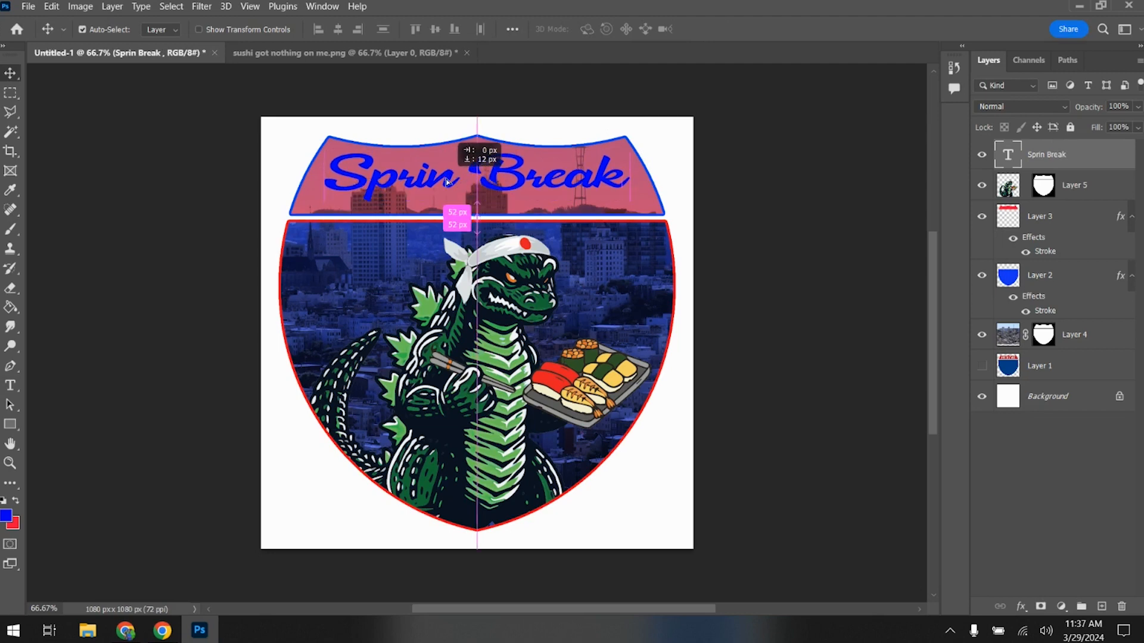
# Step: Correct the title to "Spring Break" and move it slightly lower within the red upper shape
pyautogui.click(10, 386)
pyautogui.click(456, 177)
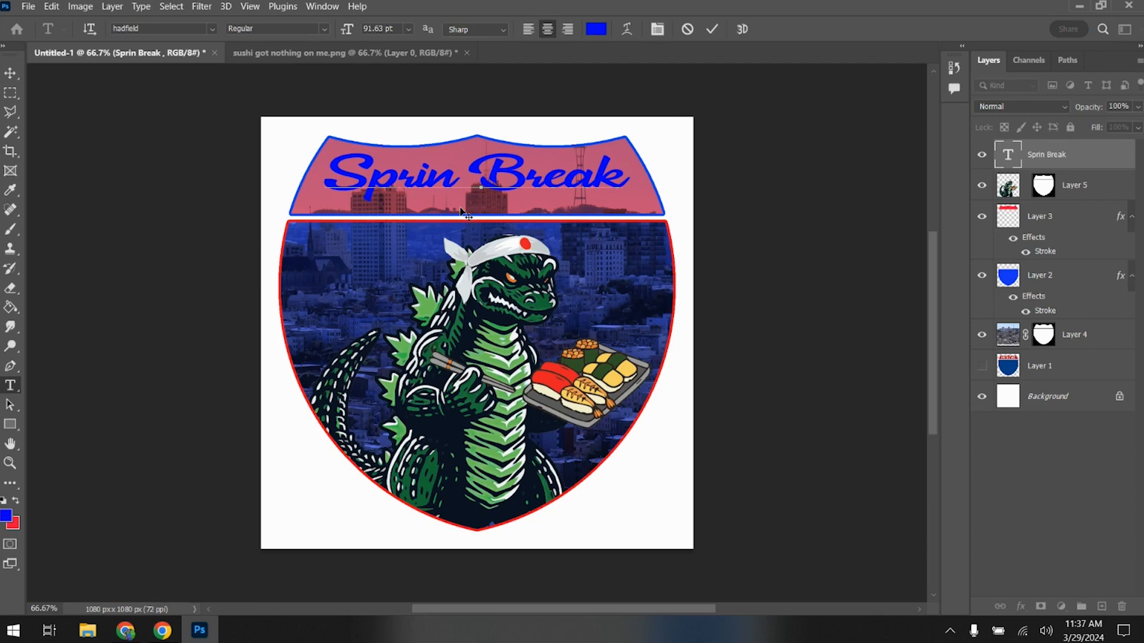
pyautogui.write('g')
pyautogui.click(11, 73)
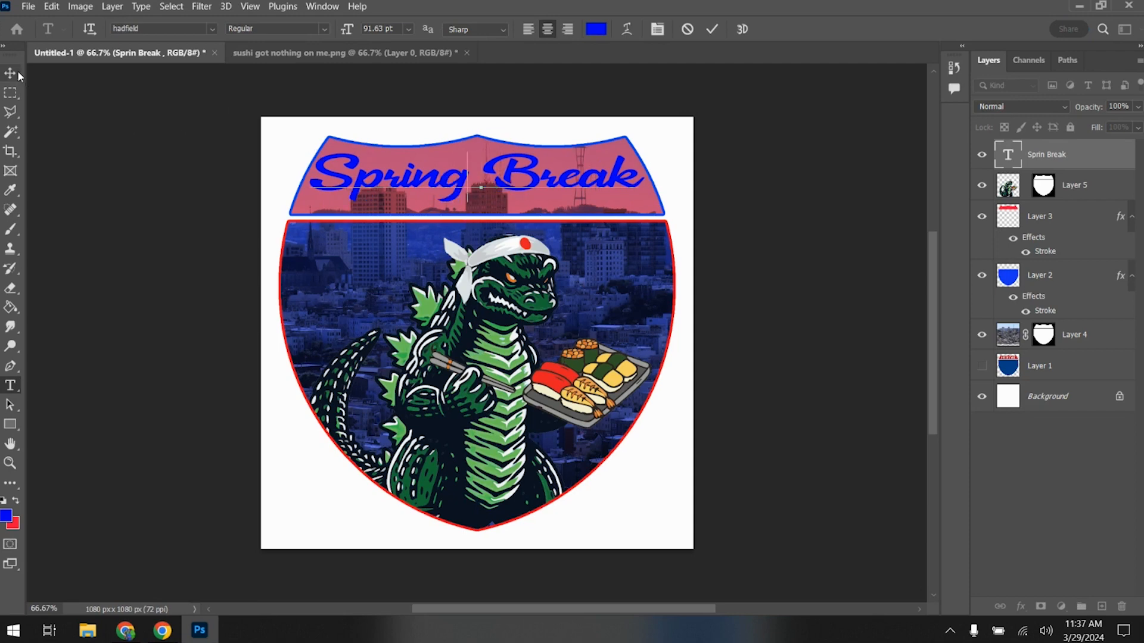
pyautogui.moveTo(381, 176); pyautogui.dragTo(381, 191)
pyautogui.click(766, 216)
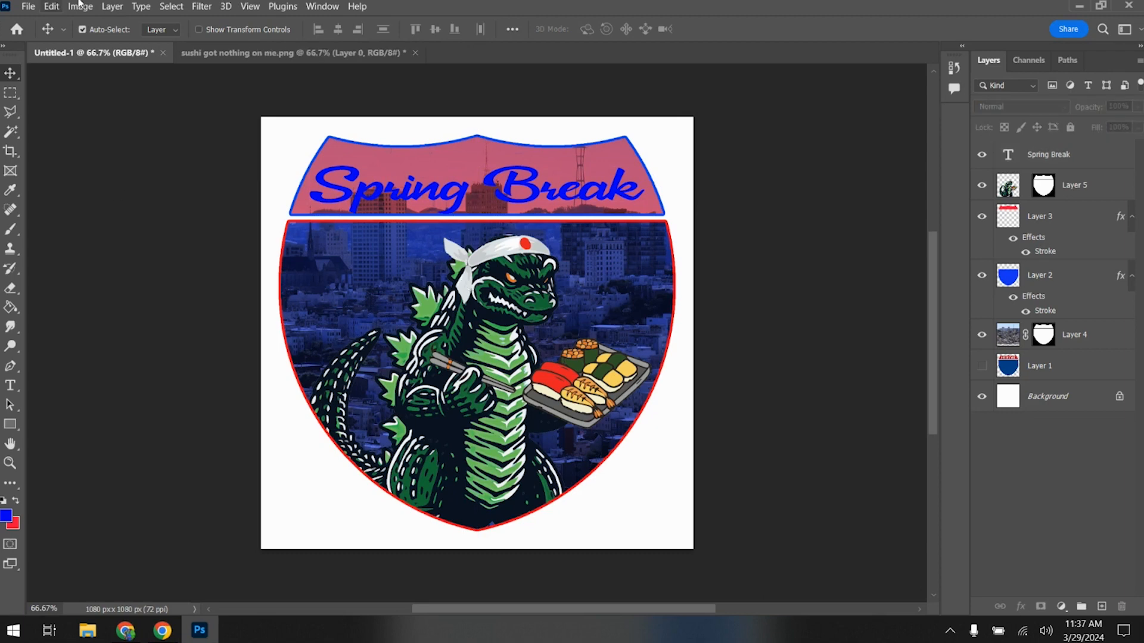
# Step: Flatten the design into a single layer, discarding the hidden layers
pyautogui.click(105, 7)
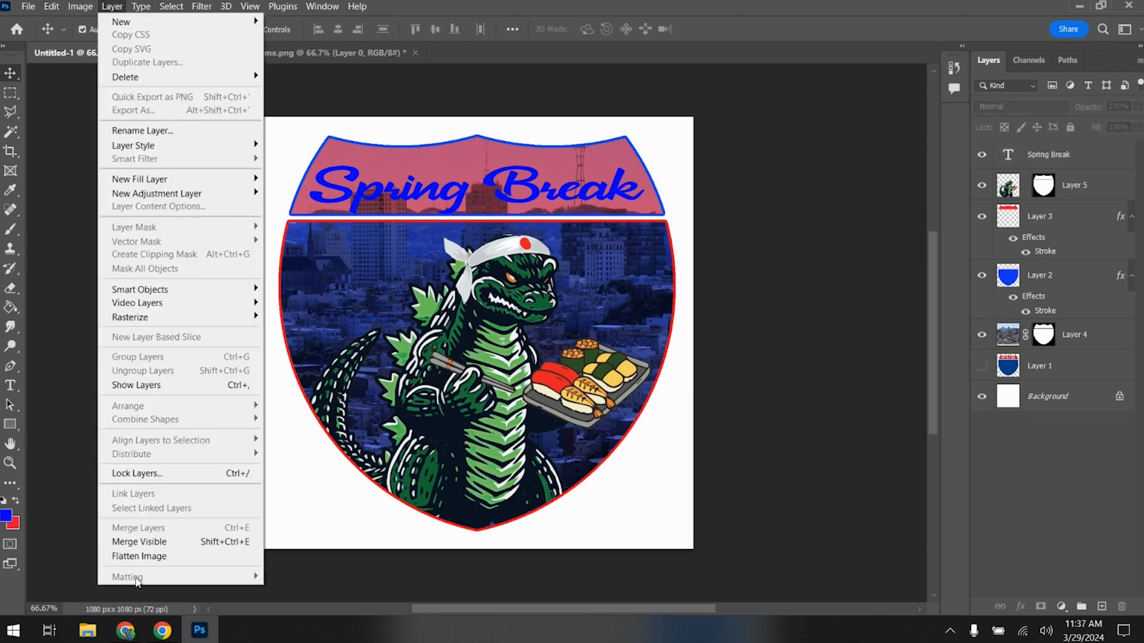
pyautogui.click(136, 556)
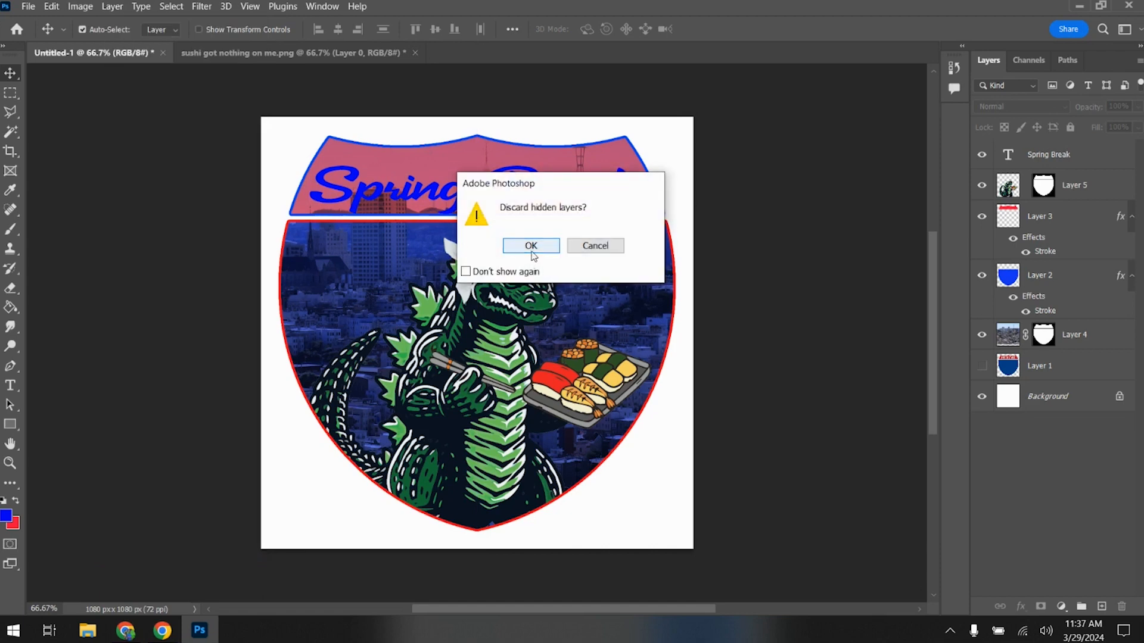
pyautogui.press('Return')
# Step: Save the design to the desktop as a PNG named "Your name and Demo"
pyautogui.click(28, 6)
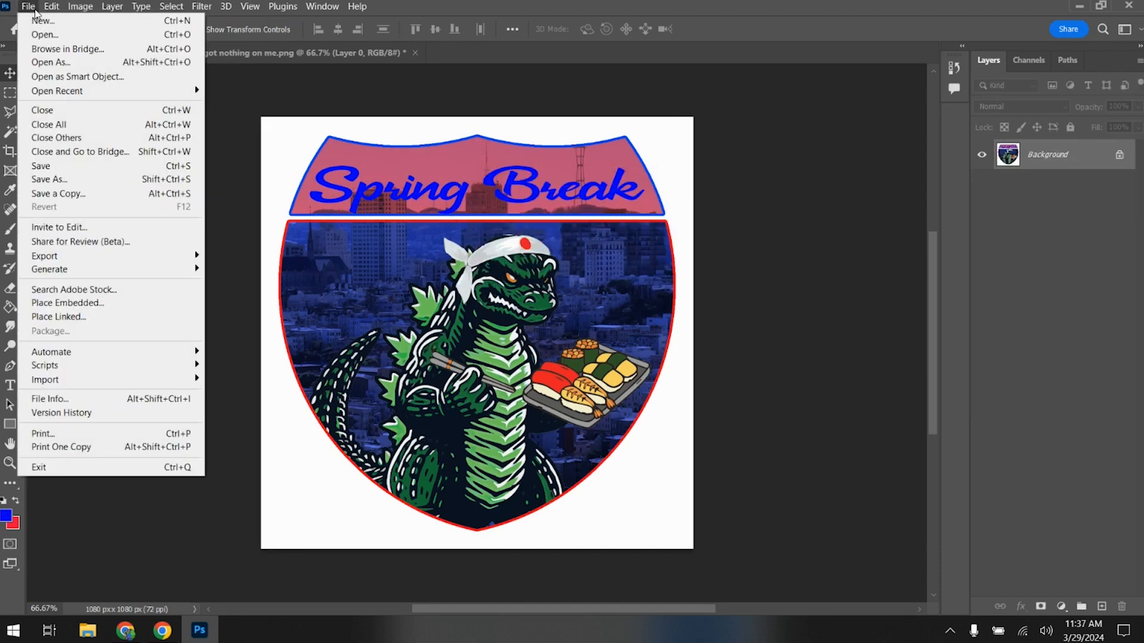
pyautogui.click(72, 180)
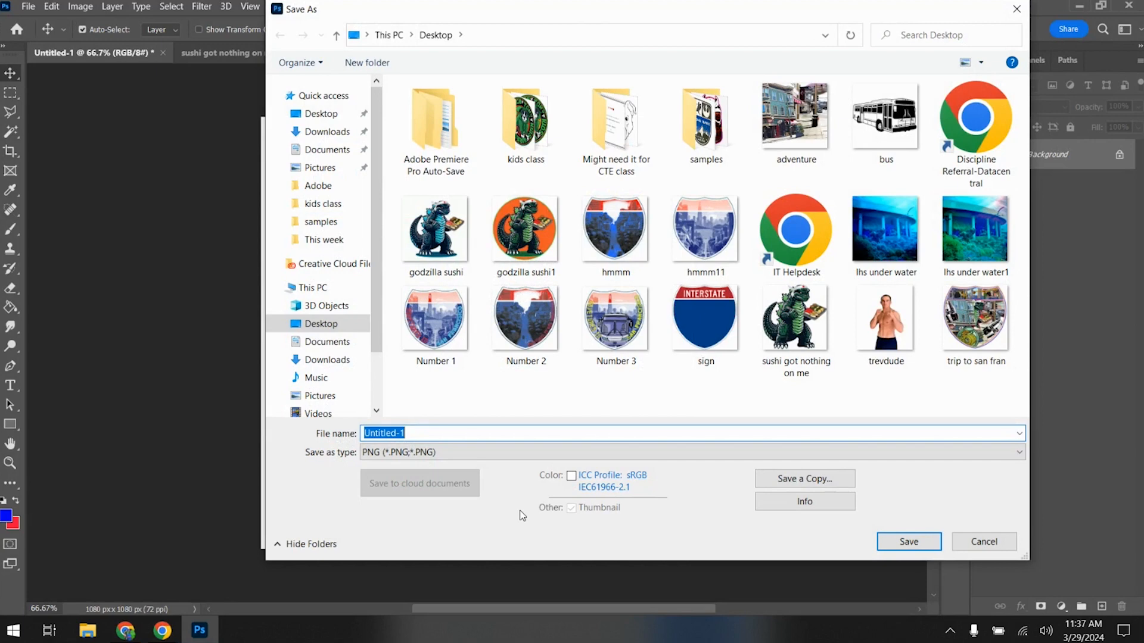
pyautogui.write('Your na')
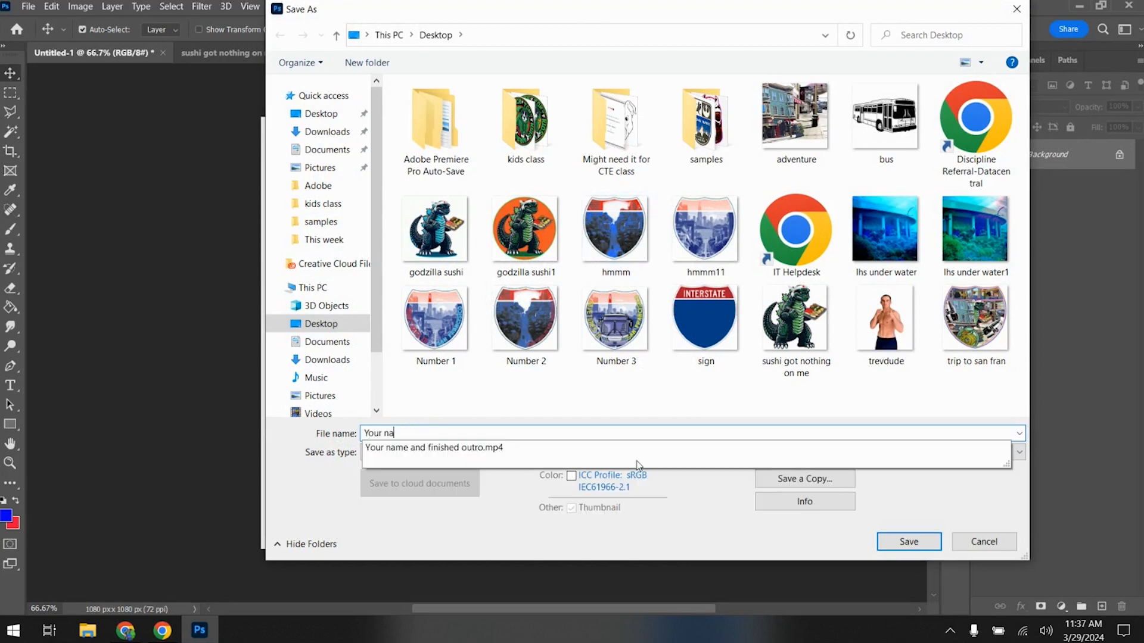
pyautogui.write('me and Demo')
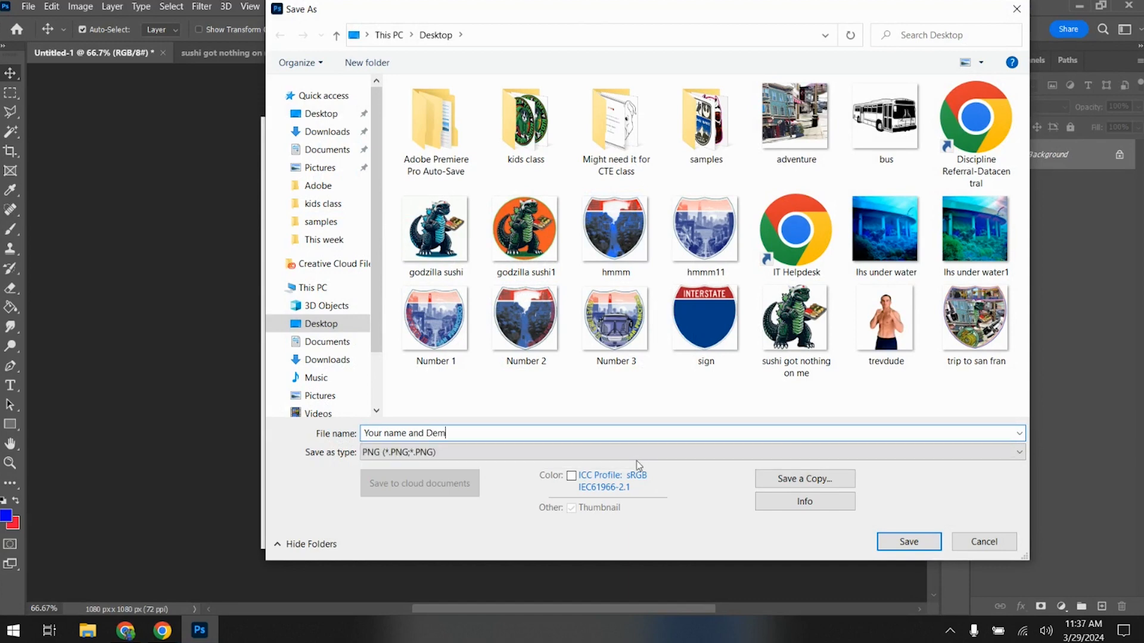
pyautogui.click(902, 543)
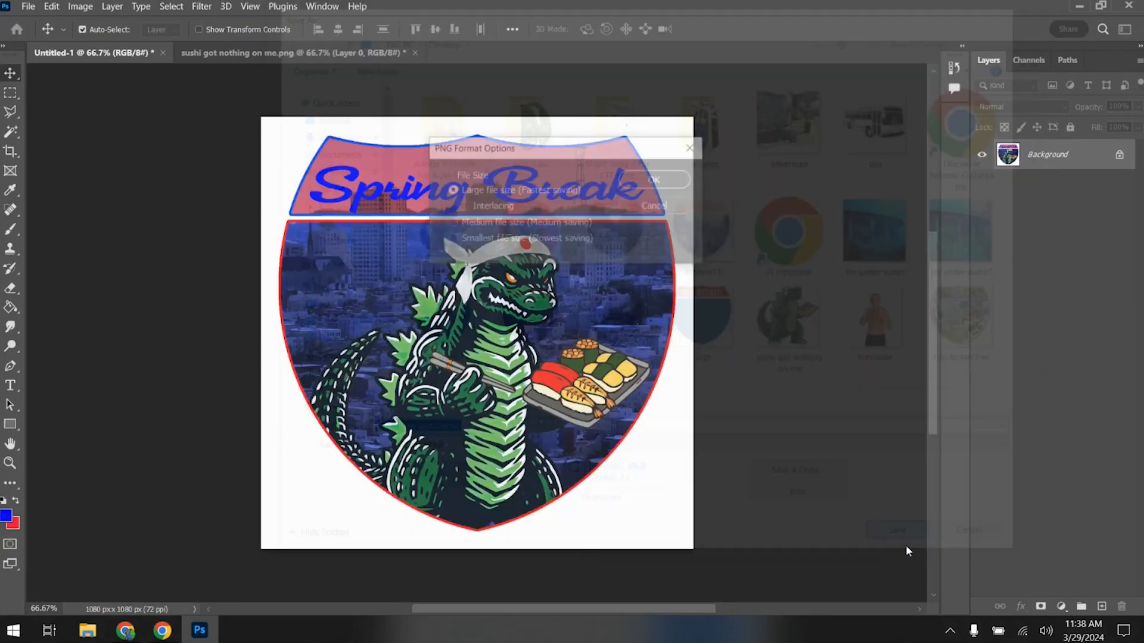
pyautogui.click(641, 183)
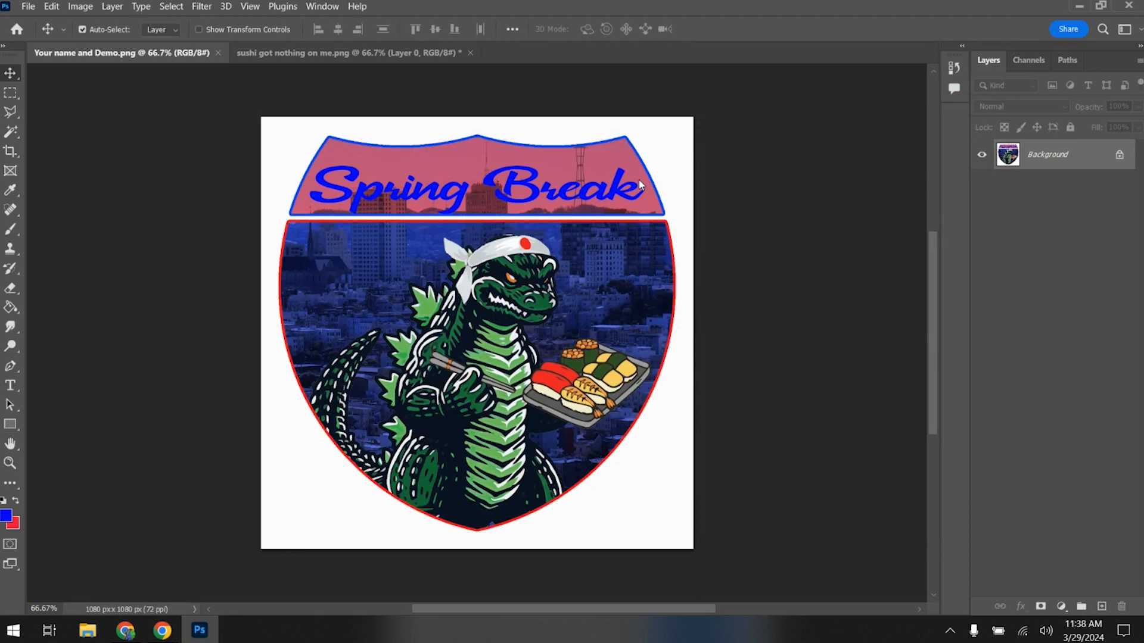
# Step: Close the "sushi got nothing on me.png" document without saving its changes
pyautogui.click(440, 53)
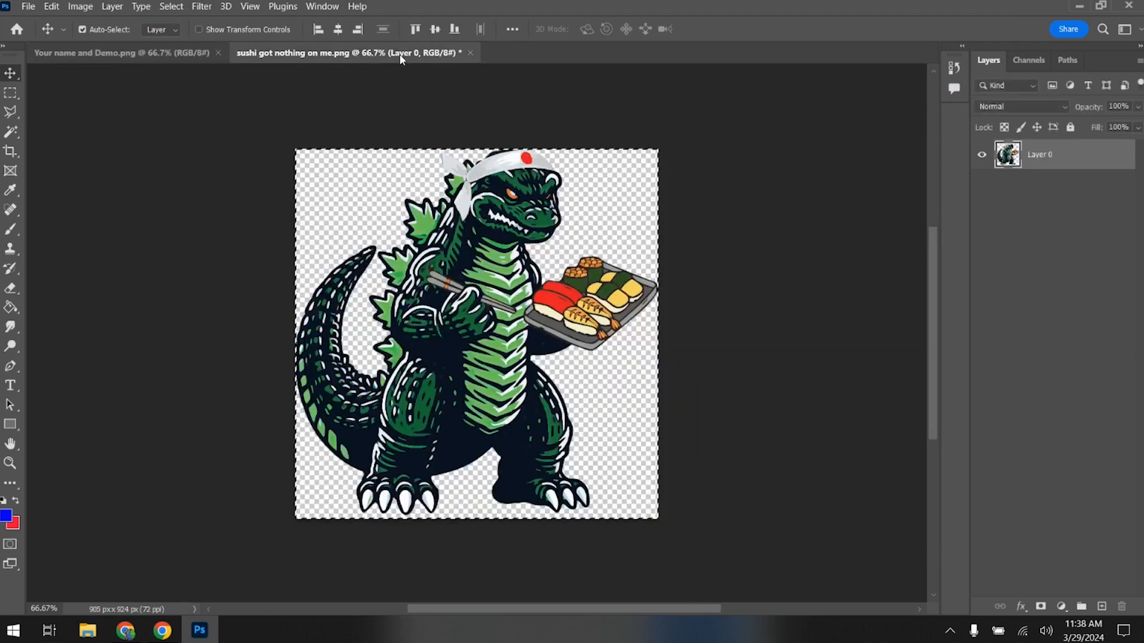
pyautogui.click(470, 53)
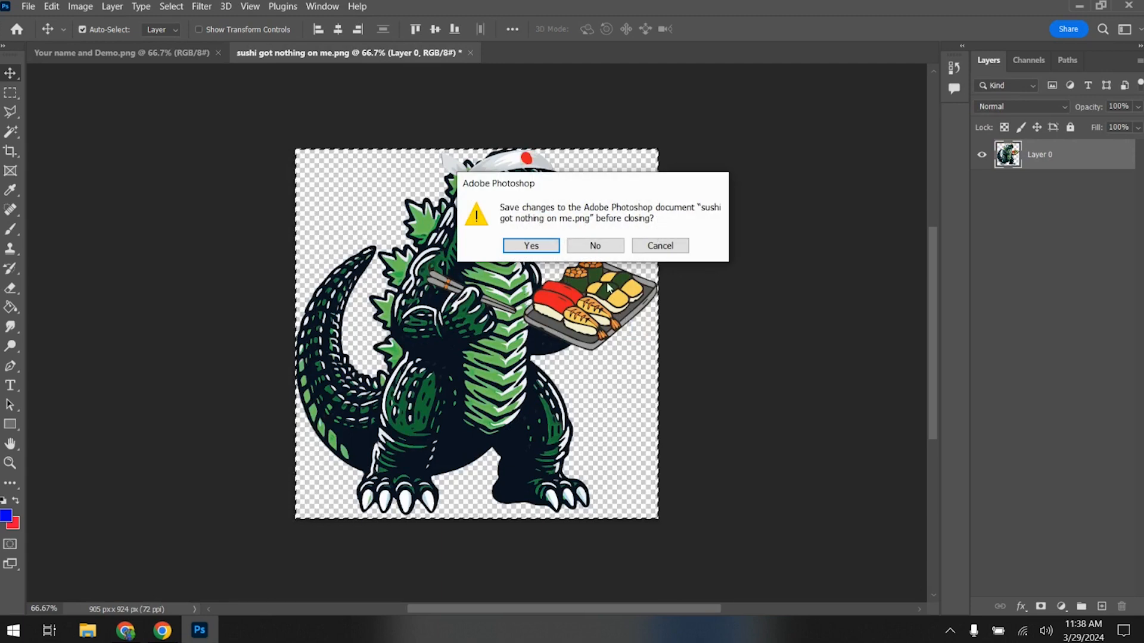
pyautogui.click(595, 246)
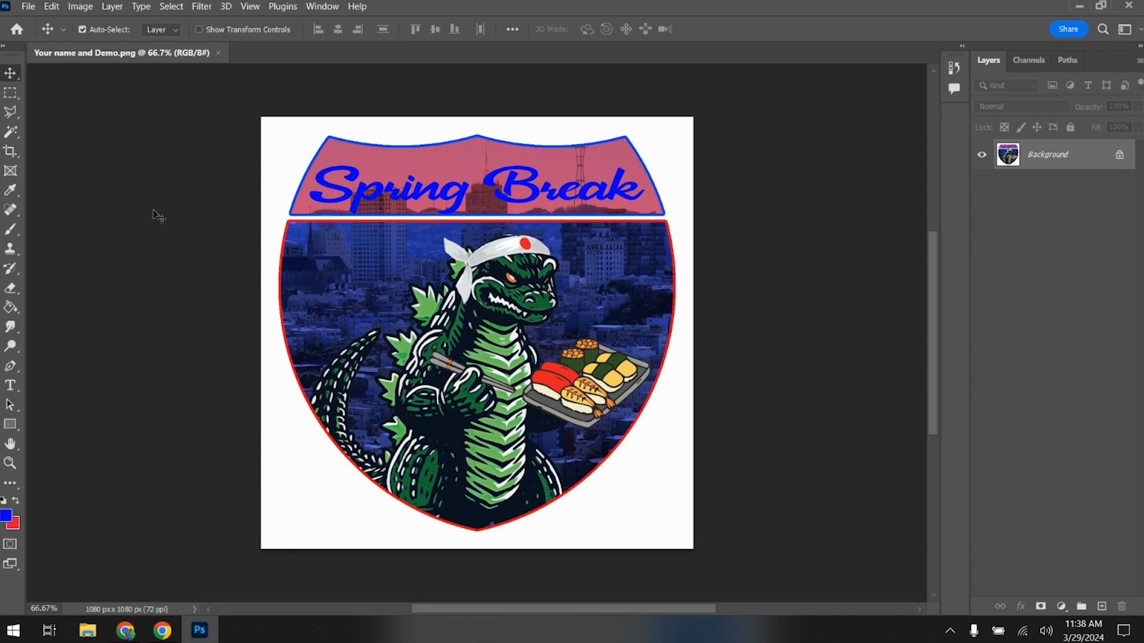
# Step: Undo the flattening and set the monster layer's blend mode to Lighter Color
pyautogui.hotkey('ctrl', 'z')
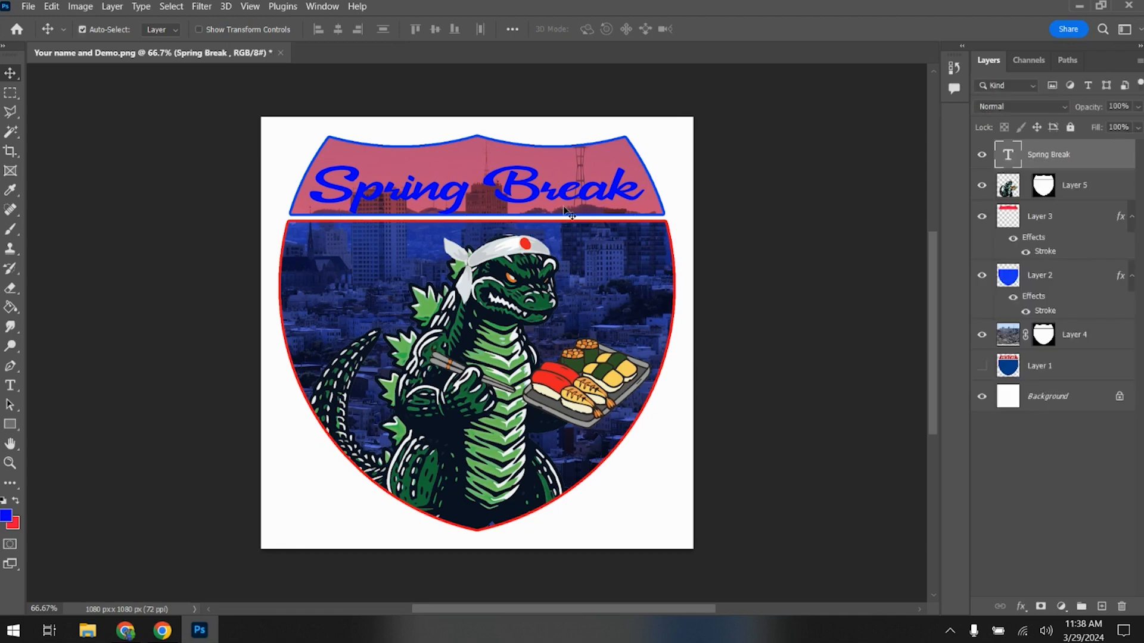
pyautogui.click(1083, 189)
pyautogui.click(1034, 109)
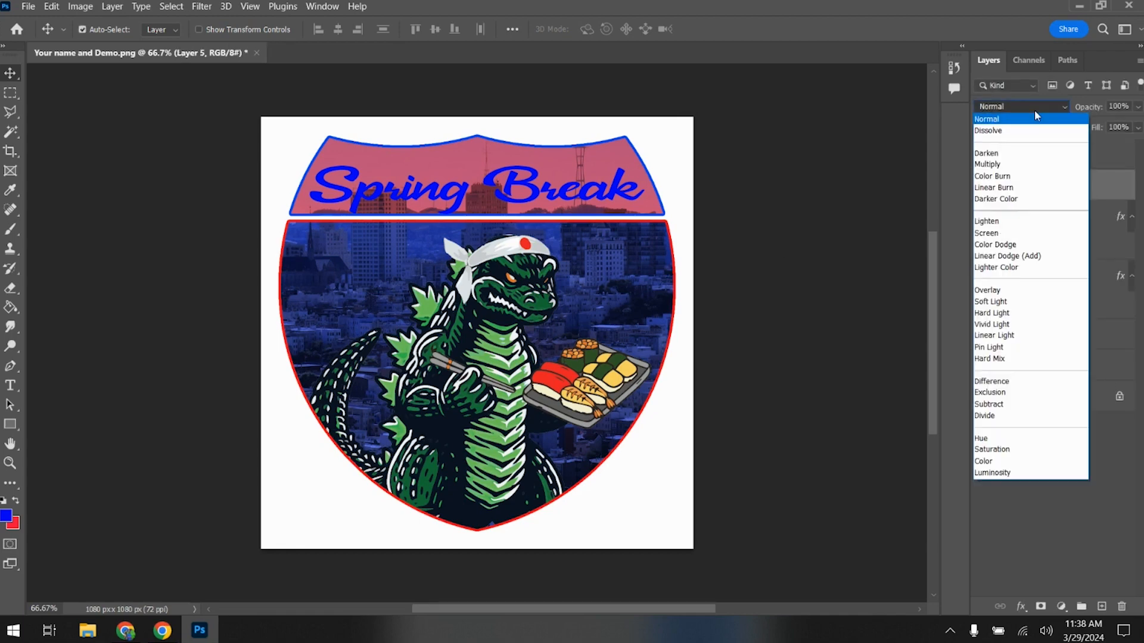
pyautogui.click(1043, 268)
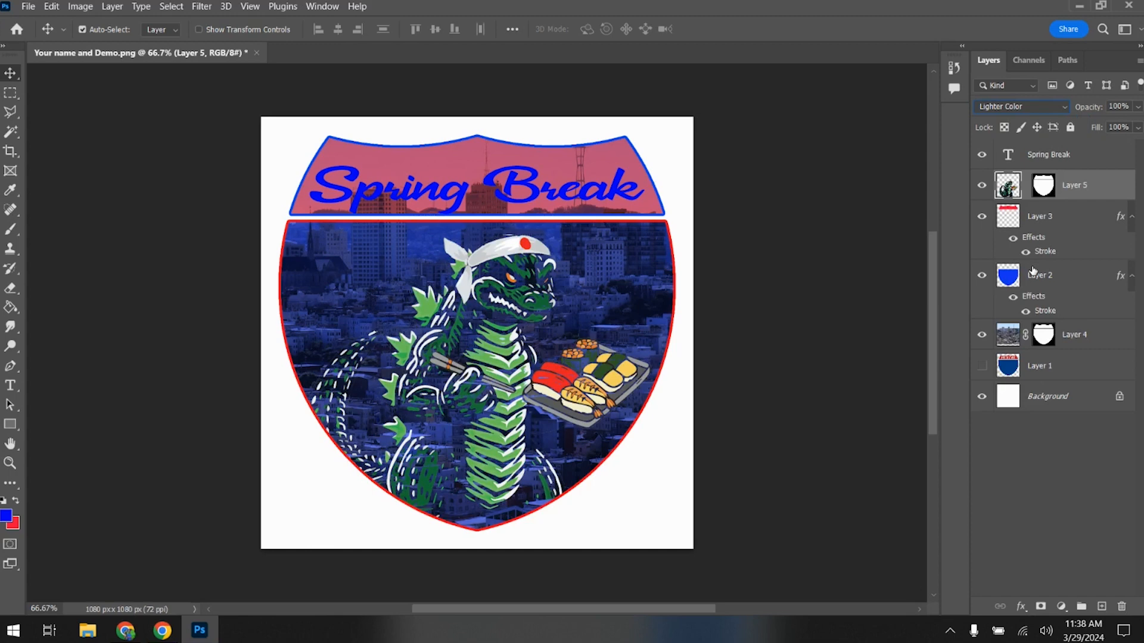
pyautogui.click(1061, 286)
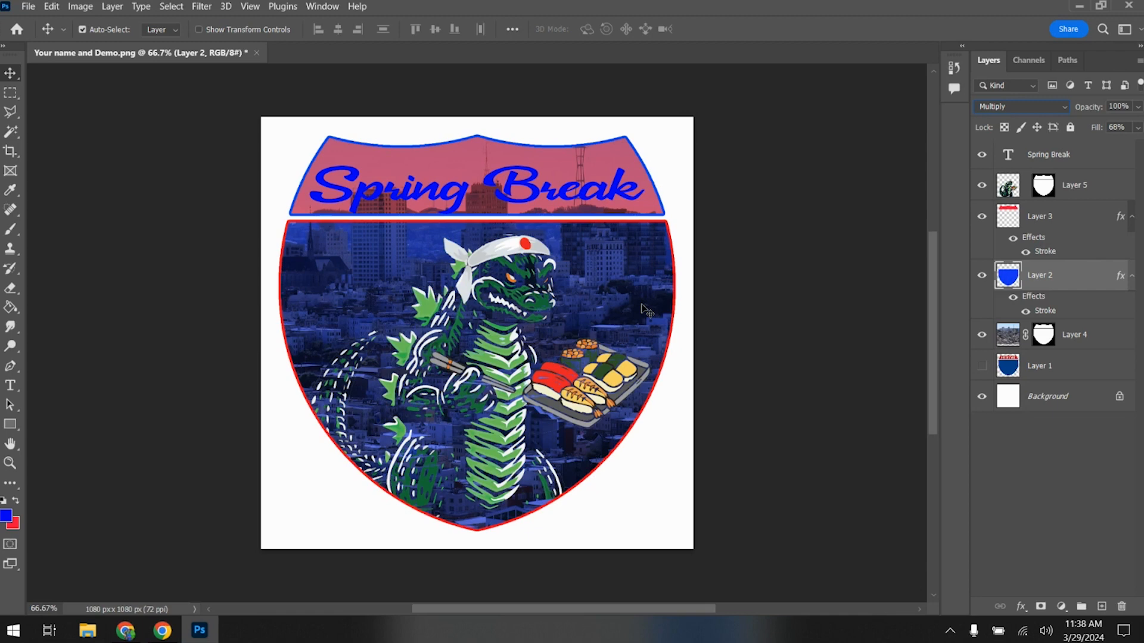
# Step: Flatten the Lighter Color variation into one layer, discarding the hidden layers
pyautogui.click(112, 6)
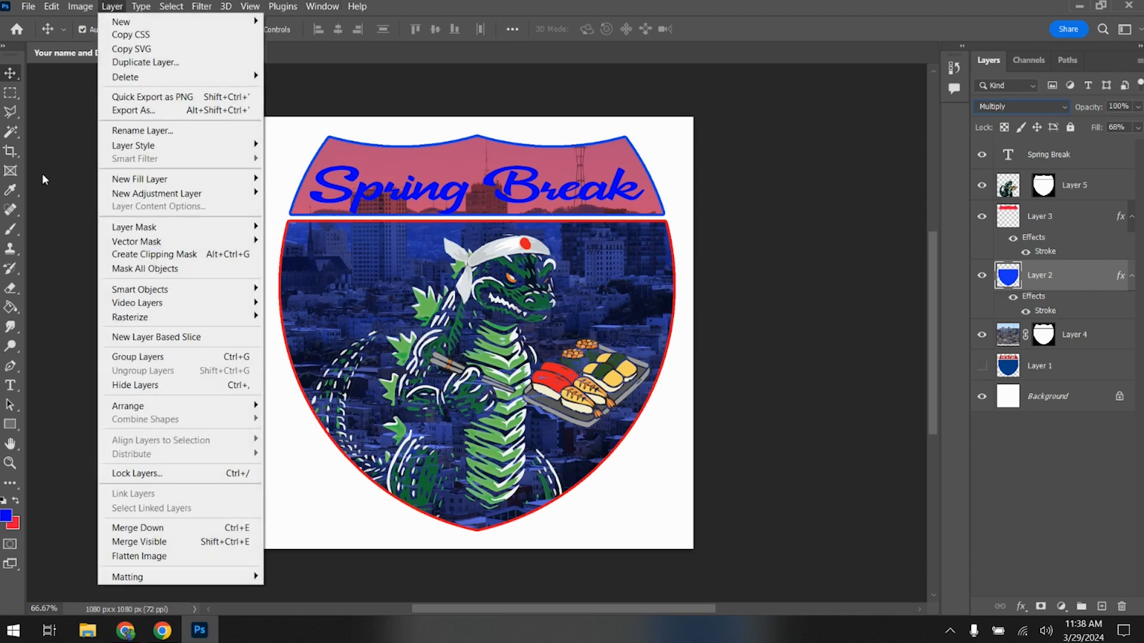
pyautogui.click(154, 557)
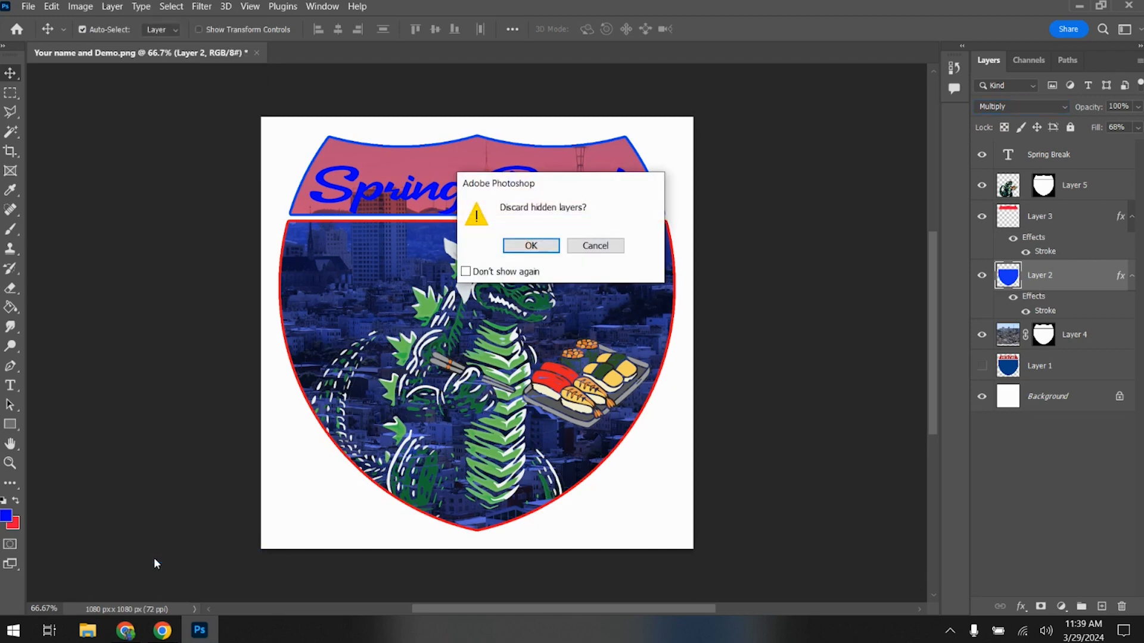
pyautogui.click(553, 243)
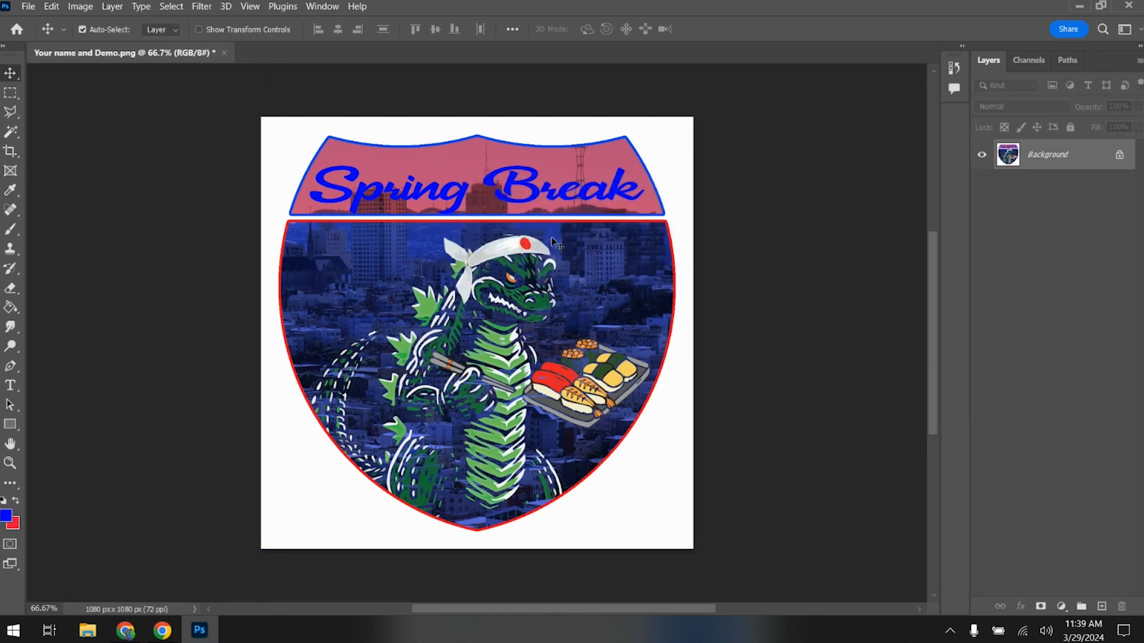
pyautogui.click(162, 633)
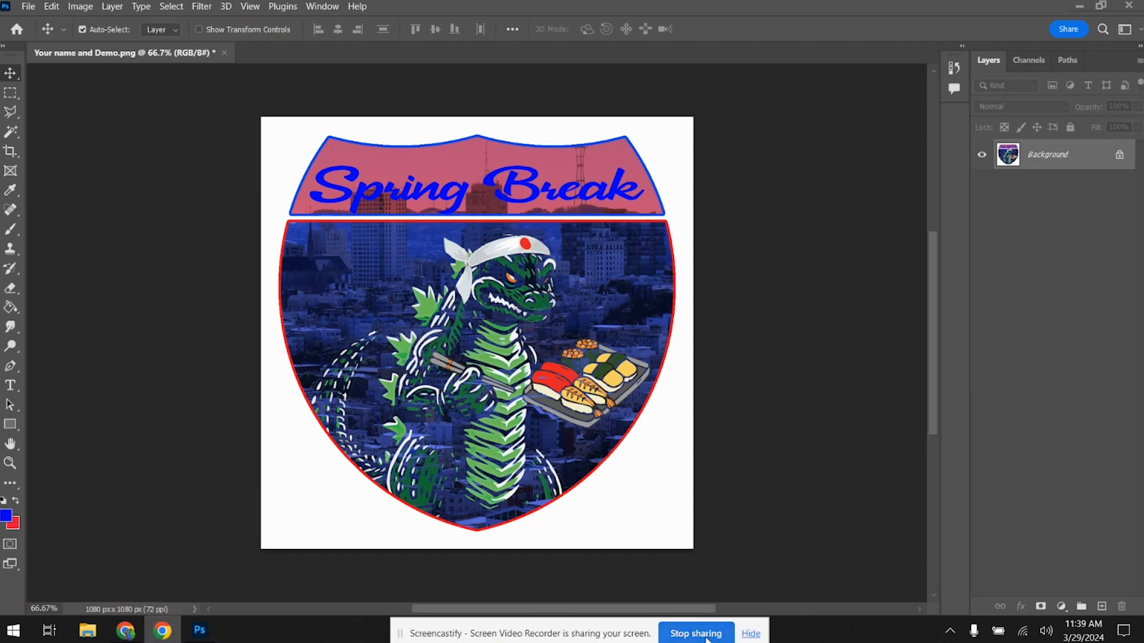
pyautogui.click(885, 364)
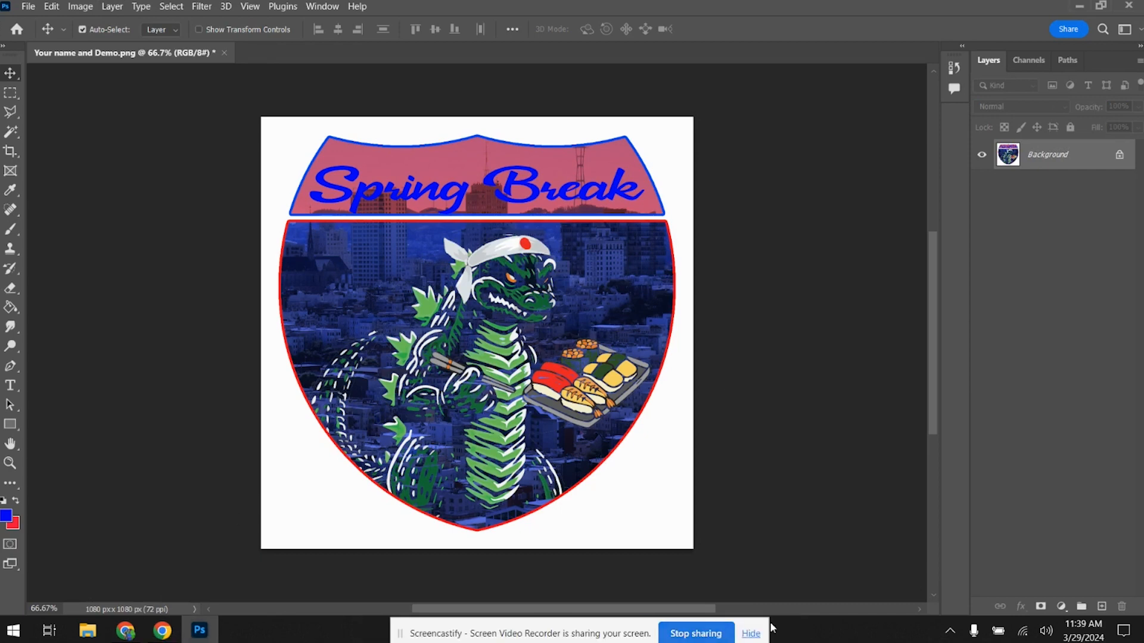
pyautogui.click(165, 635)
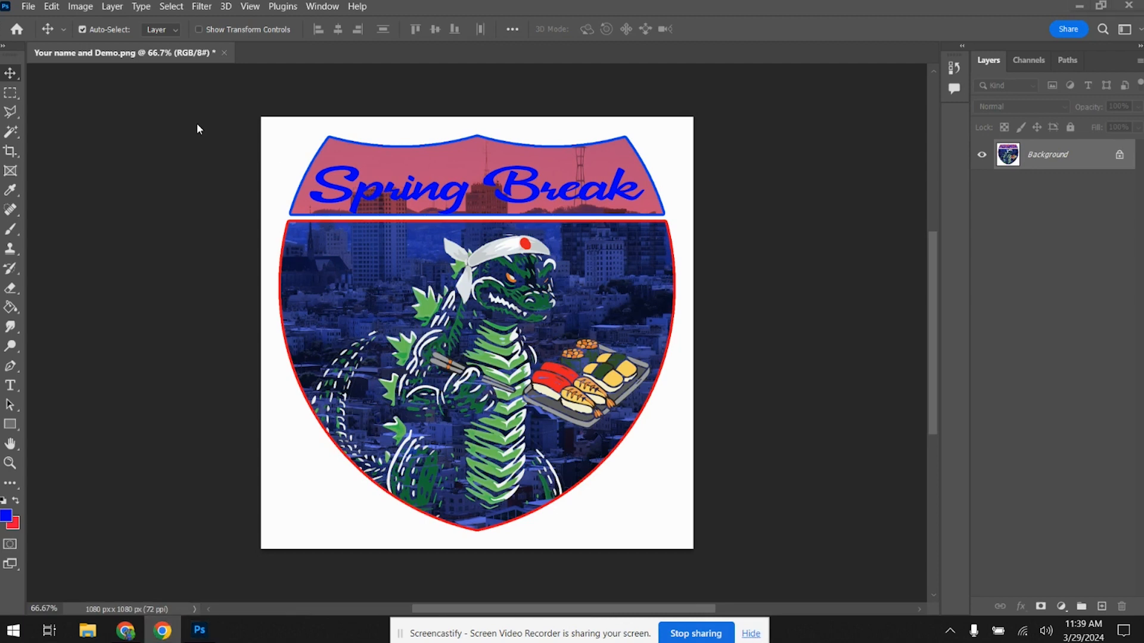
# Step: Quit Photoshop without saving the changes to "Your name and Demo.png"
pyautogui.click(1129, 6)
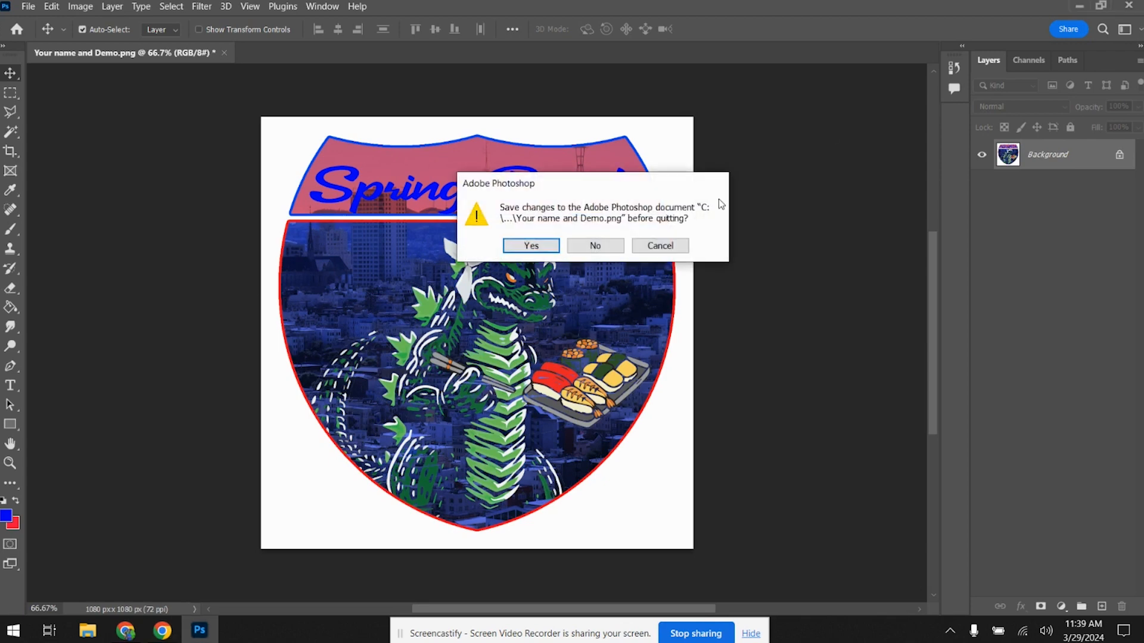
pyautogui.click(614, 243)
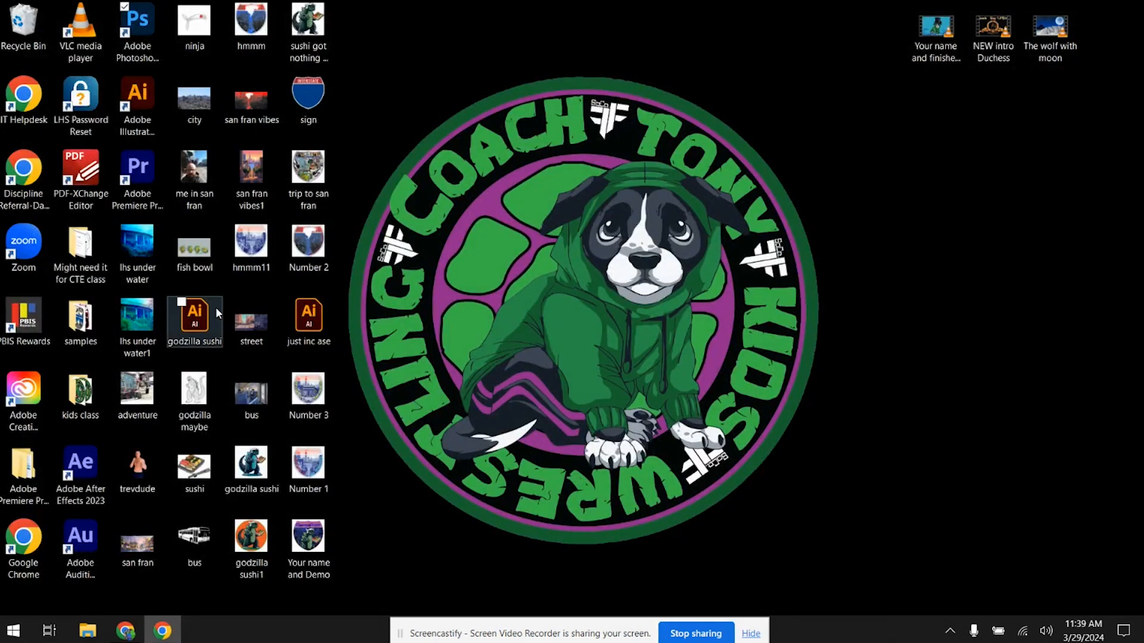
# Step: Launch Illustrator and create a new 15 x 15 in document in CMYK color mode
pyautogui.click(134, 109)
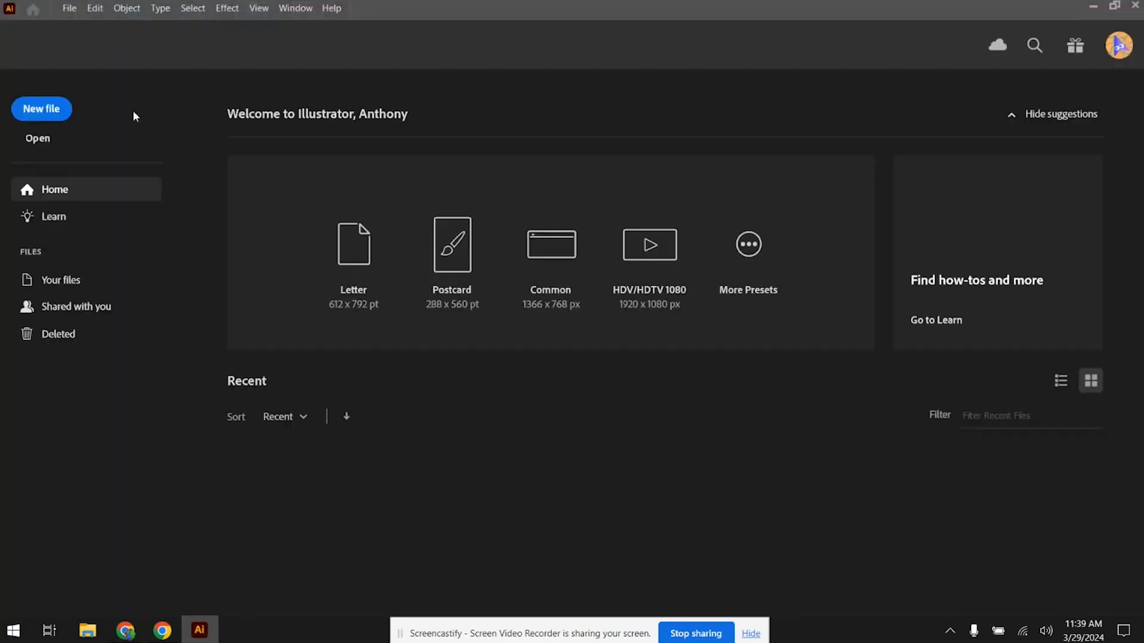
pyautogui.click(36, 110)
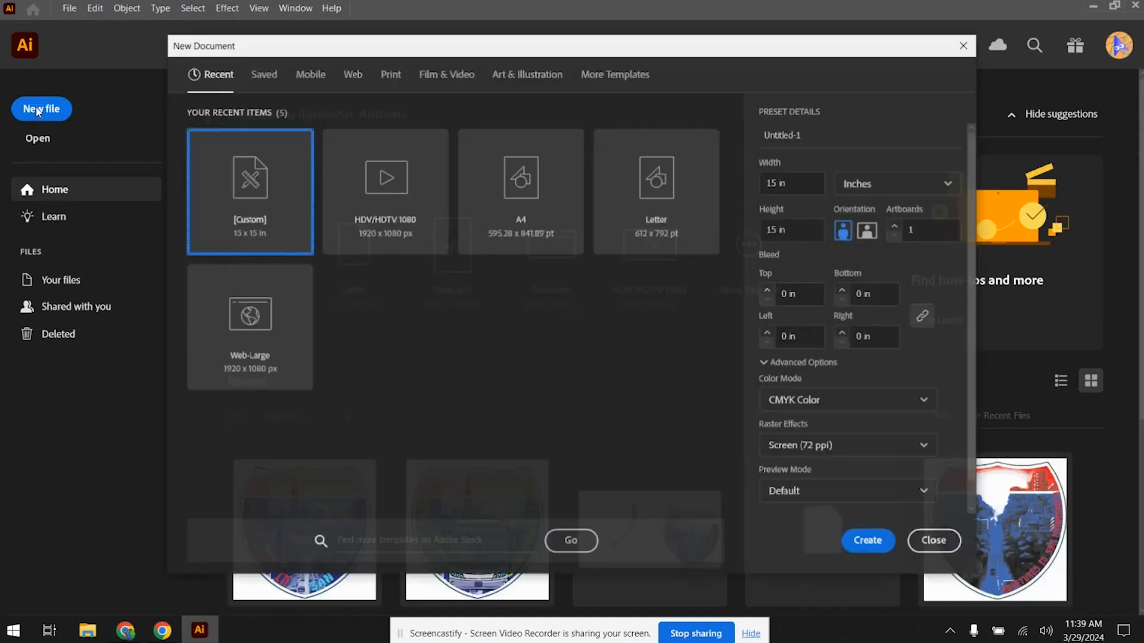
pyautogui.click(858, 541)
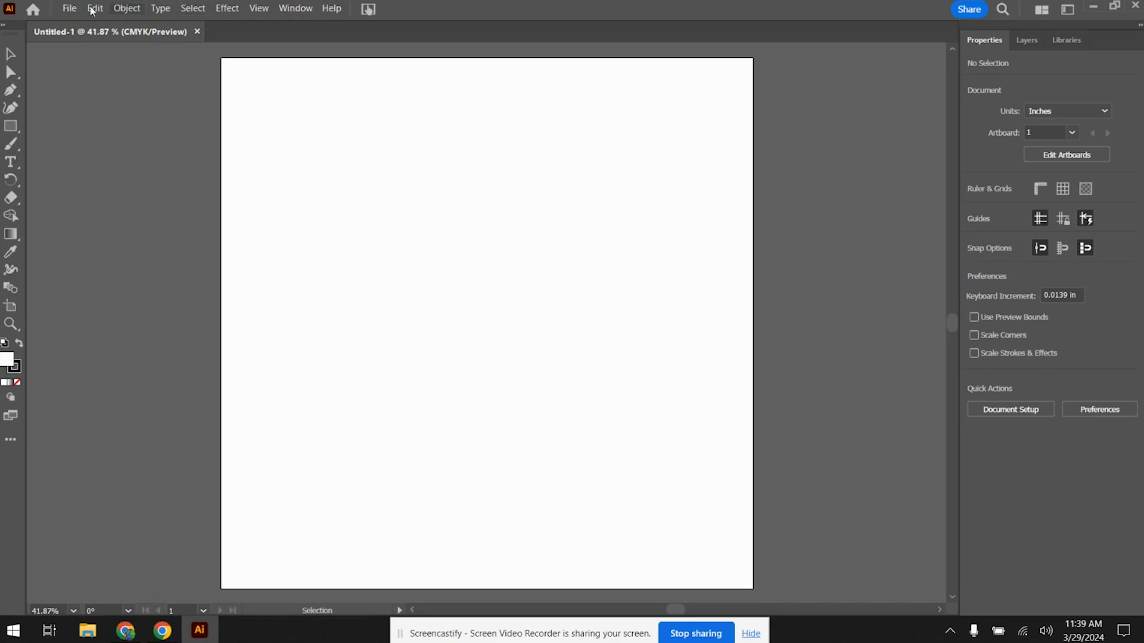
# Step: Open "Your name and Demo.png" from the desktop
pyautogui.click(73, 9)
pyautogui.click(94, 56)
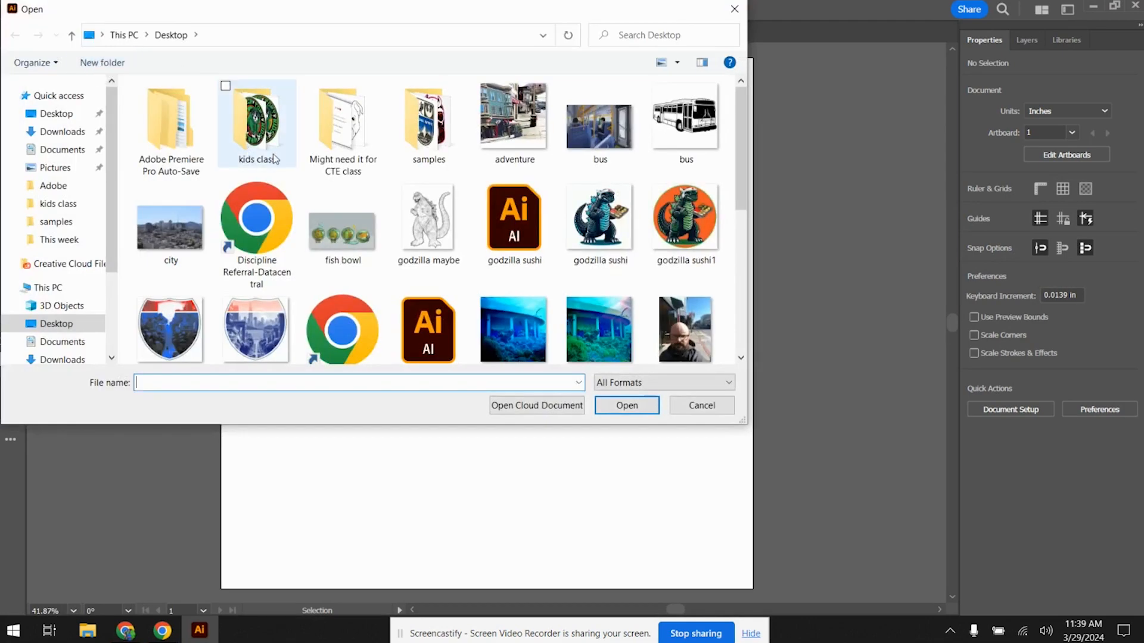
pyautogui.scroll(-3, 256, 227)
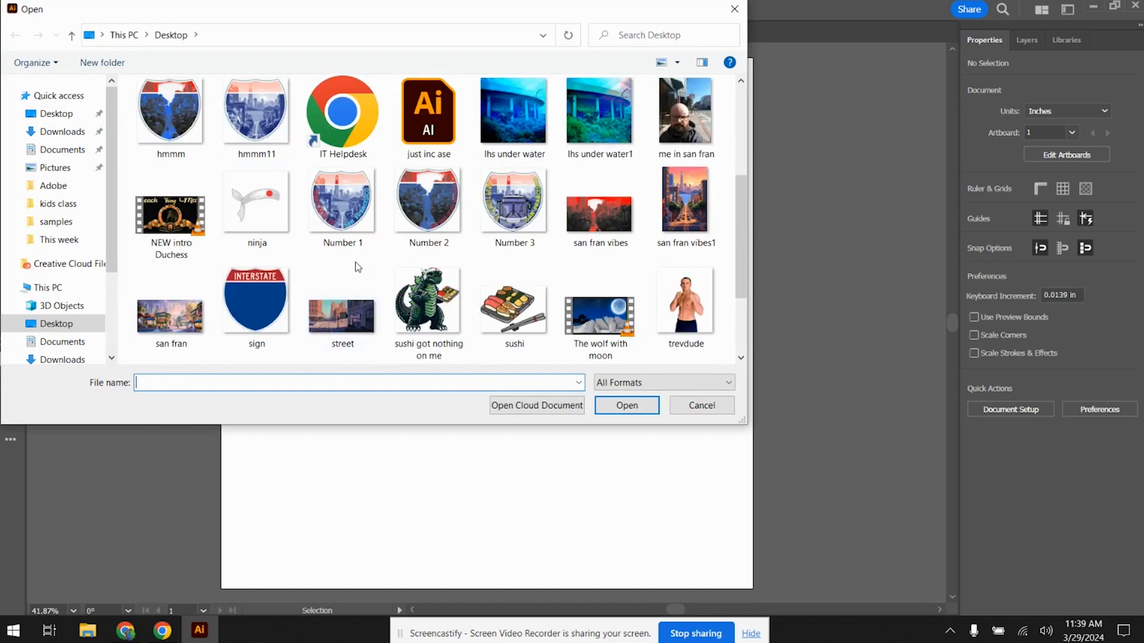
pyautogui.scroll(-2, 356, 272)
pyautogui.click(260, 295)
pyautogui.click(626, 406)
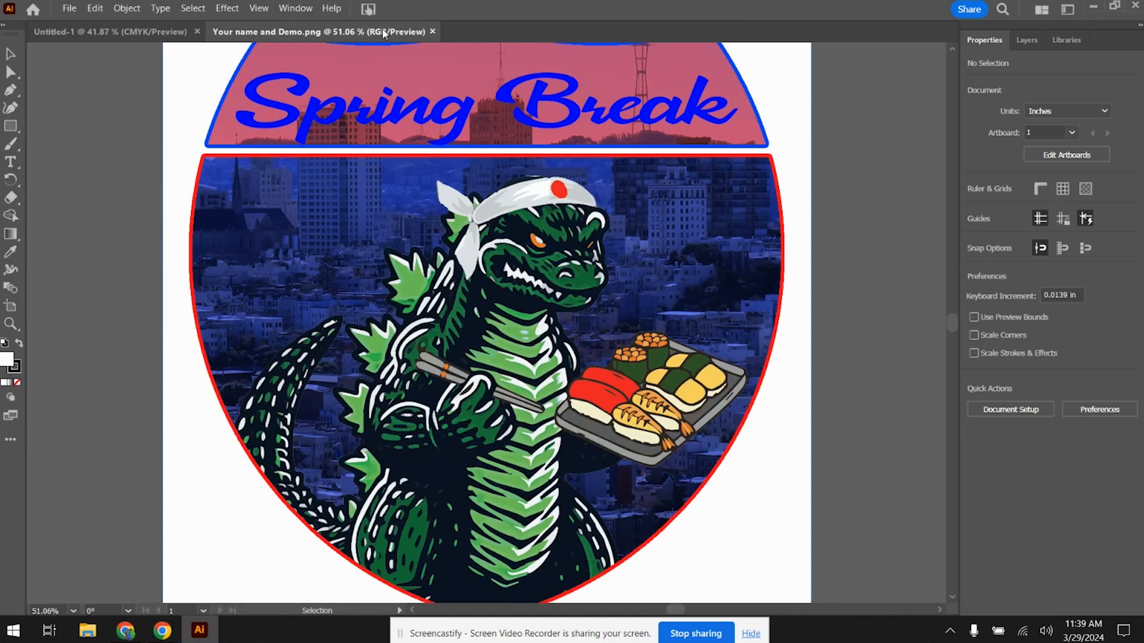
# Step: Copy the shield image into the blank Untitled-1 document and close the source PNG
pyautogui.click(470, 245)
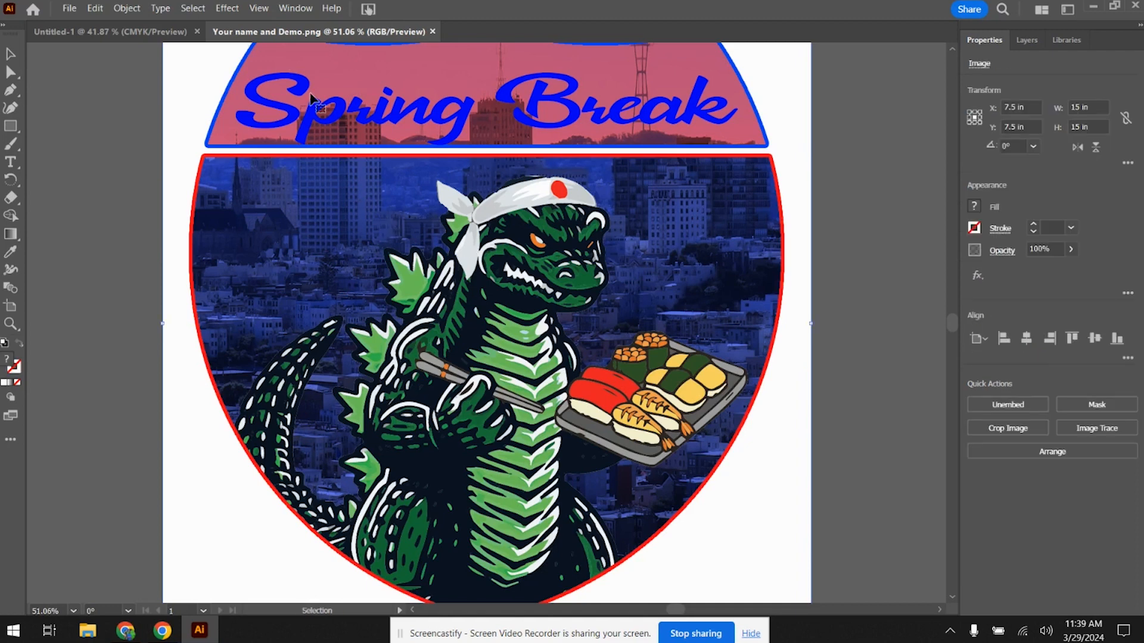
pyautogui.click(138, 26)
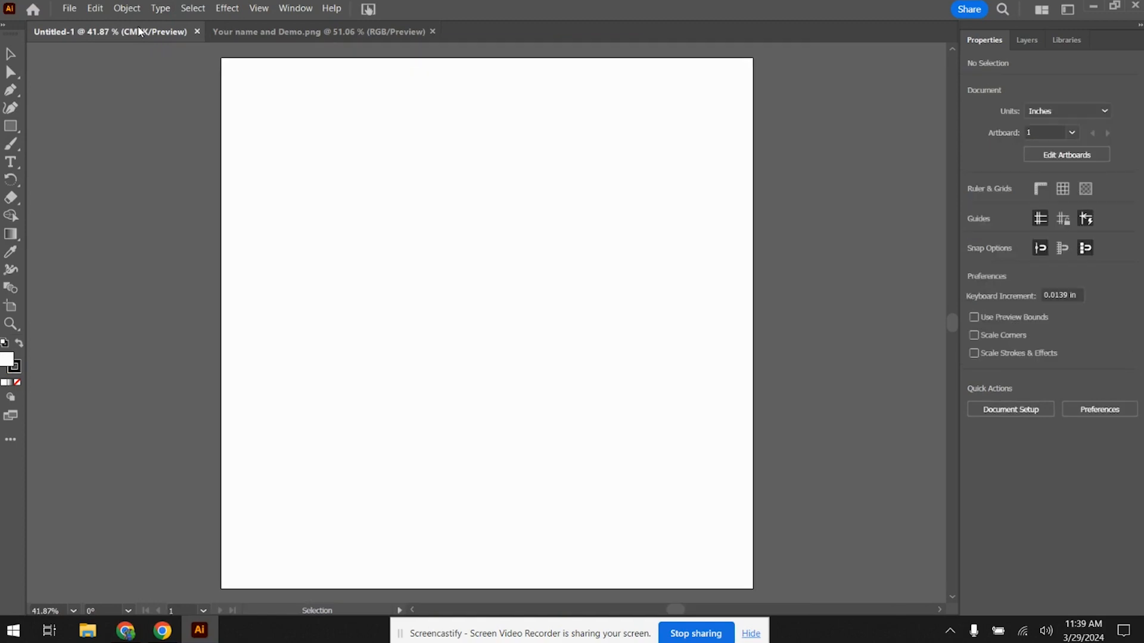
pyautogui.hotkey('ctrl', 'v')
pyautogui.click(357, 32)
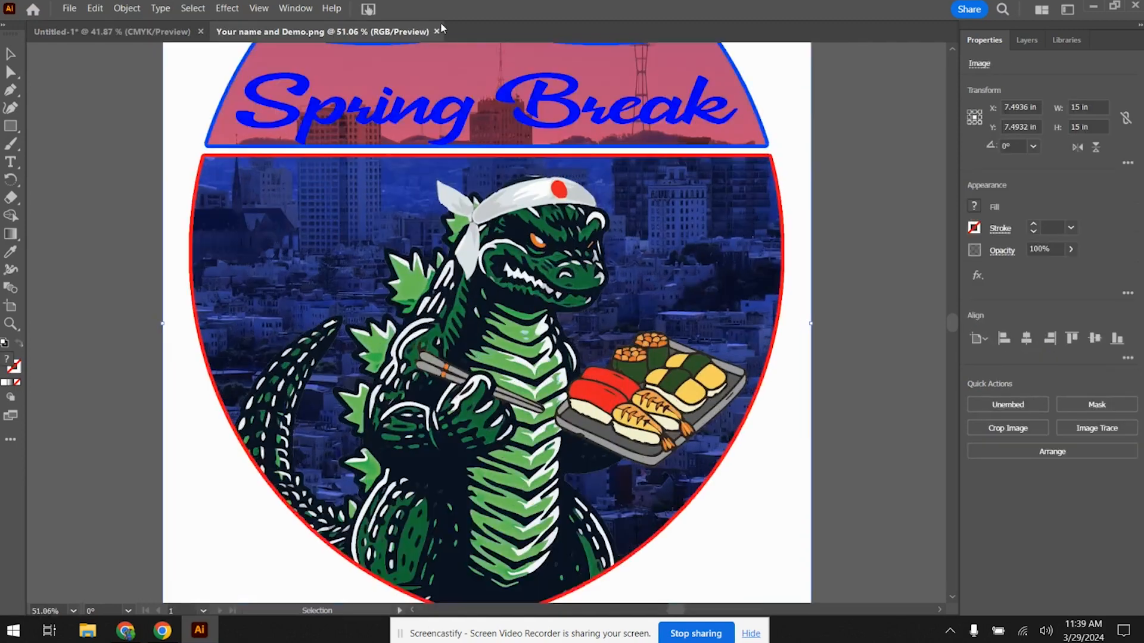
pyautogui.click(437, 32)
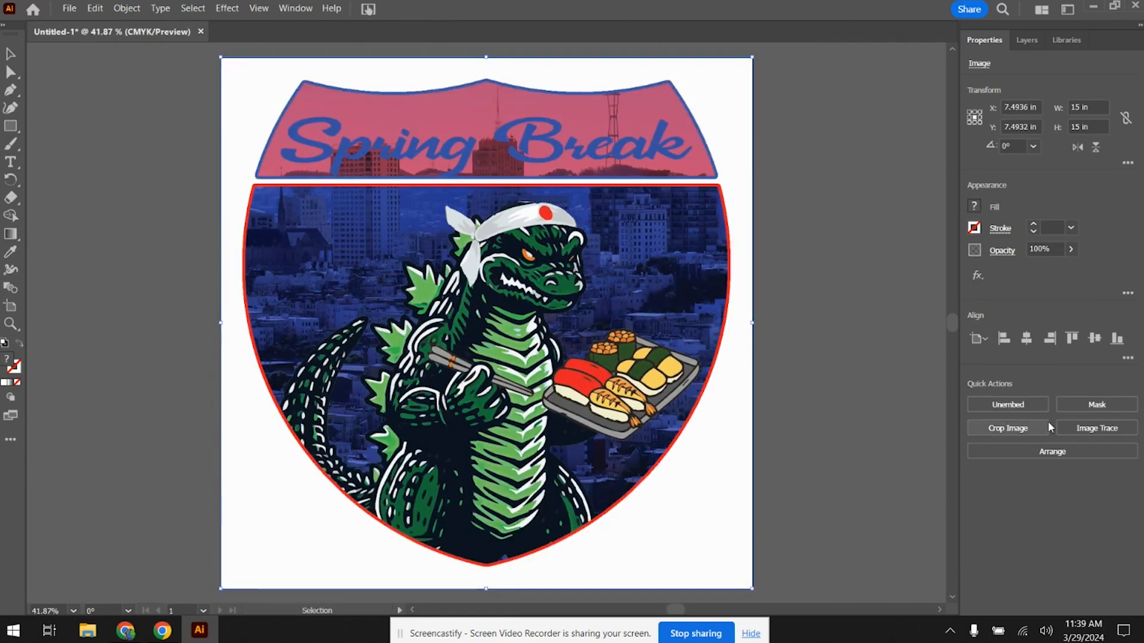
# Step: Run Image Trace on the shield image using the Logo preset
pyautogui.click(1074, 430)
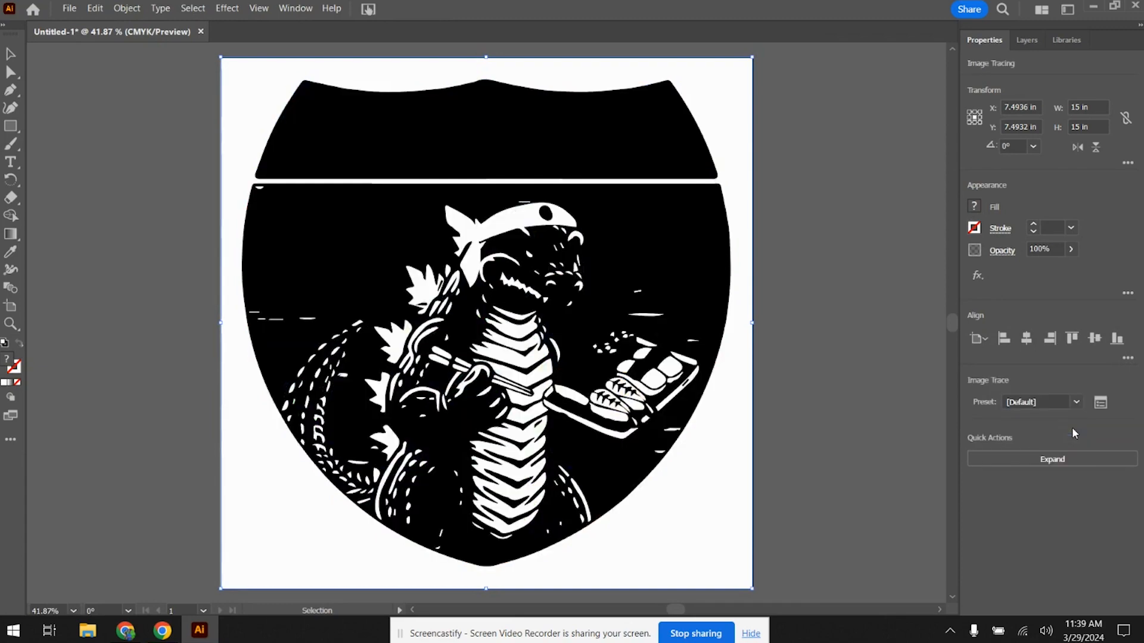
pyautogui.click(295, 8)
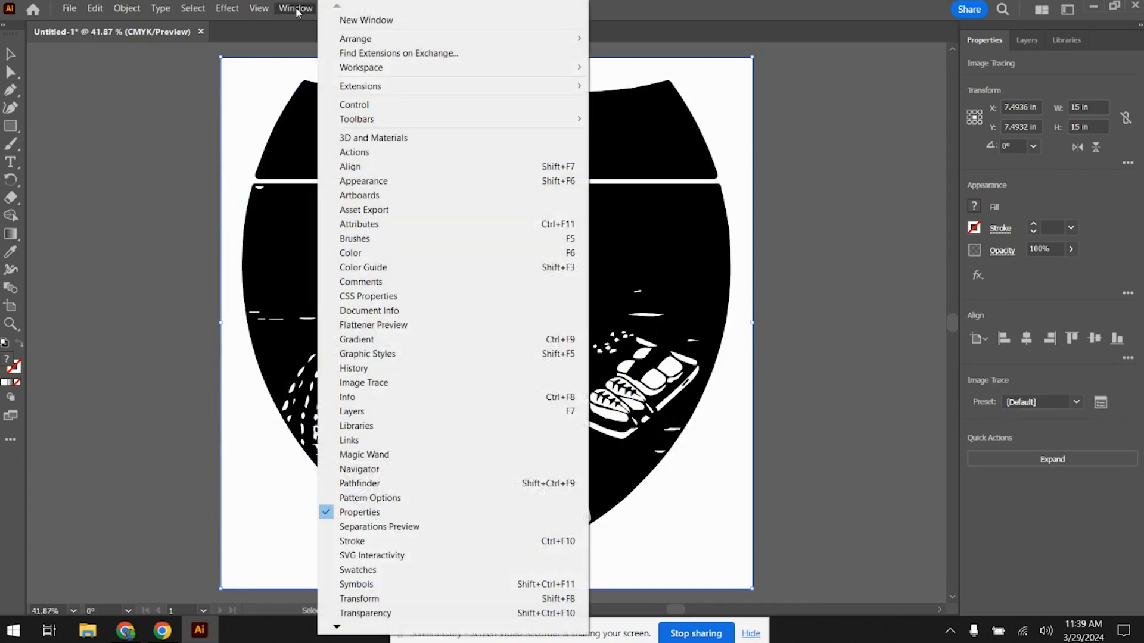
pyautogui.click(357, 382)
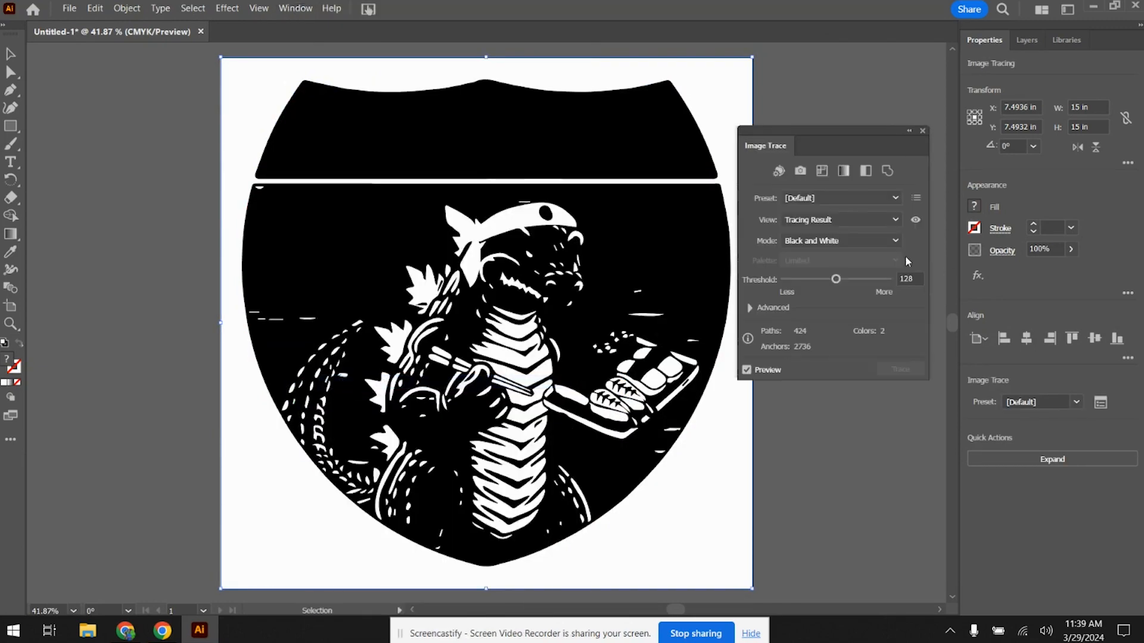
pyautogui.click(840, 198)
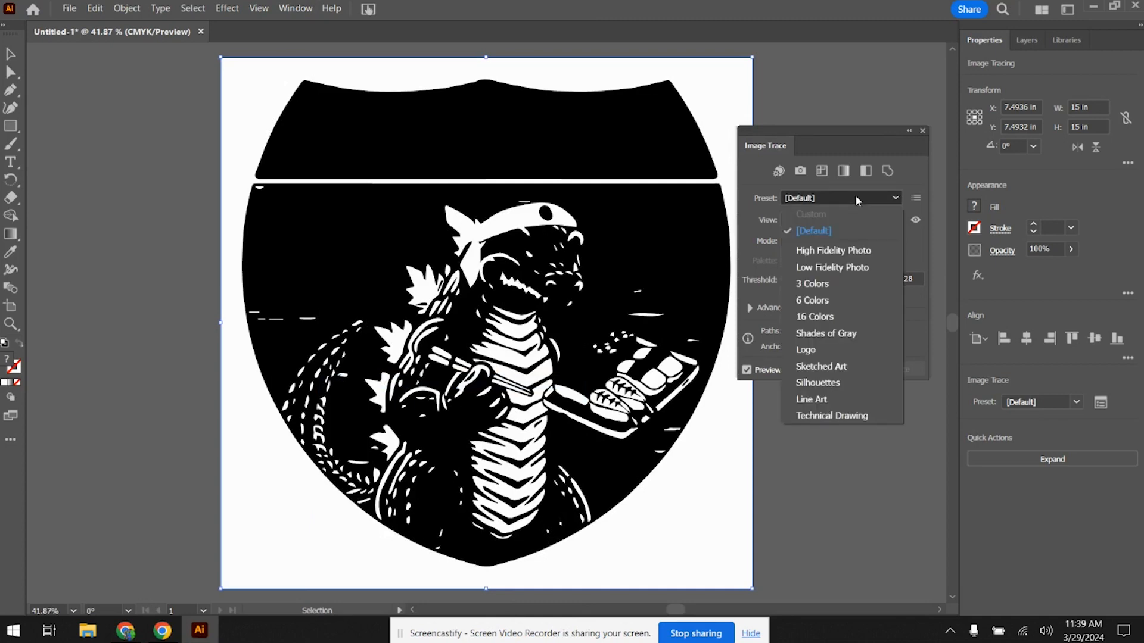
pyautogui.click(806, 350)
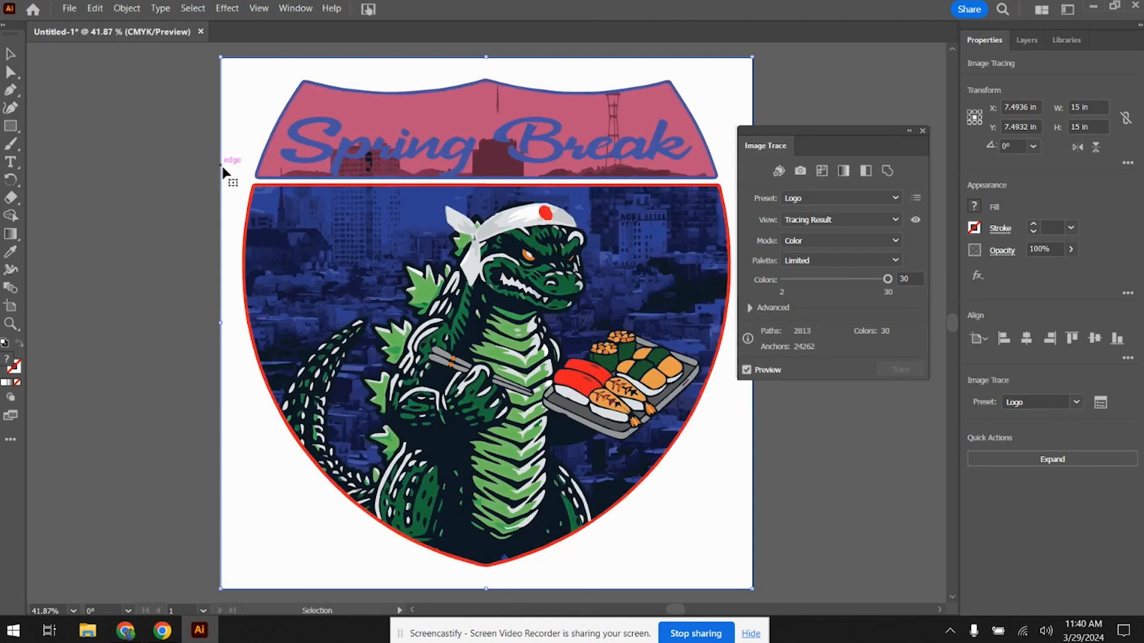
pyautogui.click(922, 131)
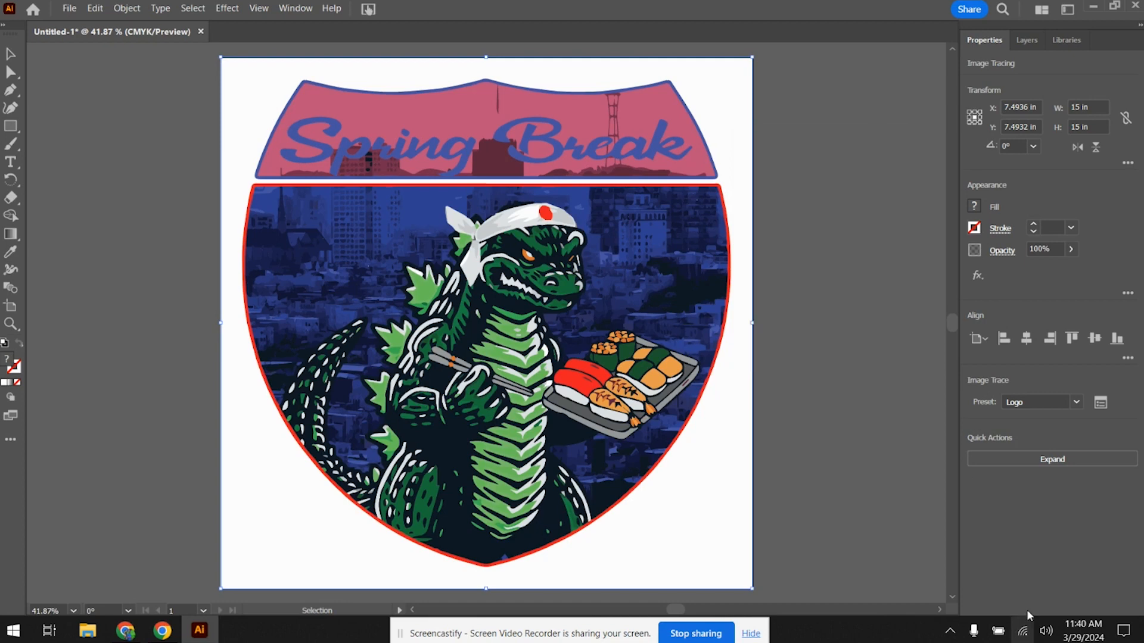
# Step: Expand the traced shield design into vector paths and ungroup them
pyautogui.click(1031, 460)
pyautogui.click(1030, 467)
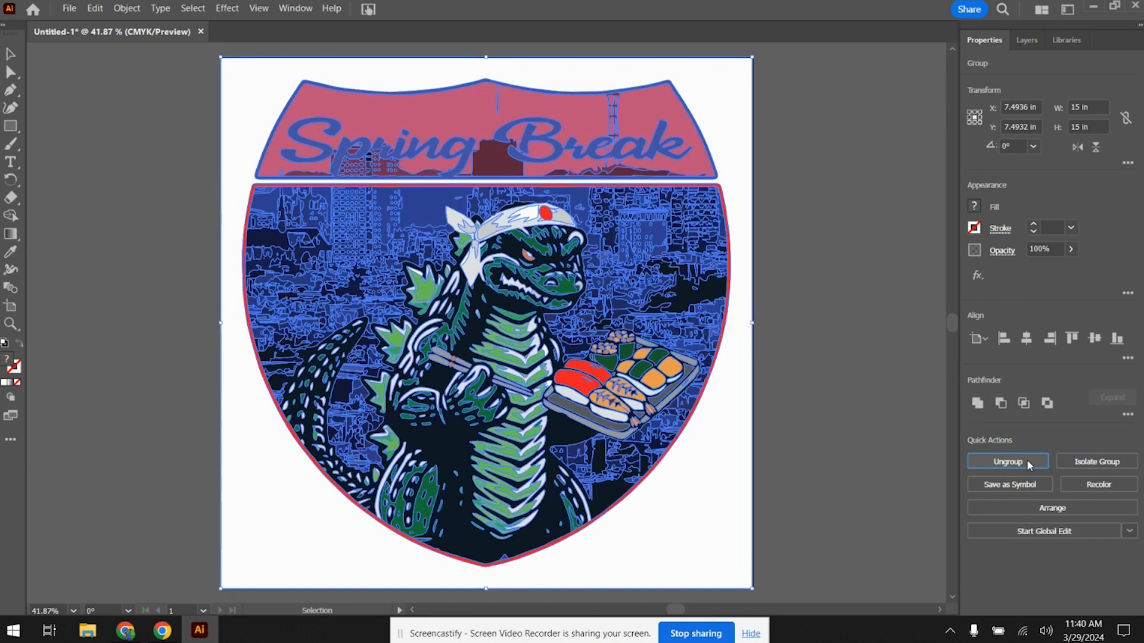
pyautogui.click(779, 212)
# Step: Delete the white background shape surrounding the shield
pyautogui.click(717, 115)
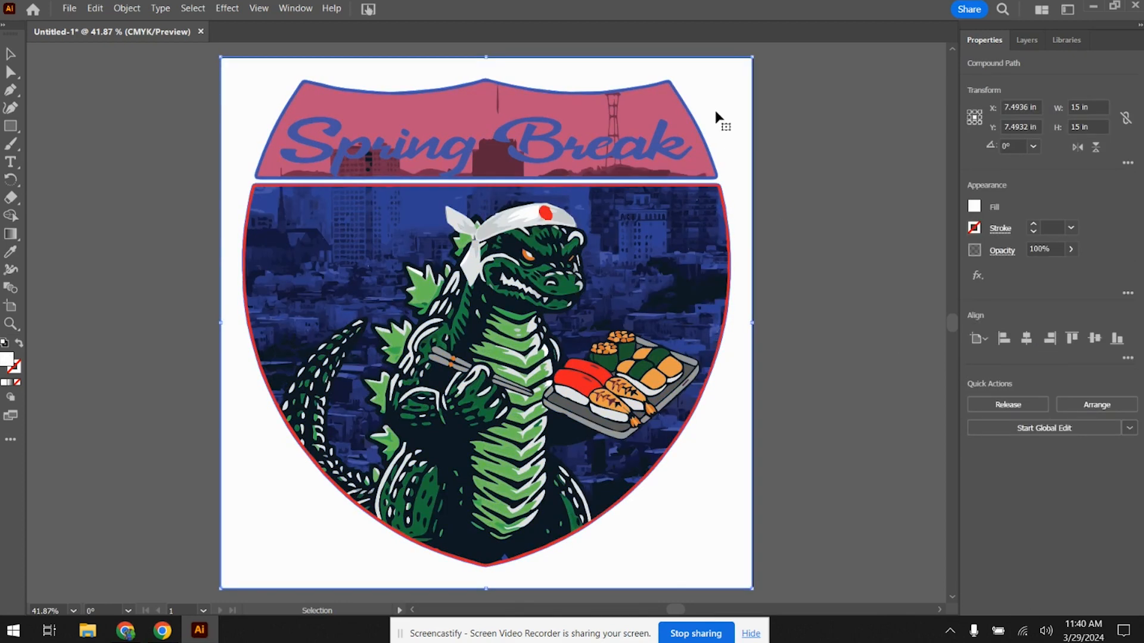
pyautogui.press('Delete')
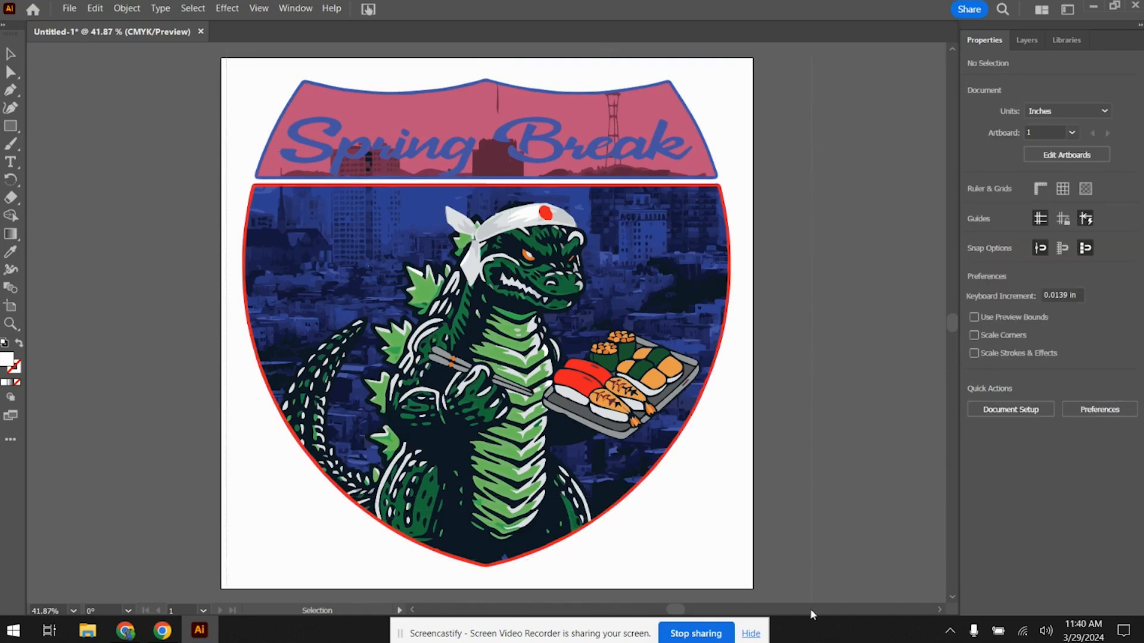
# Step: Select all the remaining shield artwork and group it into one object
pyautogui.scroll(-2, 786, 510)
pyautogui.hotkey('ctrl', 'a')
pyautogui.scroll(3, 786, 510)
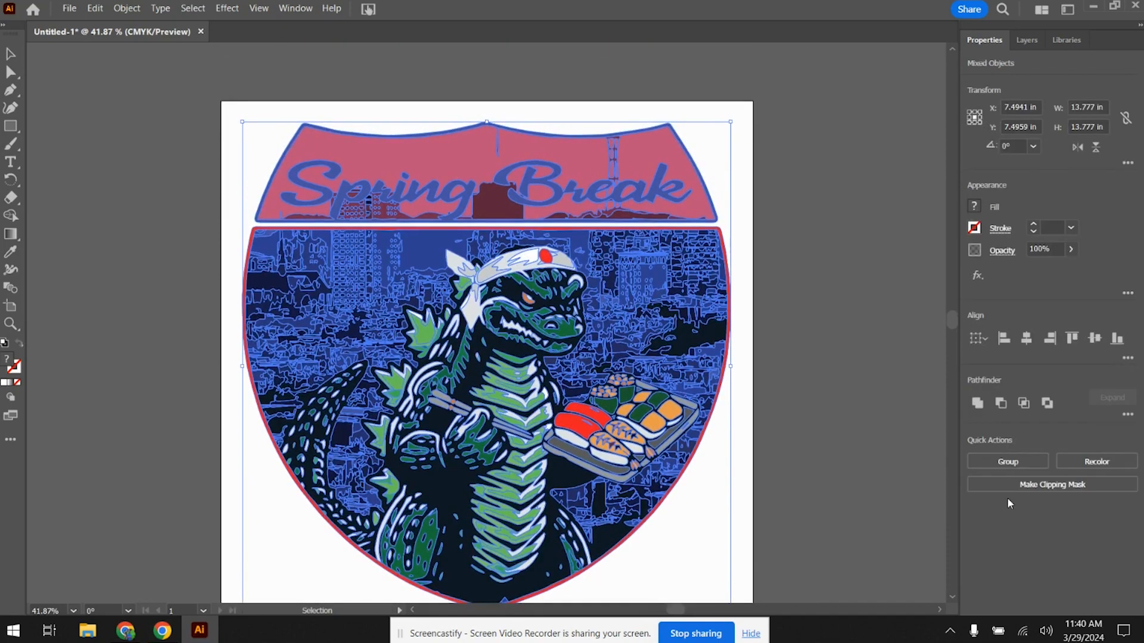
pyautogui.click(1008, 461)
pyautogui.click(840, 330)
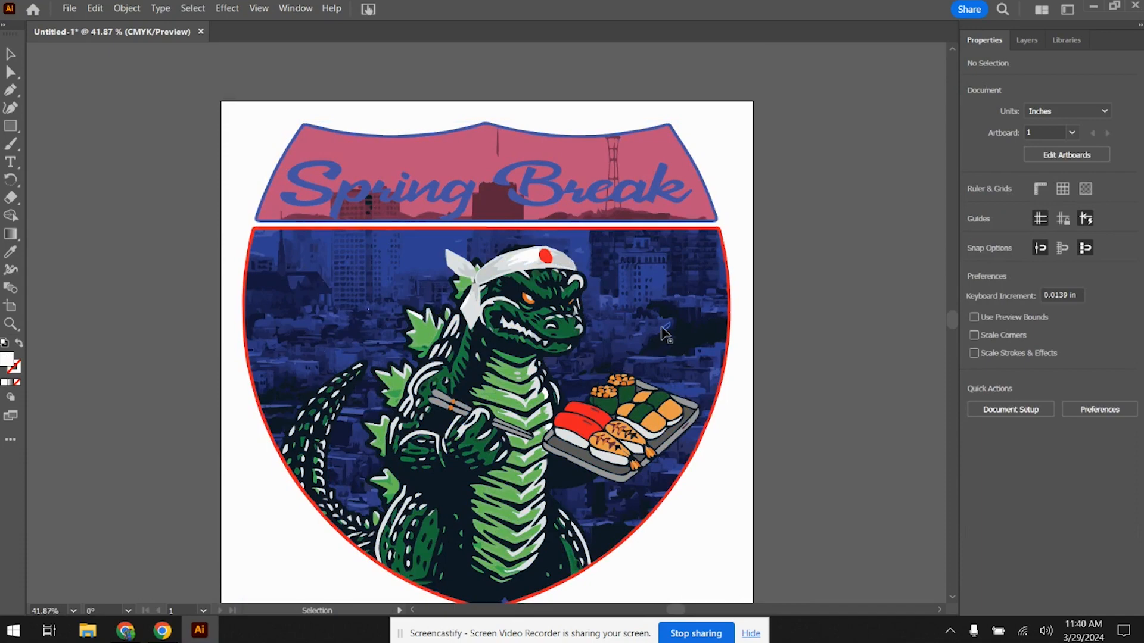
# Step: Move the grouped shield design up about 0.5 in on the artboard
pyautogui.click(665, 331)
pyautogui.moveTo(872, 305); pyautogui.dragTo(641, 288)
pyautogui.click(900, 246)
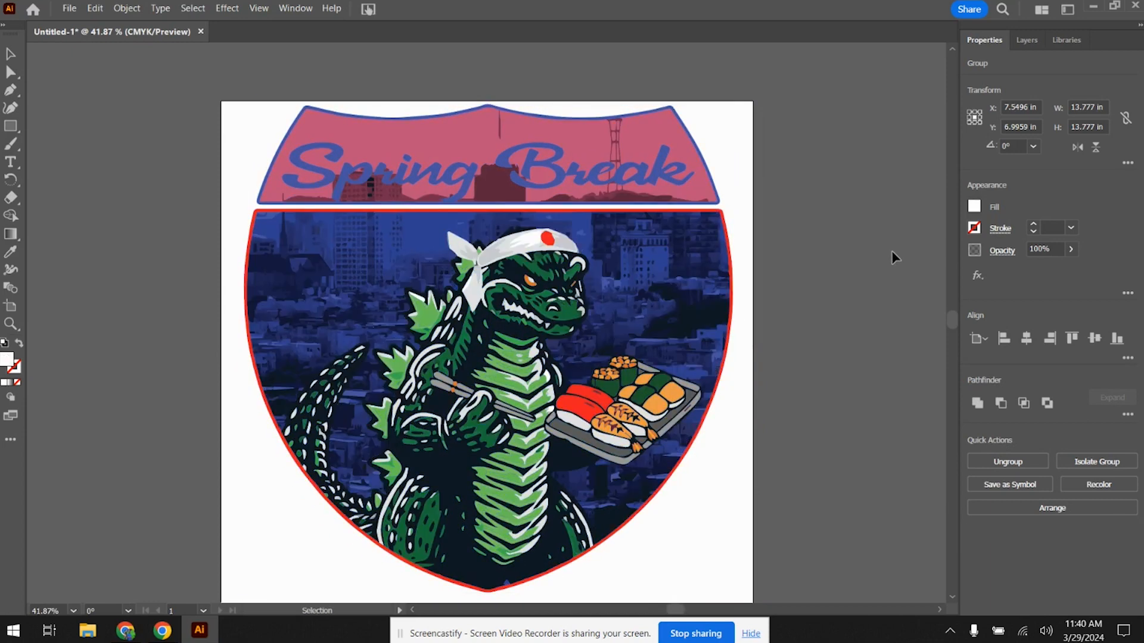
# Step: Export the artwork to the Desktop as a PNG named "Your name and Demo vectored"
pyautogui.click(75, 11)
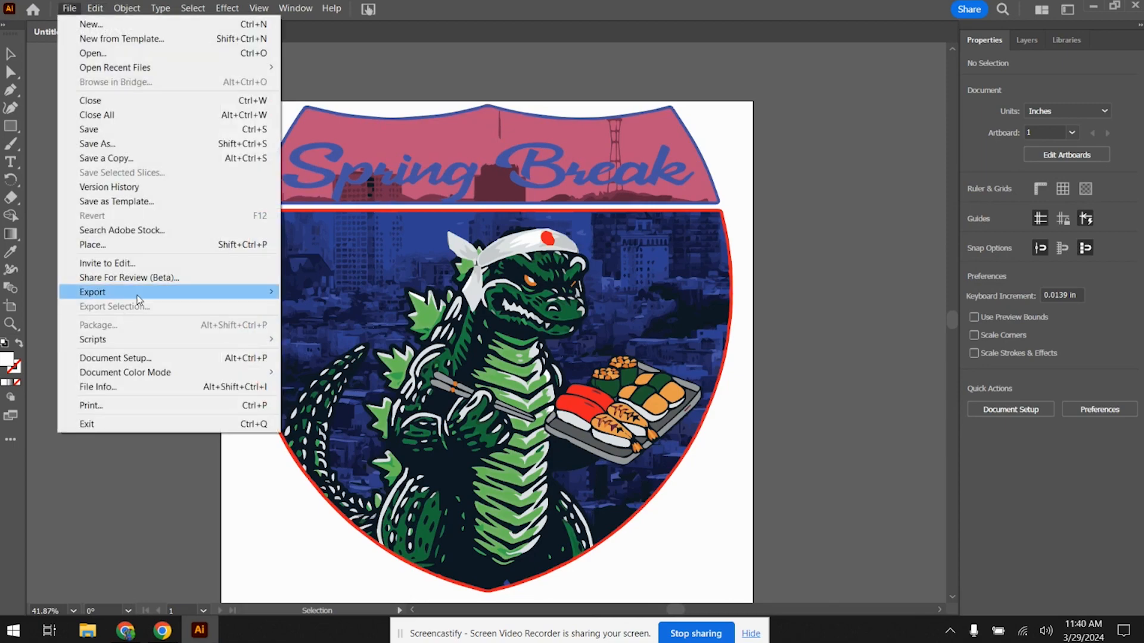
pyautogui.moveTo(138, 294)
pyautogui.click(287, 308)
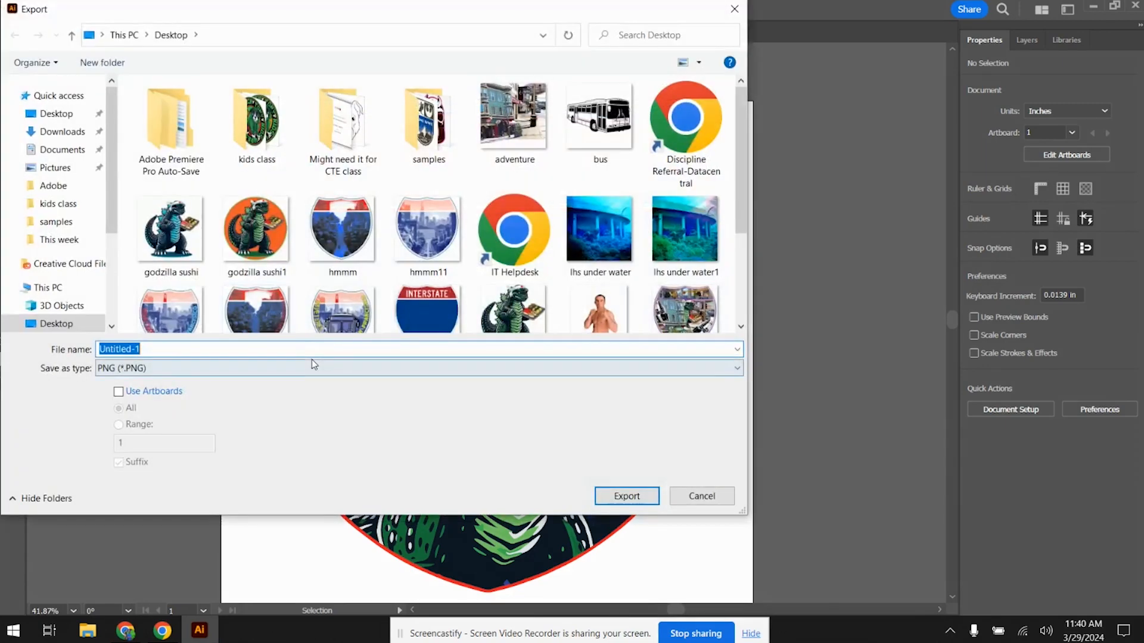
pyautogui.scroll(-3, 270, 276)
pyautogui.click(173, 277)
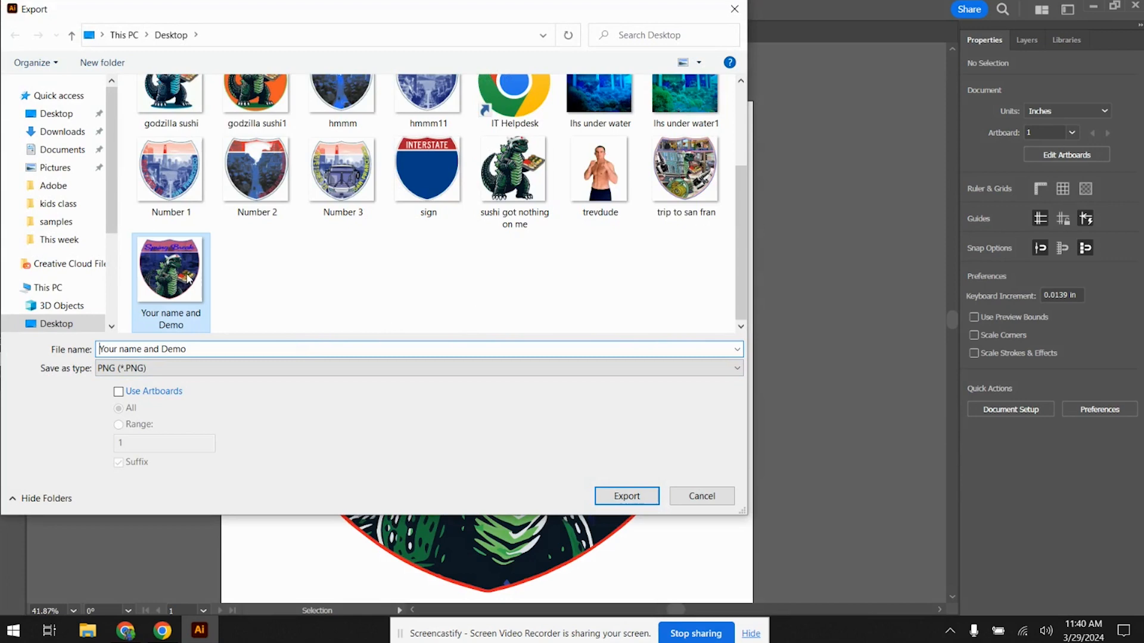
pyautogui.click(227, 349)
pyautogui.click(226, 348)
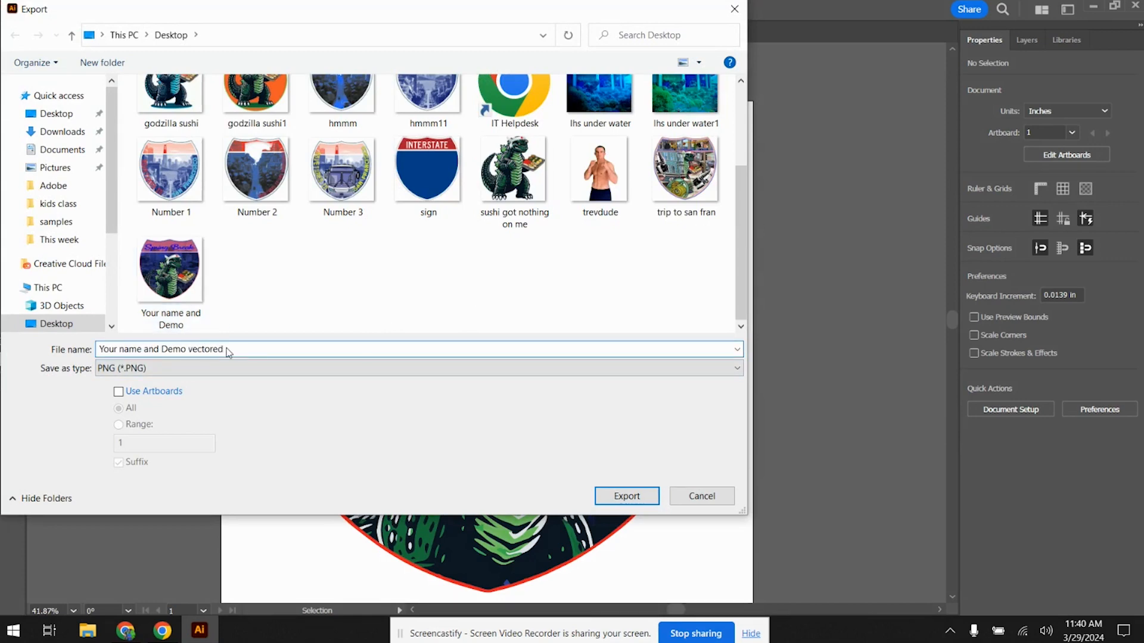
pyautogui.click(621, 495)
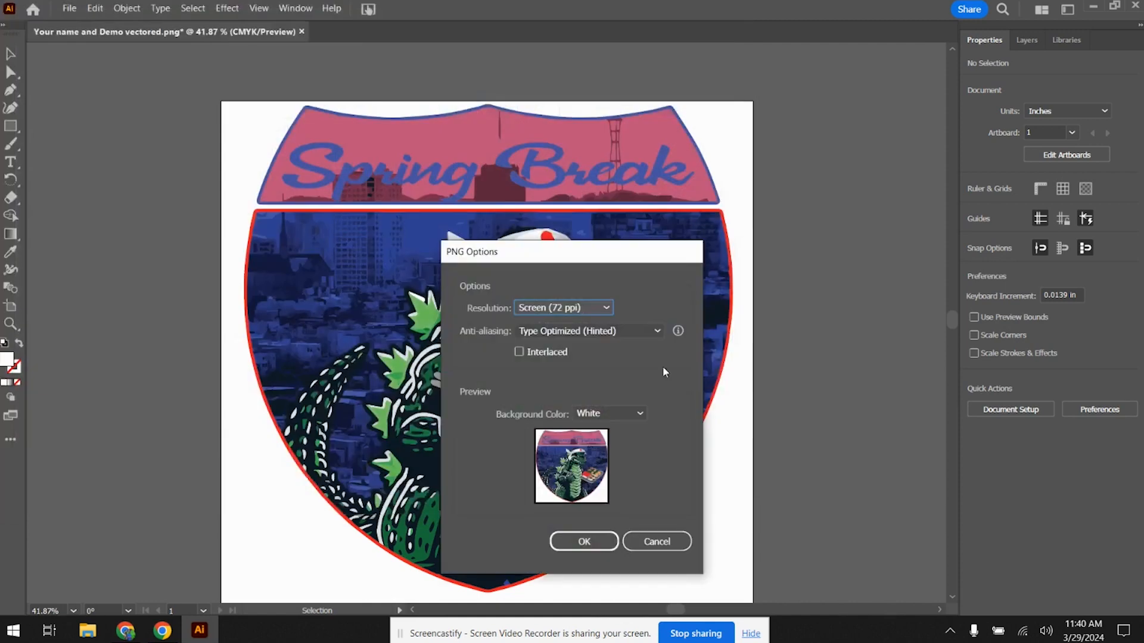
# Step: Compare the PNG export preview with a Transparent background against a White one
pyautogui.click(610, 415)
pyautogui.click(611, 430)
pyautogui.click(616, 413)
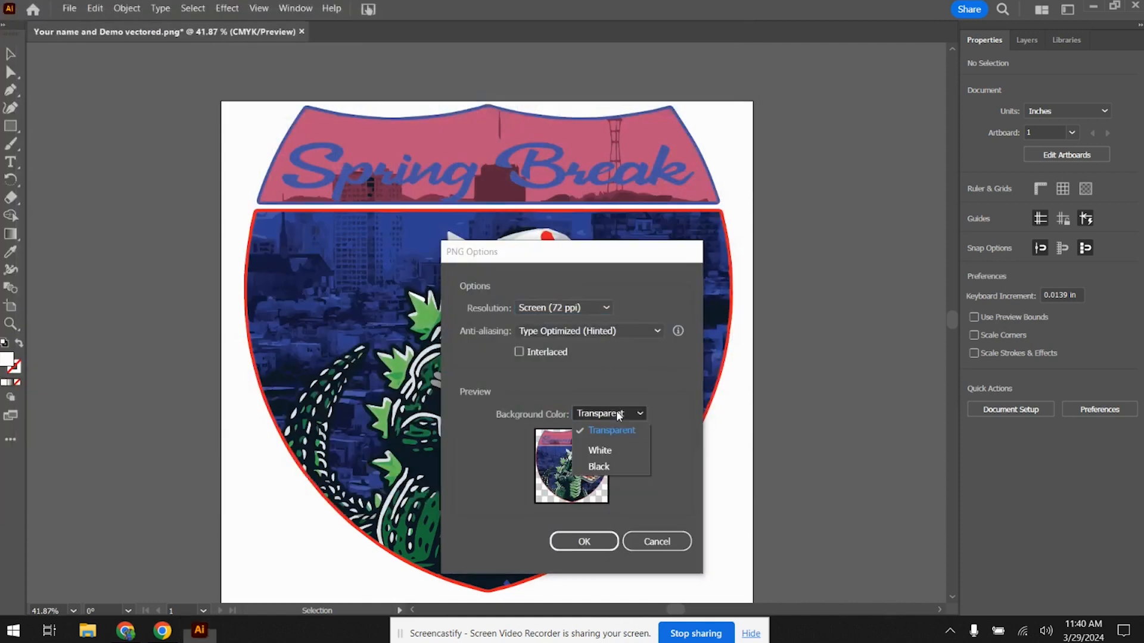
pyautogui.click(615, 450)
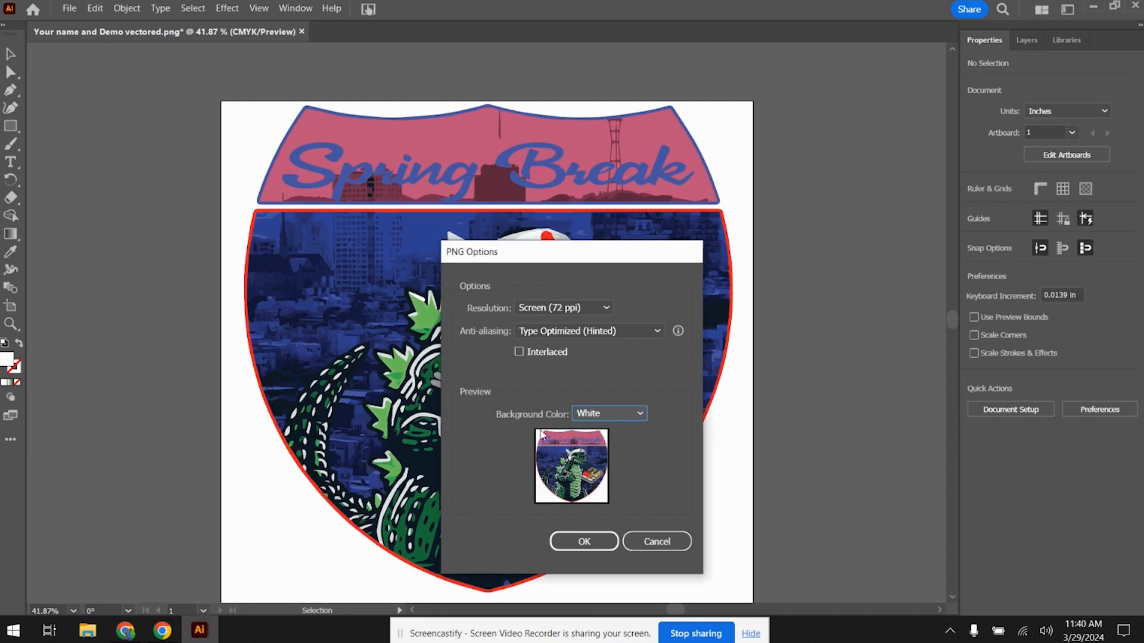